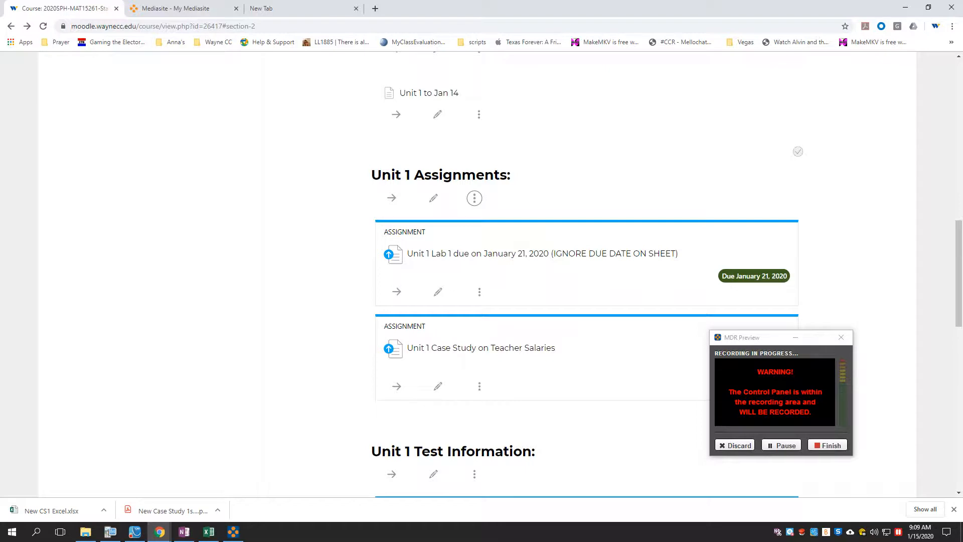
# Open the Unit 1 Case Study on Teacher Salaries assignment from the Unit 1 Materials section.
pyautogui.scroll(15, 481, 270)
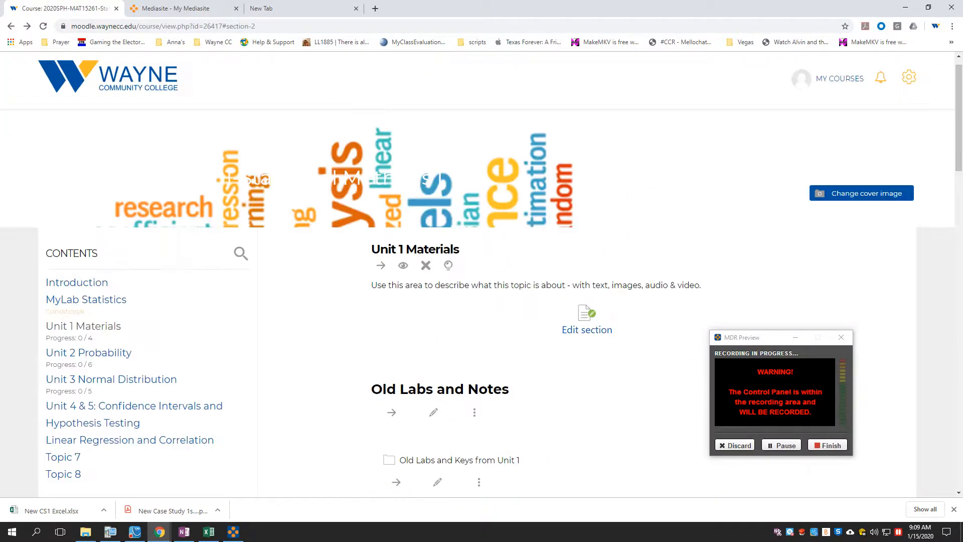
pyautogui.scroll(-15, 396, 242)
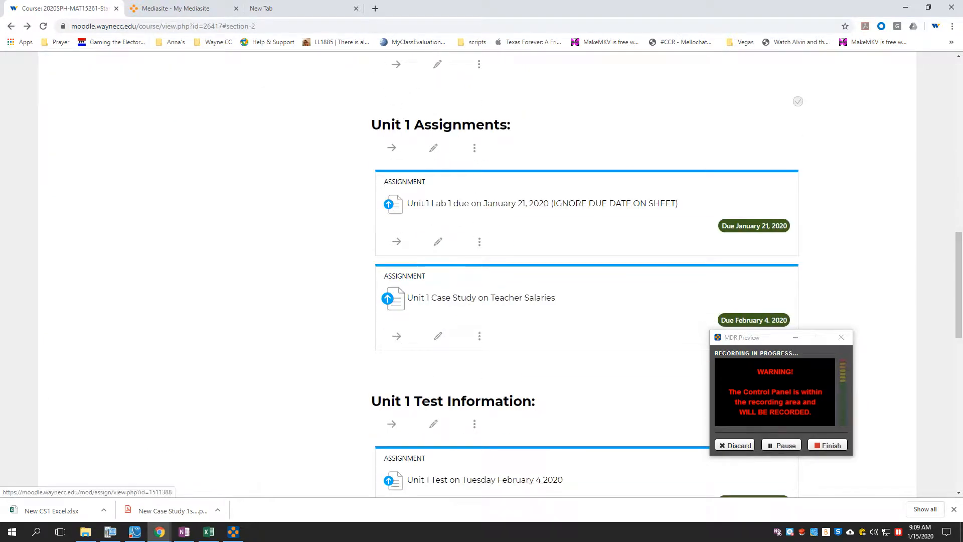
pyautogui.click(394, 299)
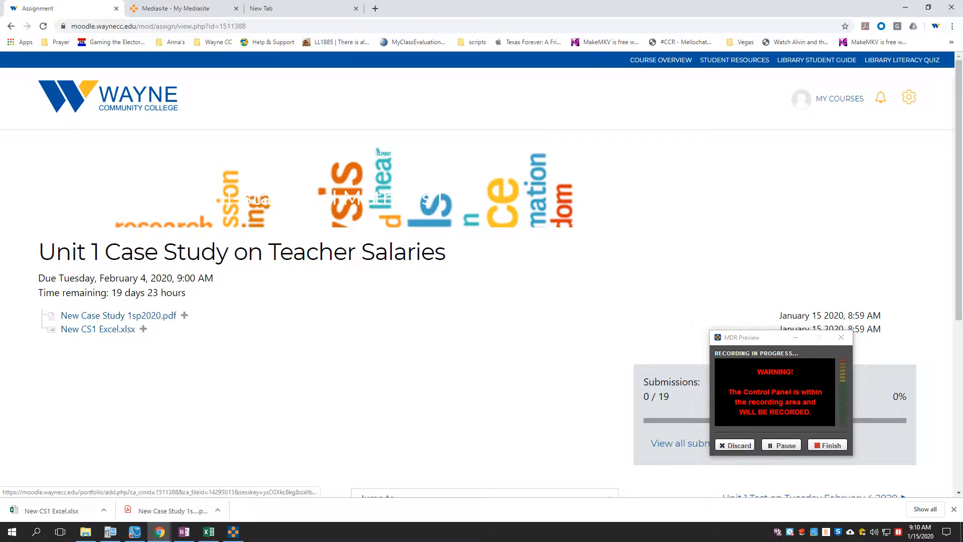
# Launch Word 2016 and create a blank document.
pyautogui.click(12, 532)
pyautogui.scroll(-1, 86, 339)
pyautogui.scroll(-10, 86, 339)
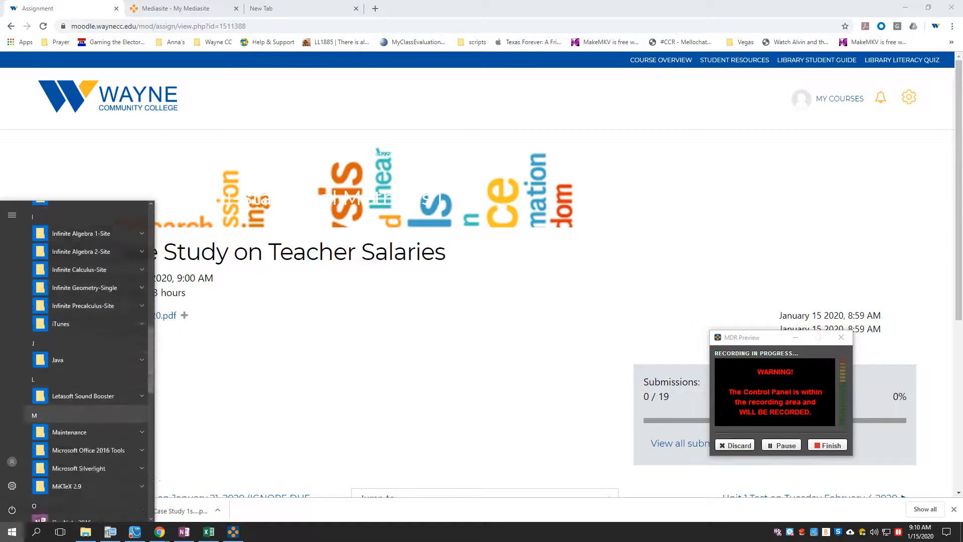
pyautogui.scroll(-8, 86, 441)
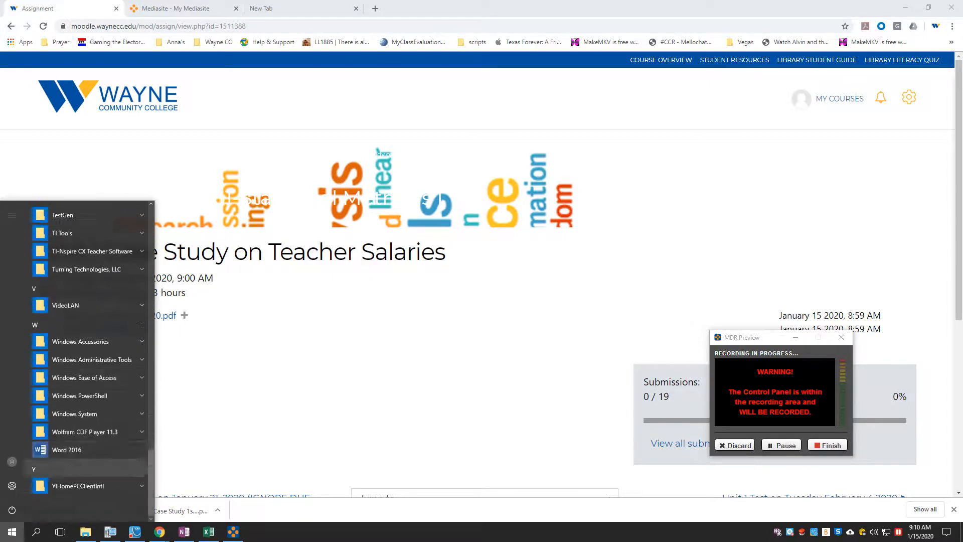
pyautogui.click(67, 449)
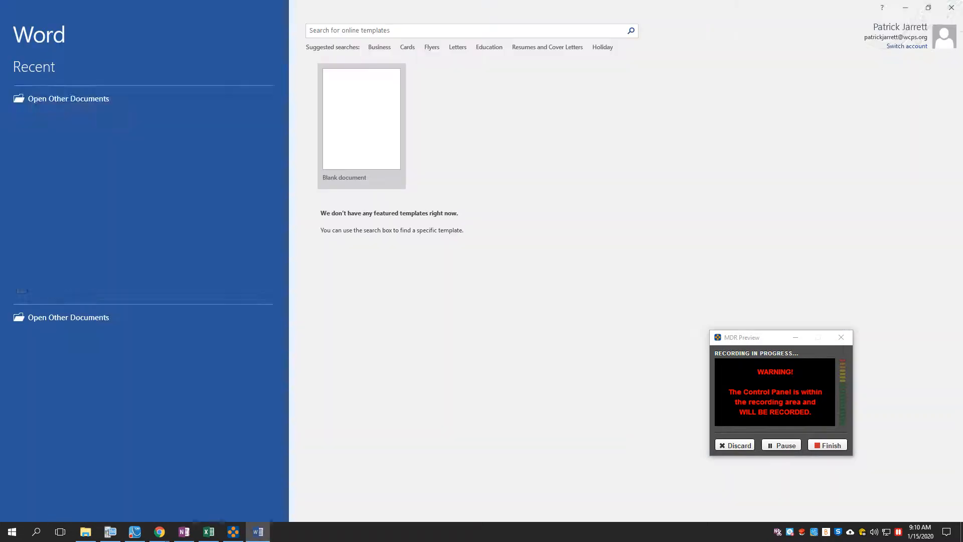
pyautogui.click(362, 125)
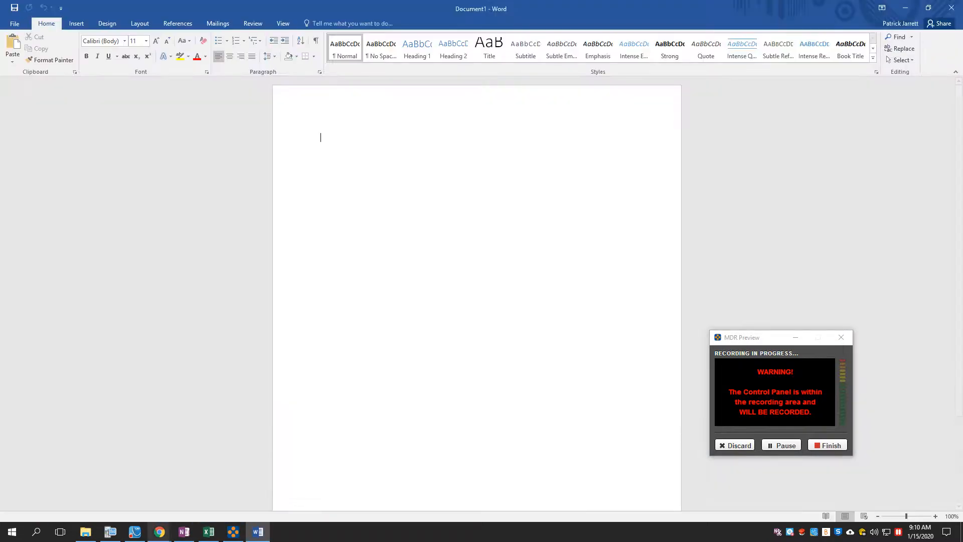
# Switch to Chrome and review the case study specifications and helpful hints in New Case Study 1sp2020.pdf.
pyautogui.click(160, 532)
pyautogui.click(53, 489)
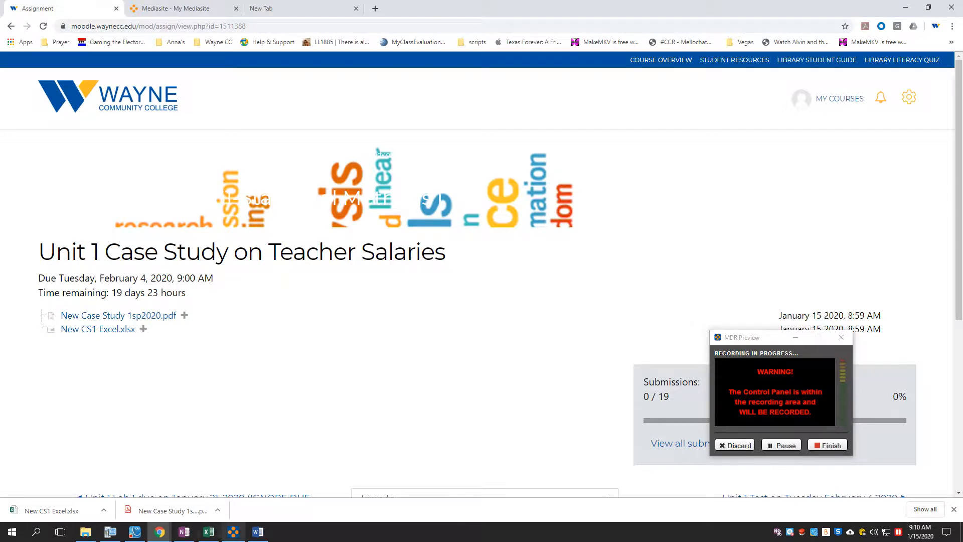
pyautogui.moveTo(159, 532)
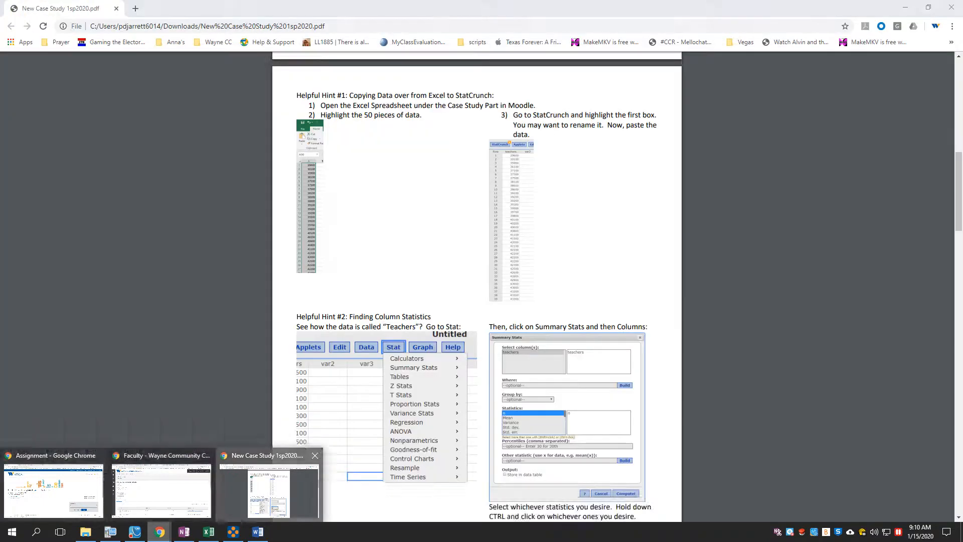
pyautogui.click(269, 489)
pyautogui.scroll(11, 477, 286)
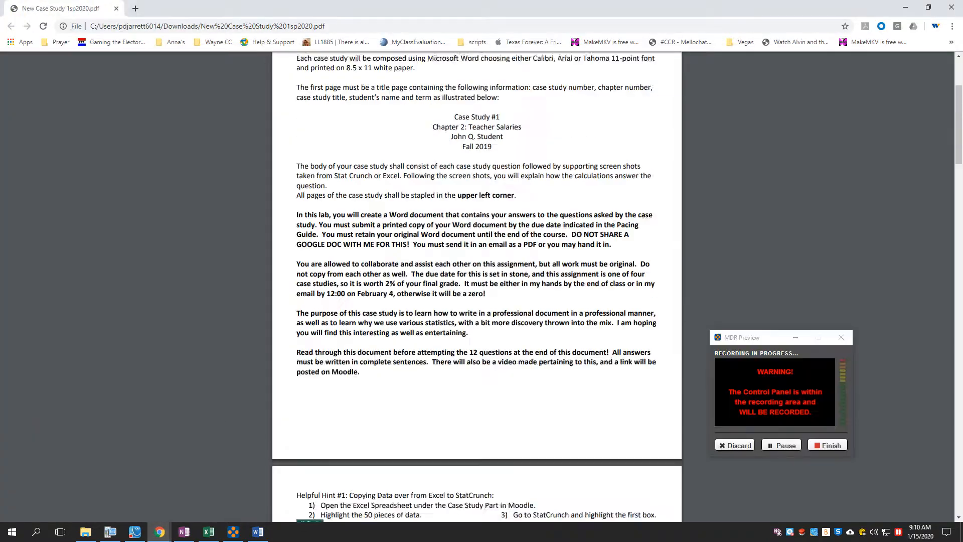
pyautogui.scroll(-5, 477, 286)
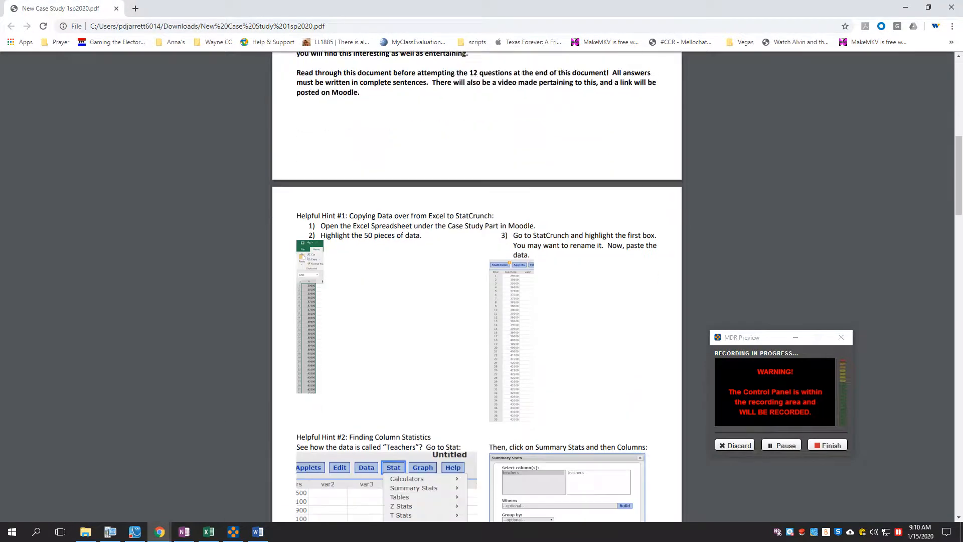
pyautogui.scroll(4, 476, 286)
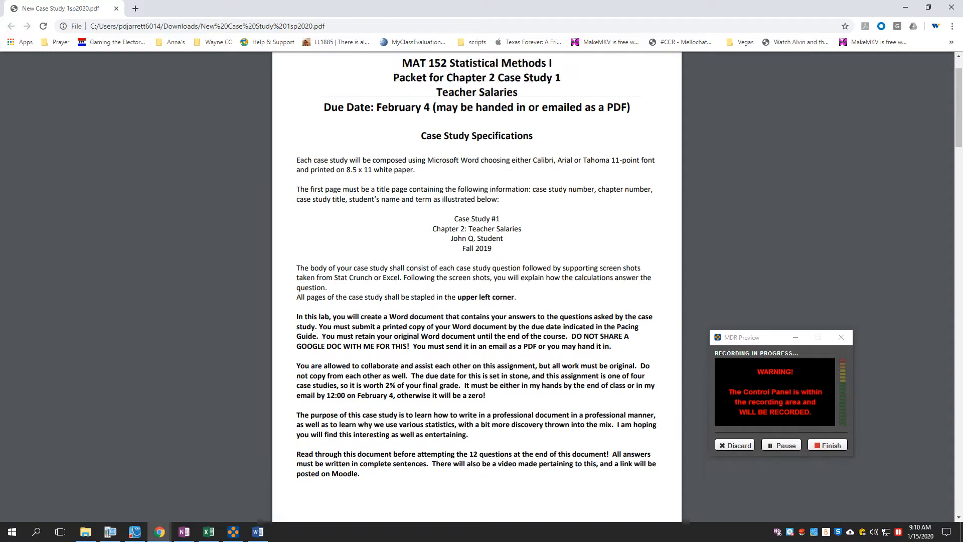
pyautogui.scroll(-7, 476, 286)
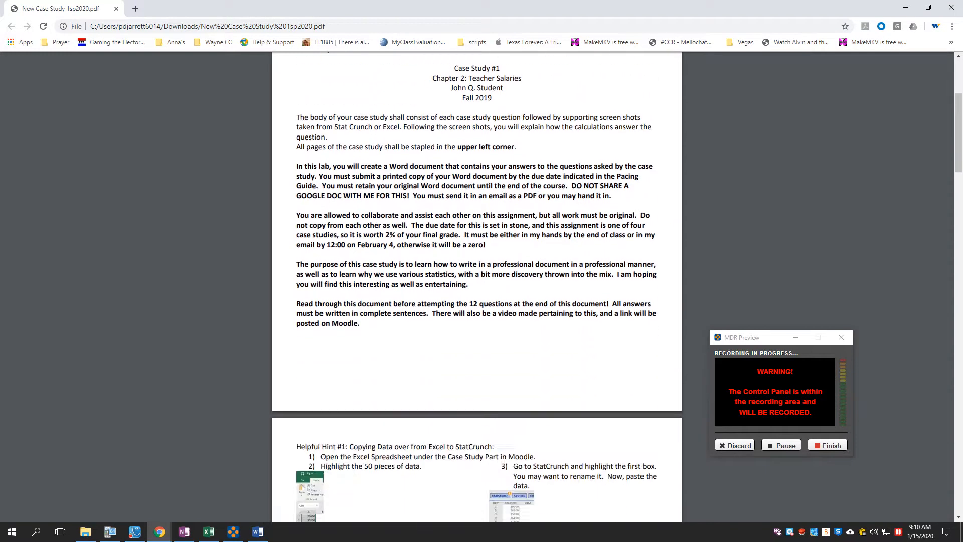
pyautogui.scroll(-1, 476, 286)
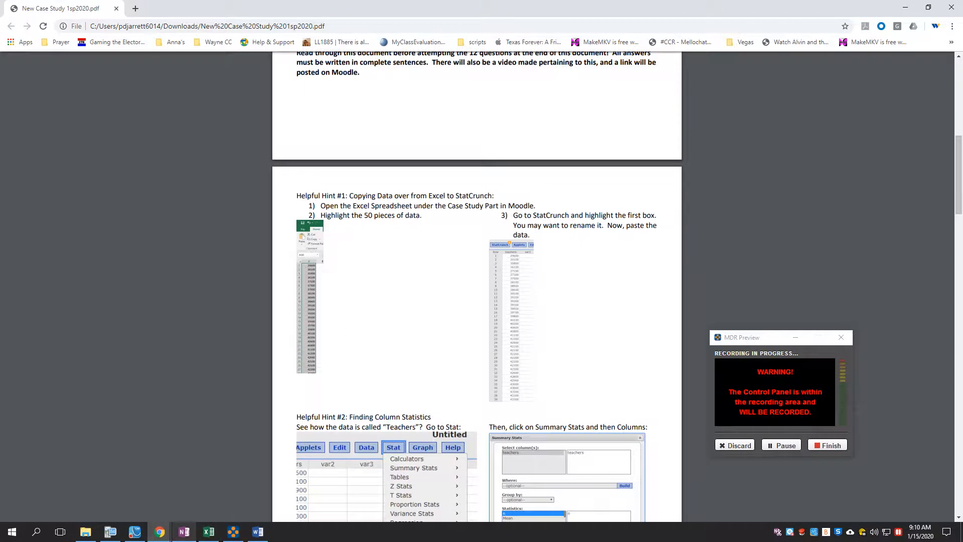
# Return to the Moodle course and launch MyLab & Mastering from the MyLab Statistics section.
pyautogui.moveTo(160, 531)
pyautogui.click(53, 489)
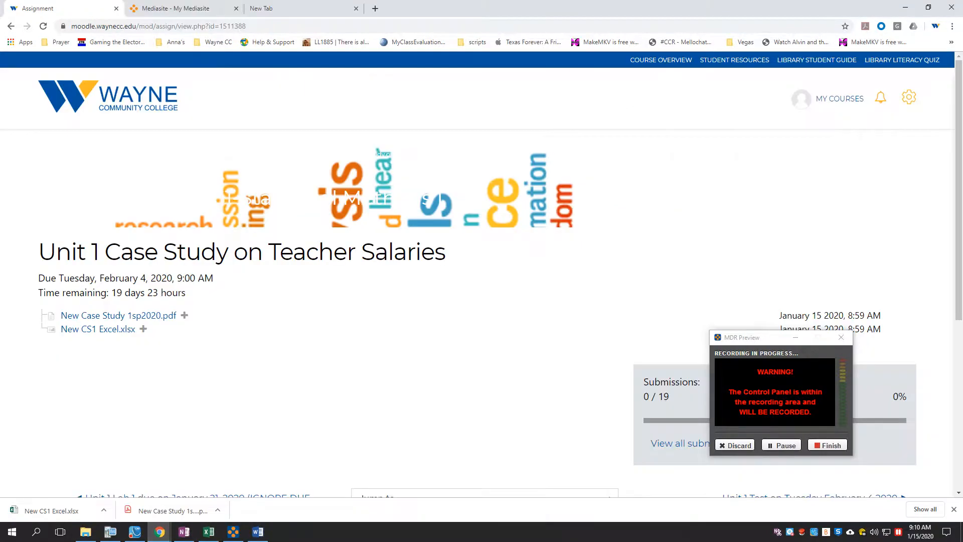
pyautogui.scroll(-5, 482, 276)
pyautogui.scroll(5, 481, 276)
pyautogui.click(11, 26)
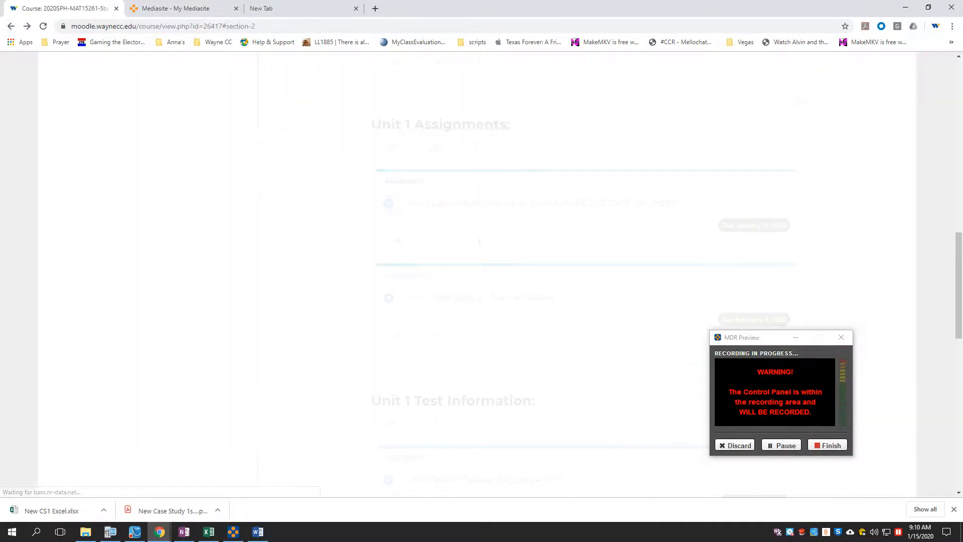
pyautogui.scroll(6, 481, 276)
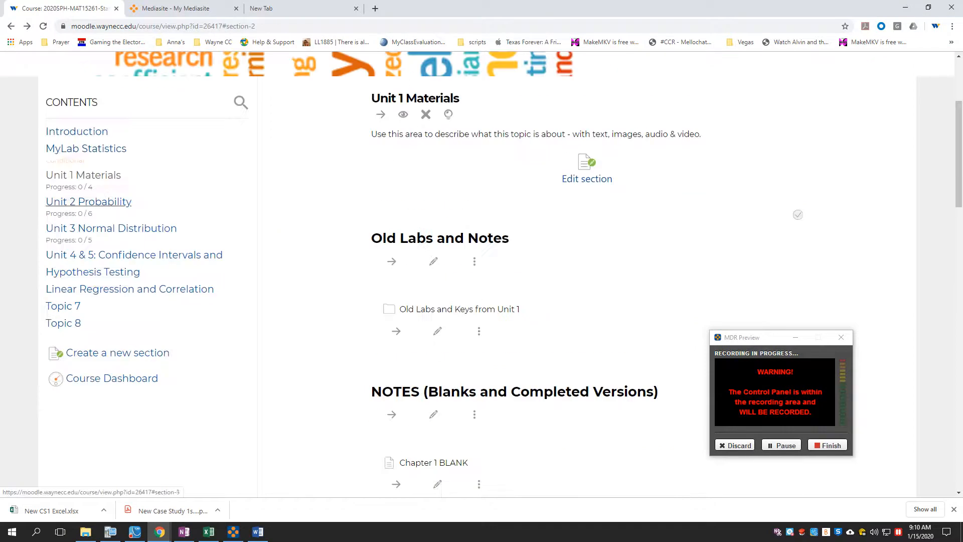
pyautogui.click(87, 148)
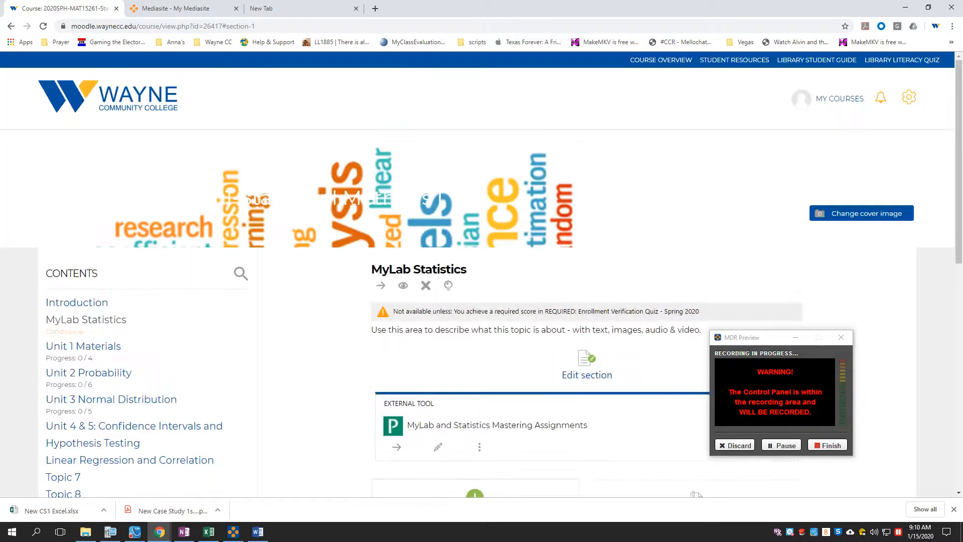
pyautogui.click(393, 425)
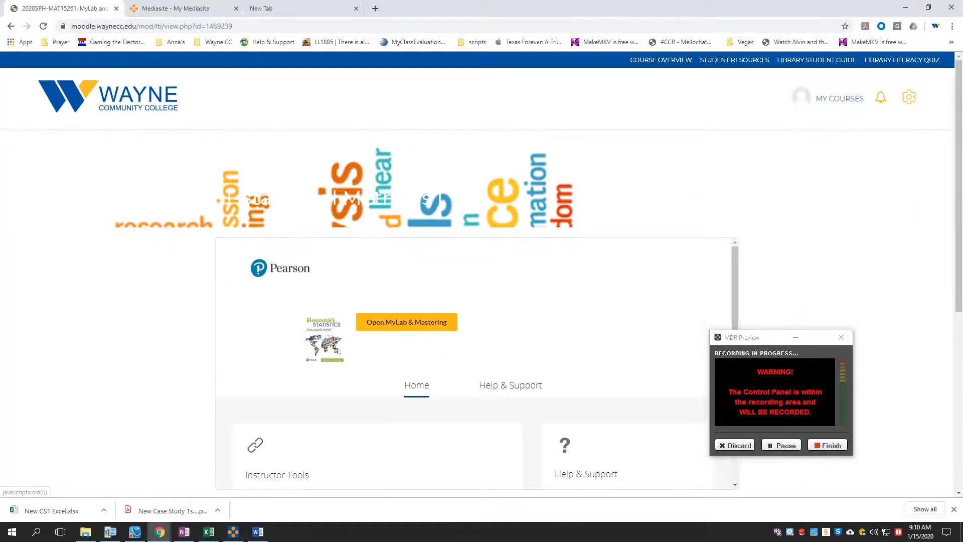
pyautogui.click(406, 321)
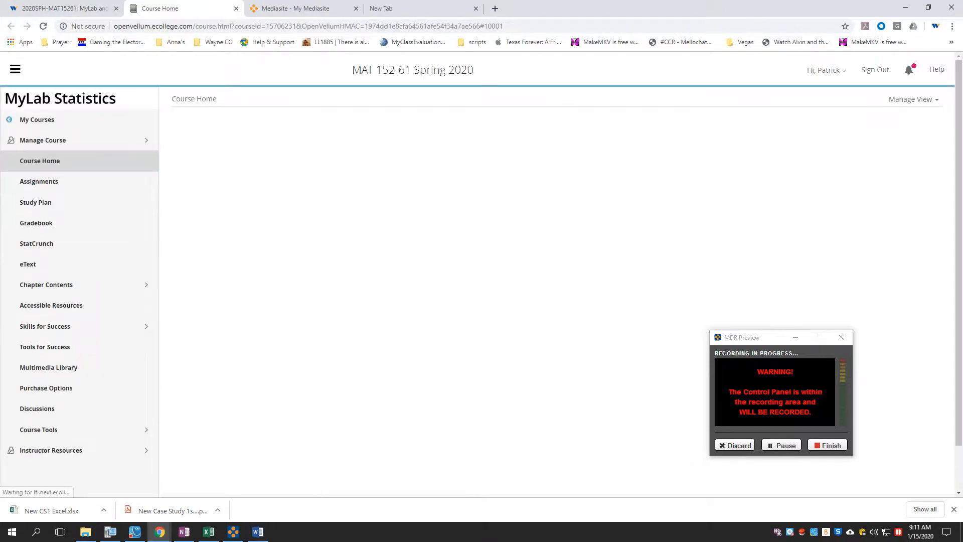
# Go from MyLab Statistics to the StatCrunch website and open StatCrunch with an empty data table.
pyautogui.click(36, 243)
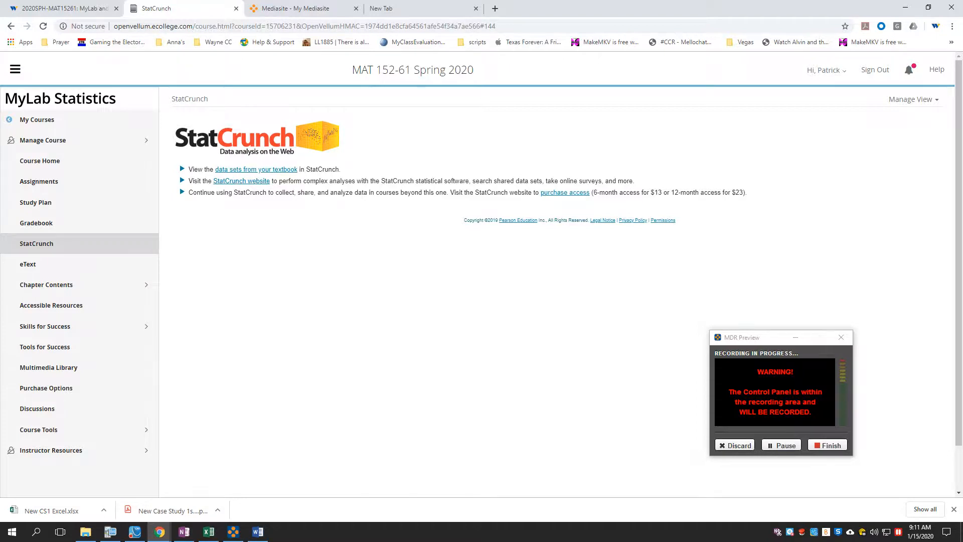
pyautogui.click(242, 181)
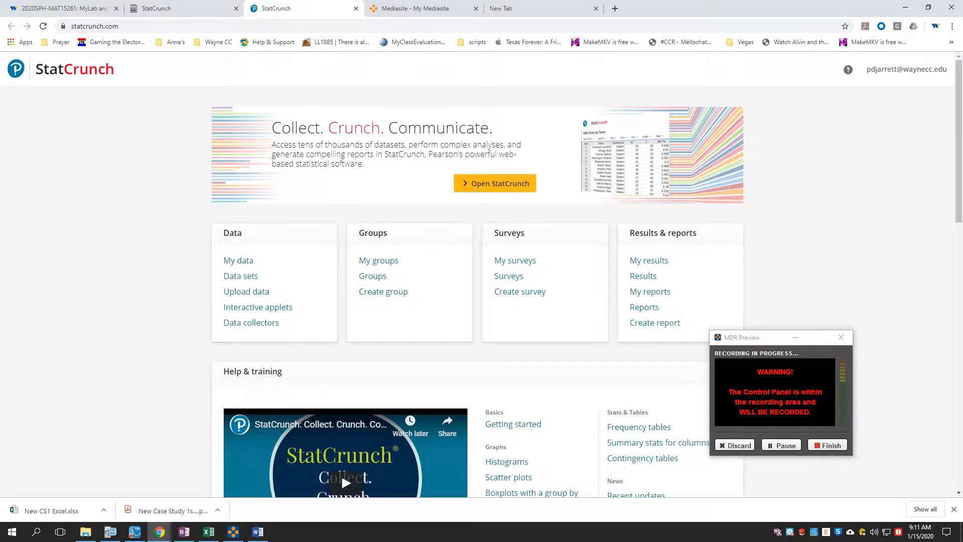
pyautogui.rightClick(495, 187)
pyautogui.click(484, 201)
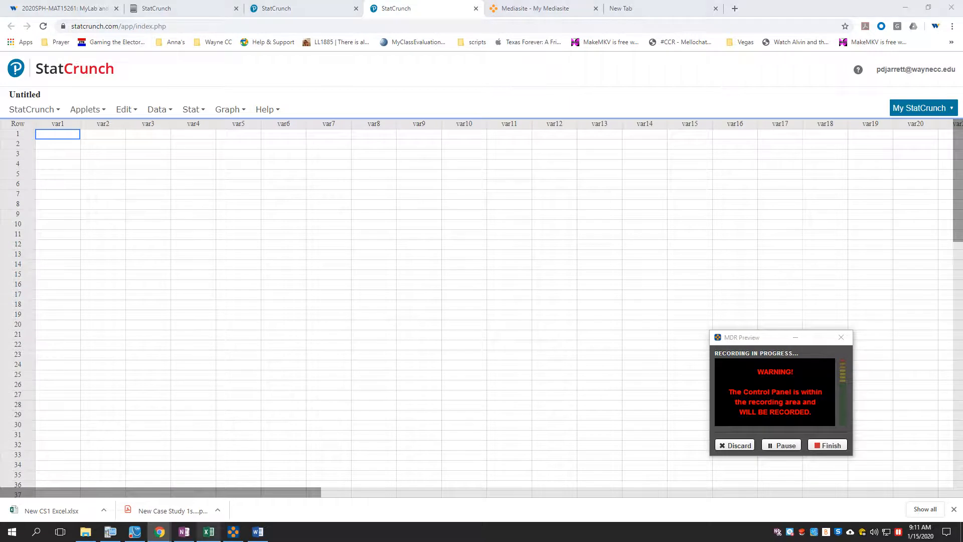
# Switch to the CS1 Excel.xlsx workbook in Excel and copy the salary values in A1:A50 of Sheet1.
pyautogui.click(208, 532)
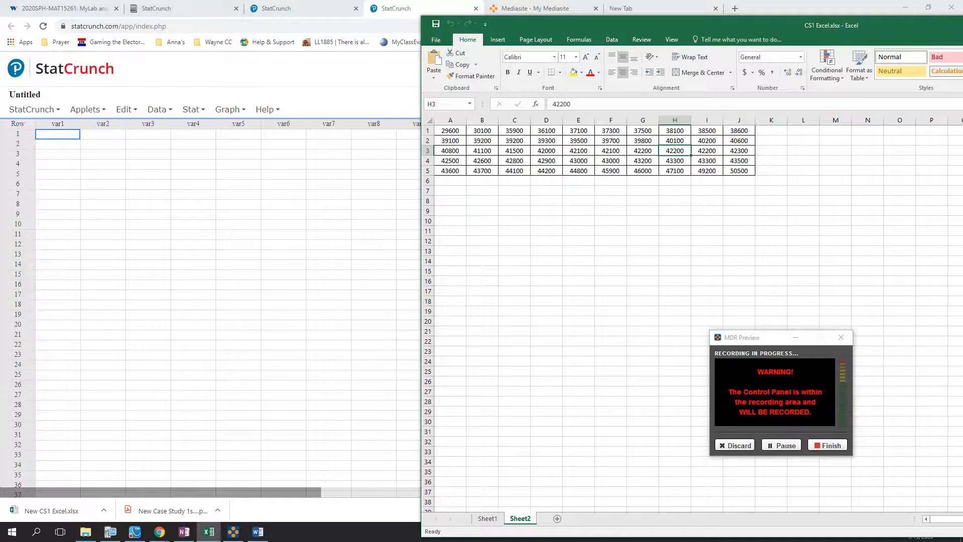
pyautogui.click(488, 519)
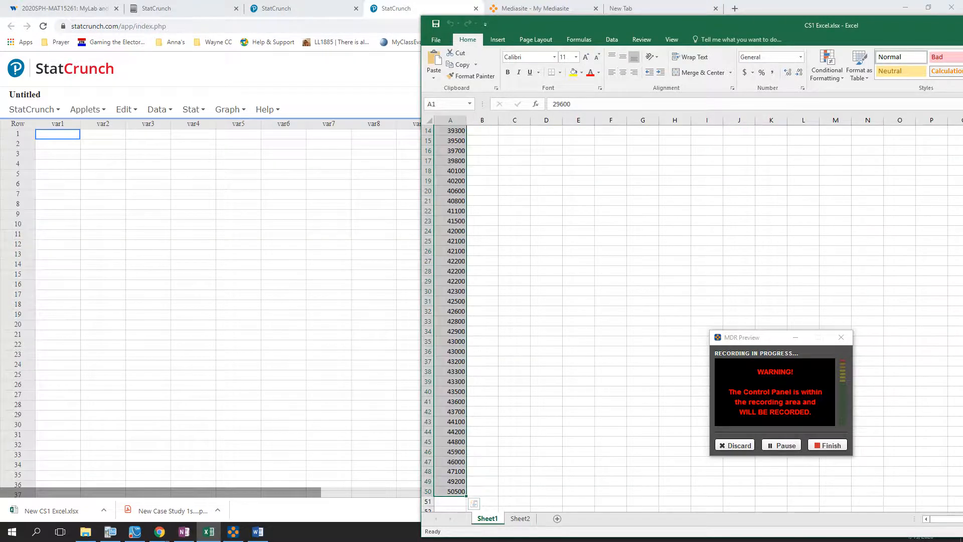
pyautogui.click(514, 391)
pyautogui.scroll(4, 692, 311)
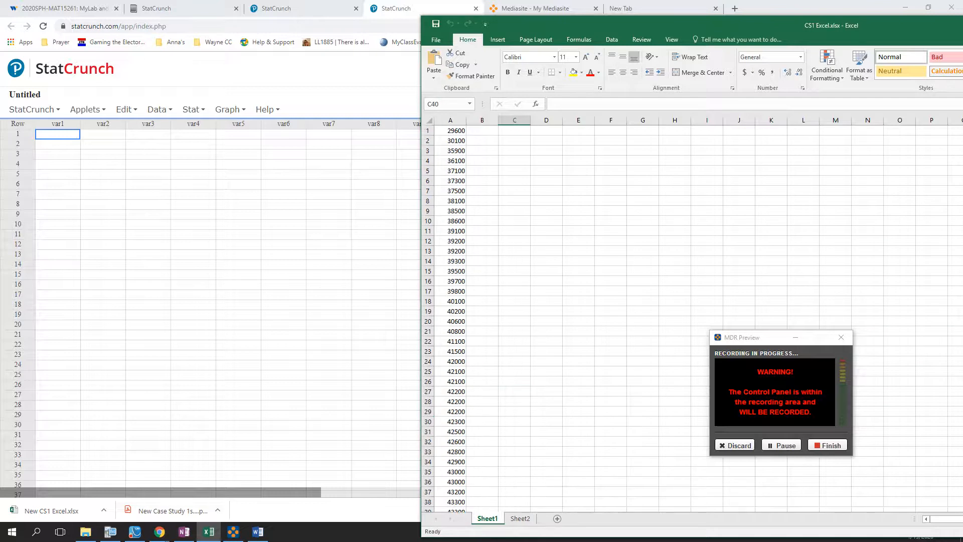
pyautogui.click(520, 518)
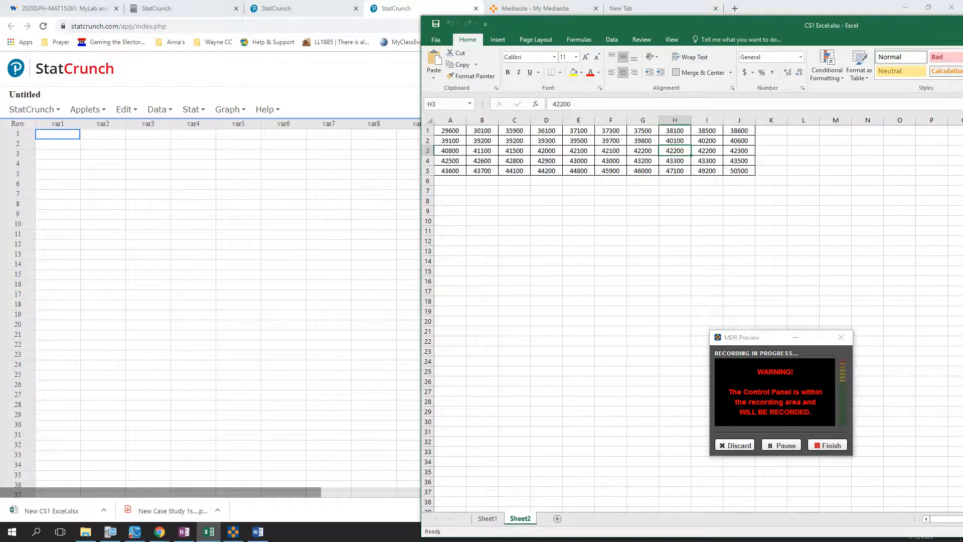
pyautogui.click(488, 518)
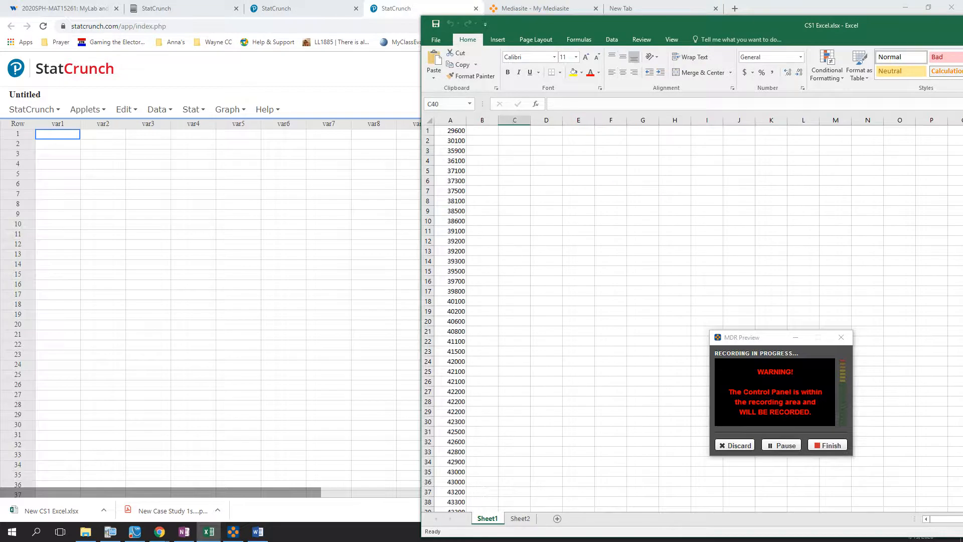
pyautogui.moveTo(450, 131); pyautogui.dragTo(459, 461)
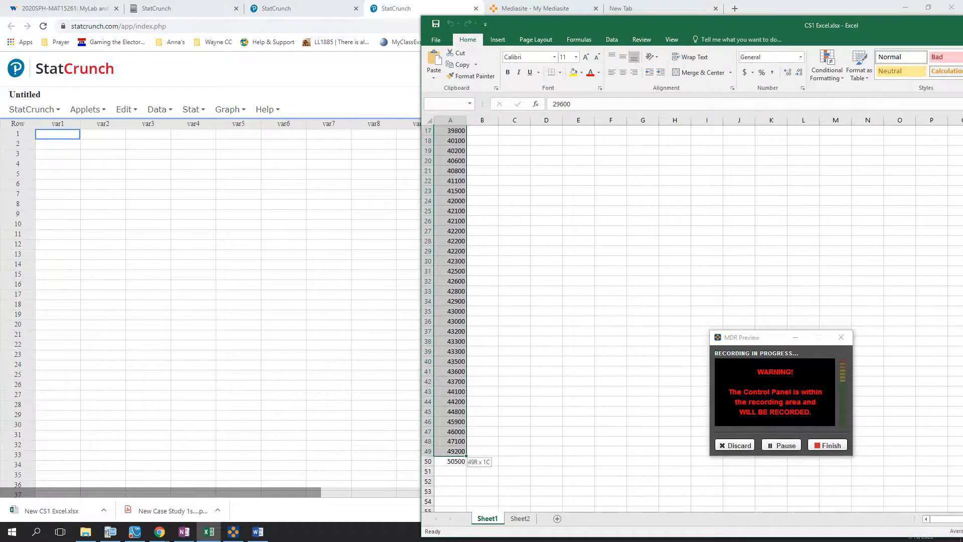
pyautogui.rightClick(454, 381)
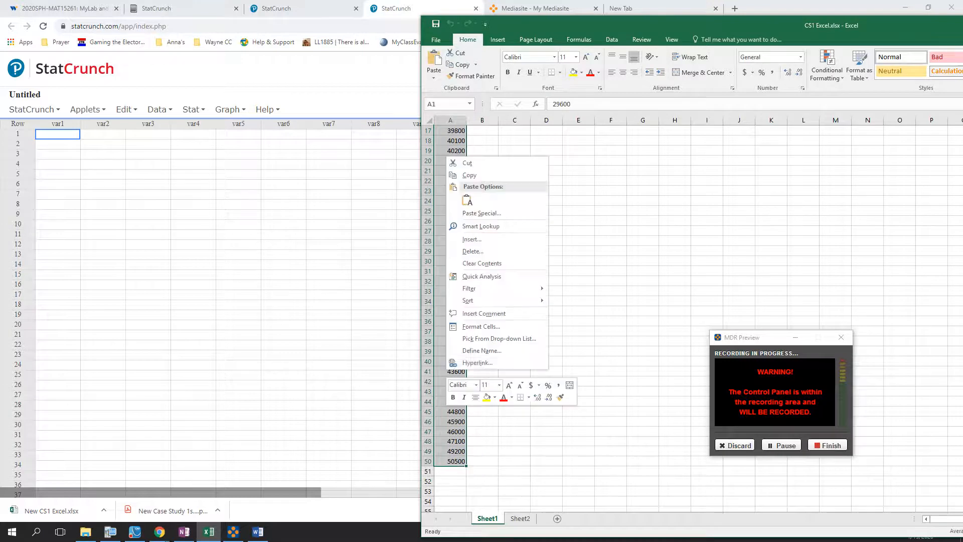
pyautogui.click(466, 176)
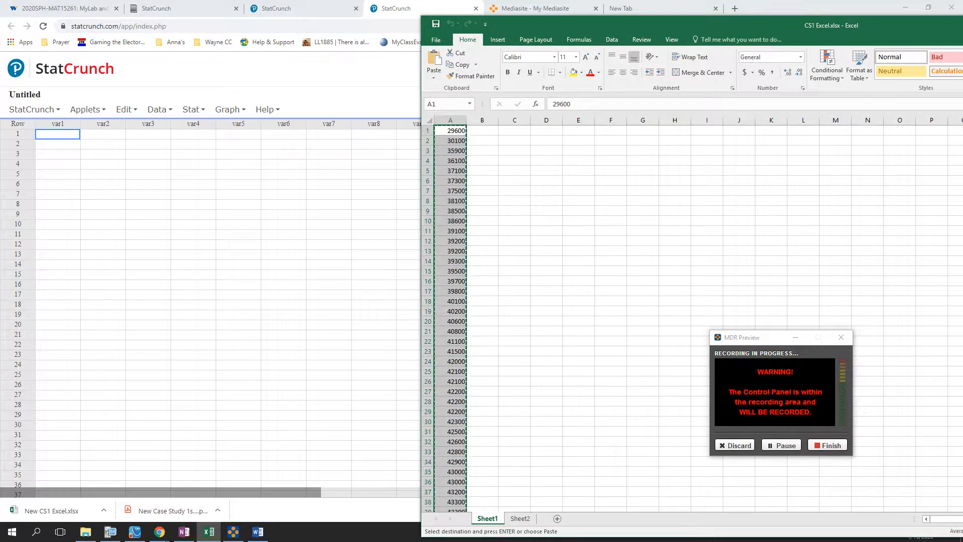
# Switch back to StatCrunch in Chrome and paste the copied salaries into the var1 column starting at row 1.
pyautogui.click(57, 204)
pyautogui.click(57, 134)
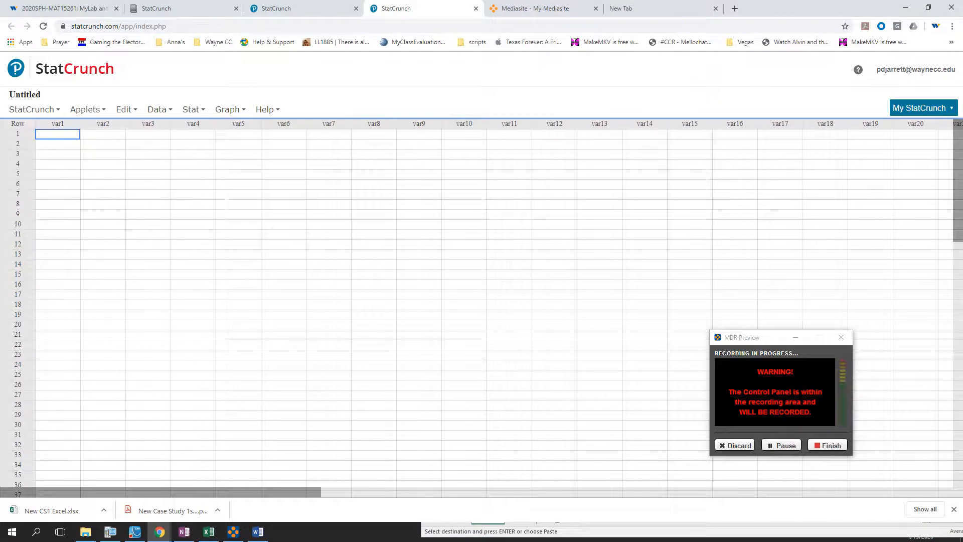
pyautogui.click(103, 315)
pyautogui.click(58, 135)
pyautogui.hotkey('ctrl', 'v')
pyautogui.click(148, 305)
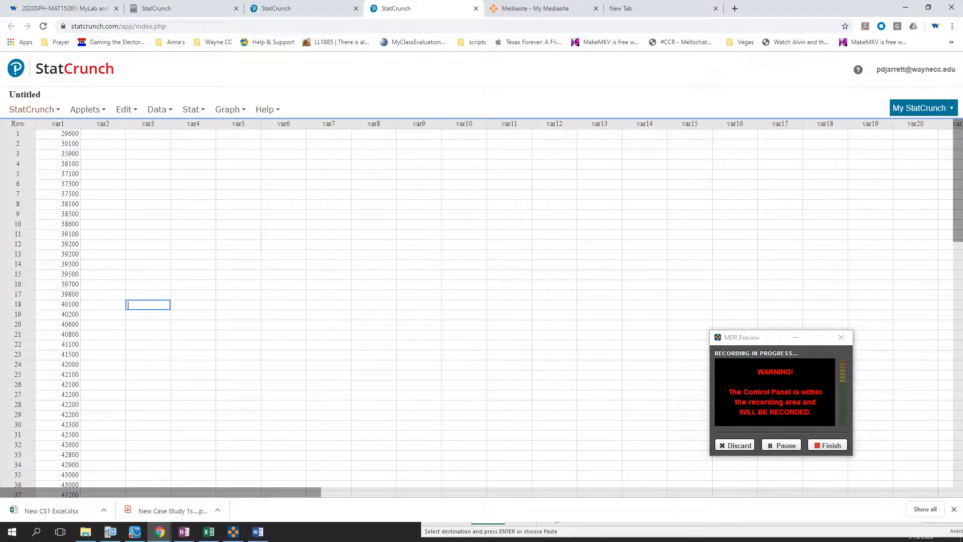
# Rename the var1 column as teacher.
pyautogui.click(58, 124)
pyautogui.write('teacher')
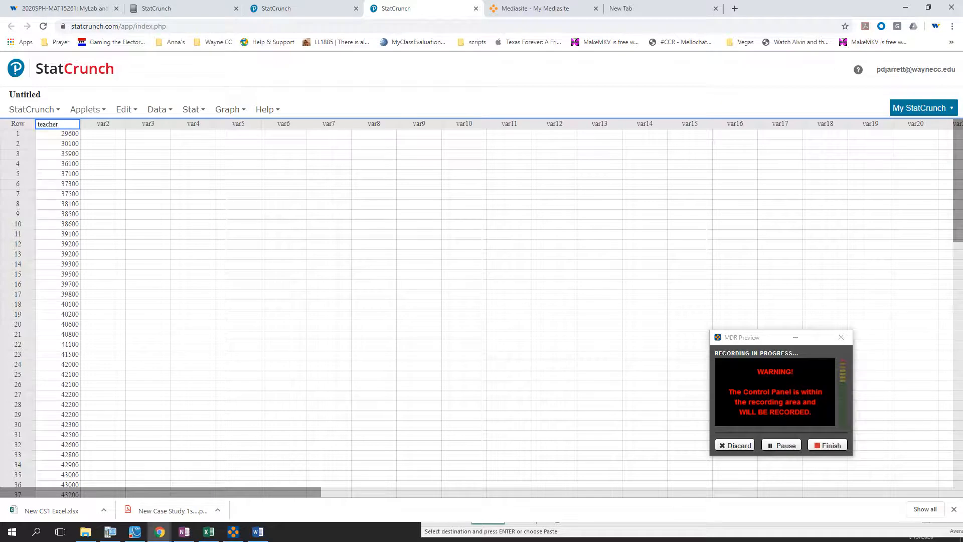
pyautogui.press('Return')
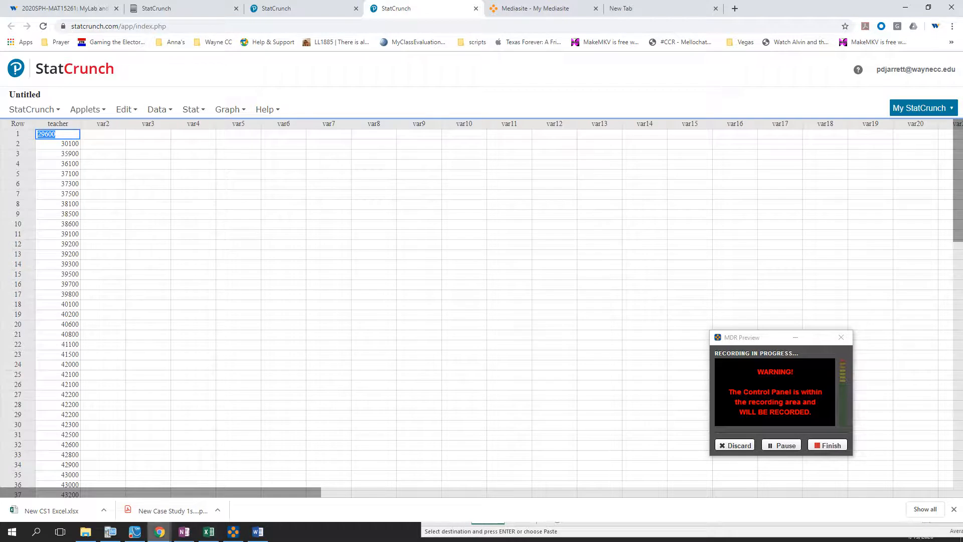
# Switch to the New Case Study 1sp2020.pdf and review the helpful hints on column statistics, bins and histograms, and the question list.
pyautogui.click(184, 532)
pyautogui.moveTo(159, 532)
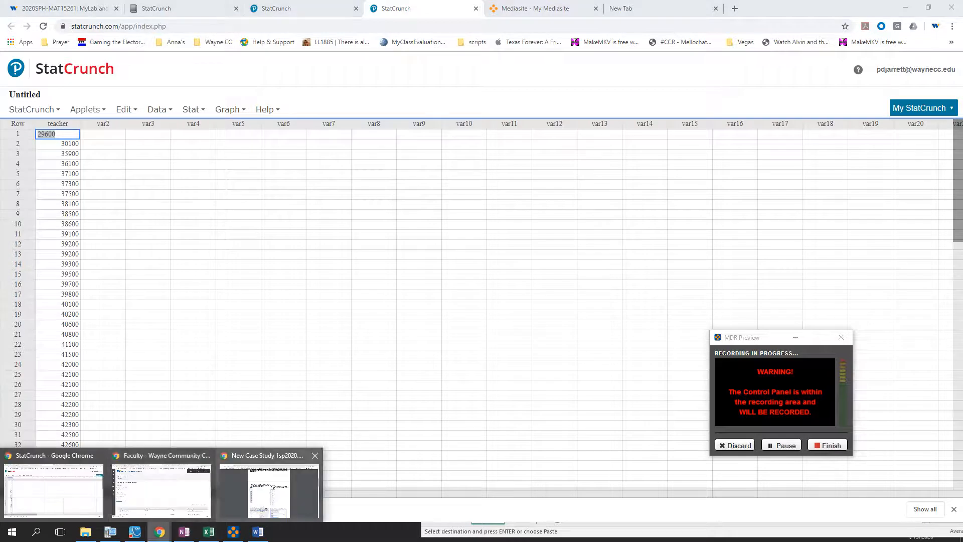
pyautogui.click(269, 487)
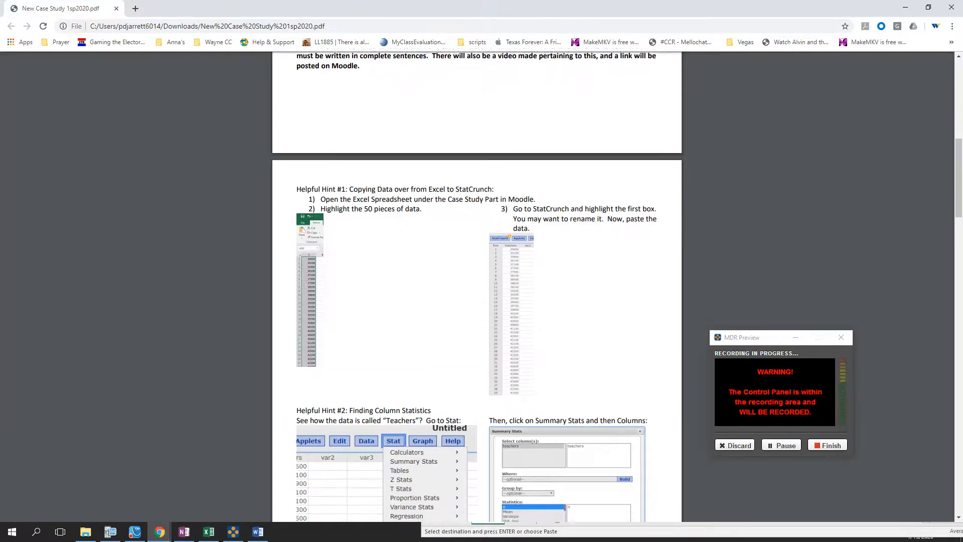
pyautogui.scroll(-3, 476, 286)
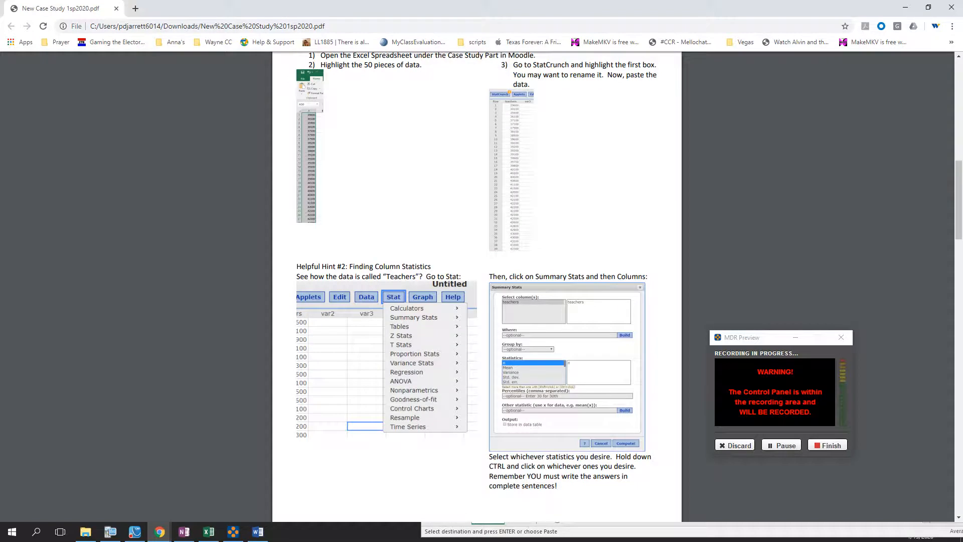
pyautogui.scroll(-1, 477, 286)
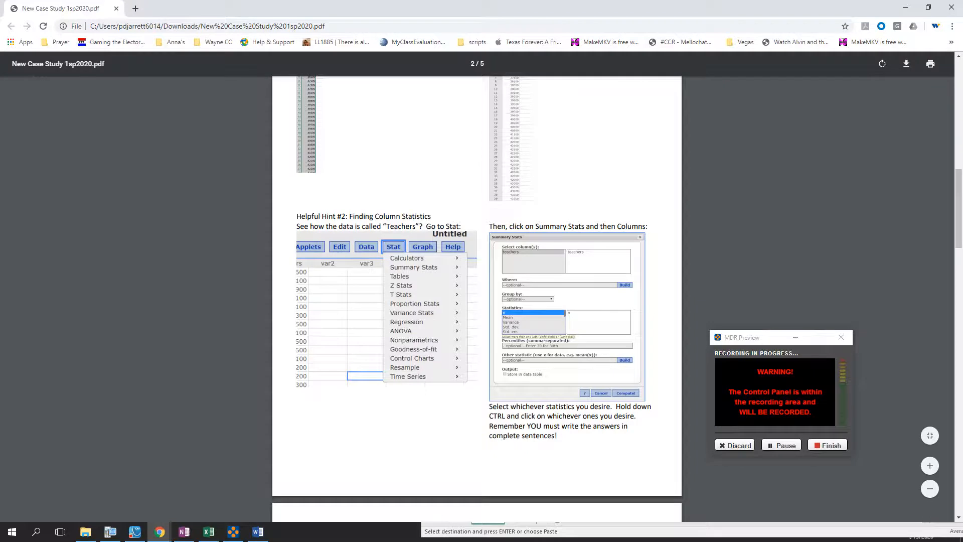
pyautogui.scroll(3, 476, 301)
pyautogui.scroll(-2, 476, 301)
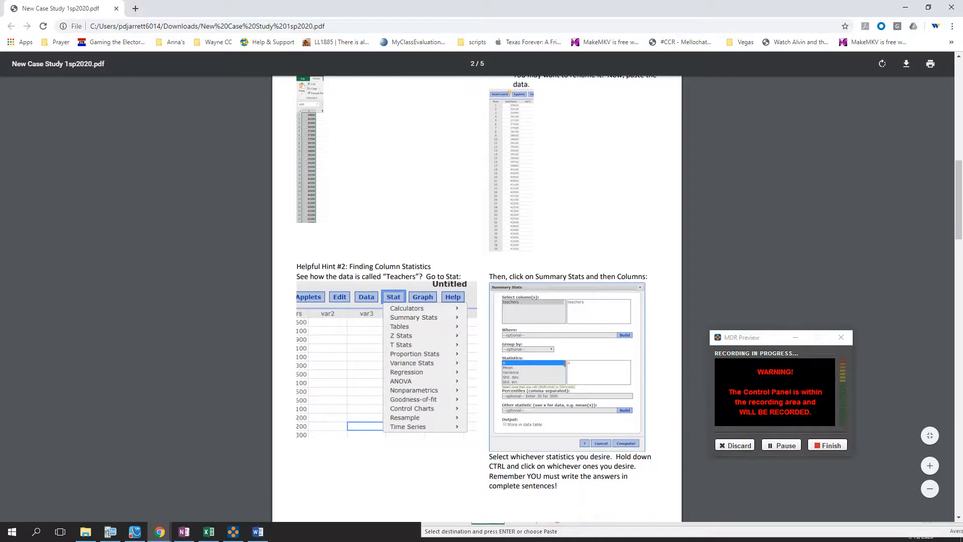
pyautogui.scroll(-20, 477, 301)
pyautogui.scroll(-3, 477, 301)
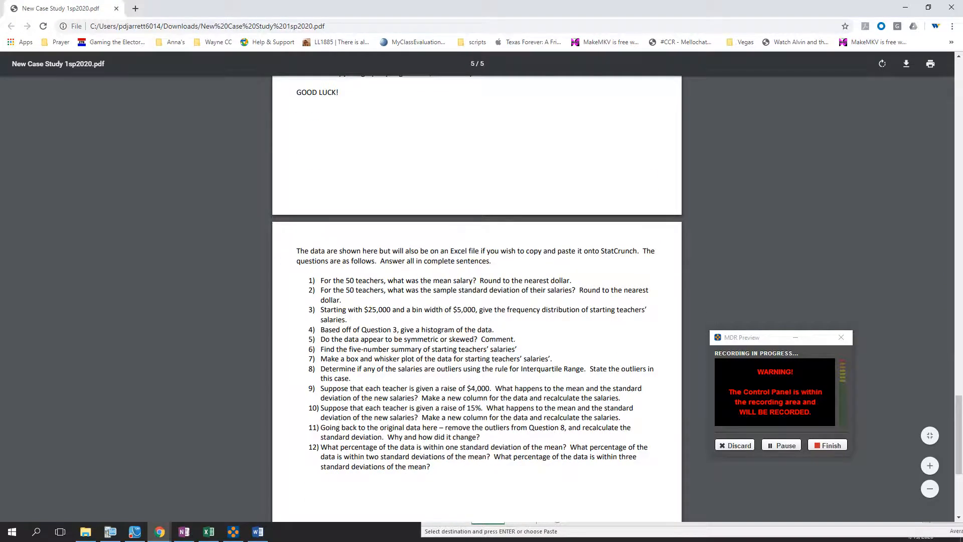
pyautogui.scroll(15, 477, 301)
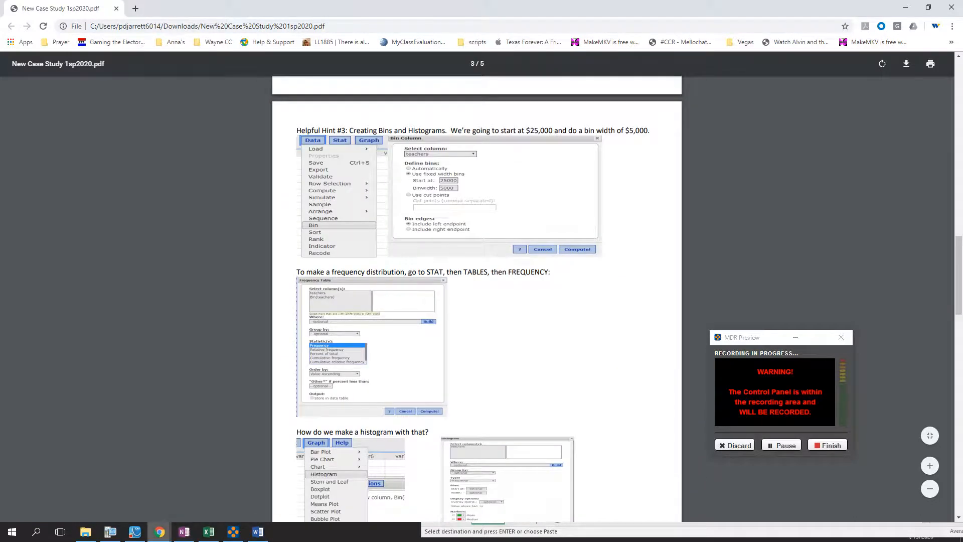
# Switch back to StatCrunch and set up column Summary Stats for the teacher column.
pyautogui.moveTo(160, 531)
pyautogui.click(53, 489)
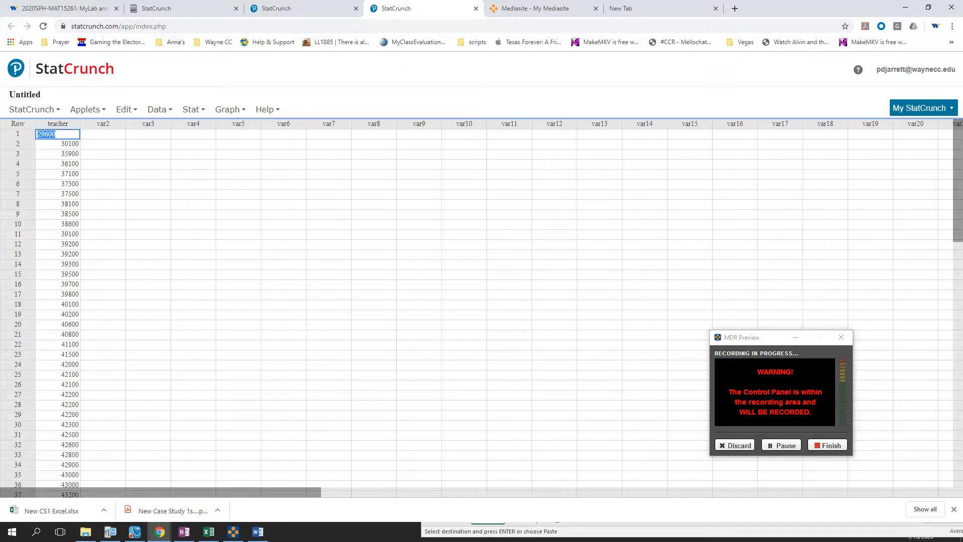
pyautogui.click(227, 109)
pyautogui.click(193, 109)
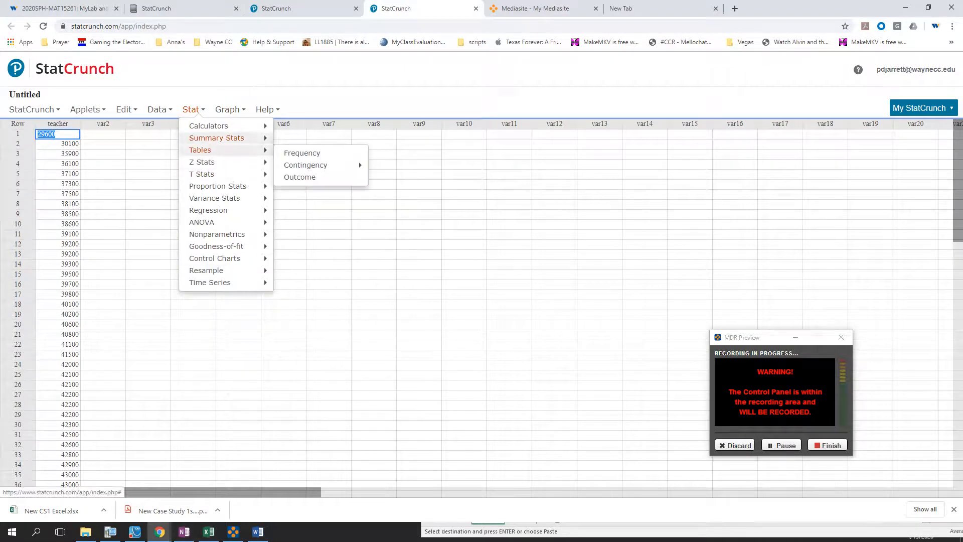
pyautogui.moveTo(217, 138)
pyautogui.click(299, 141)
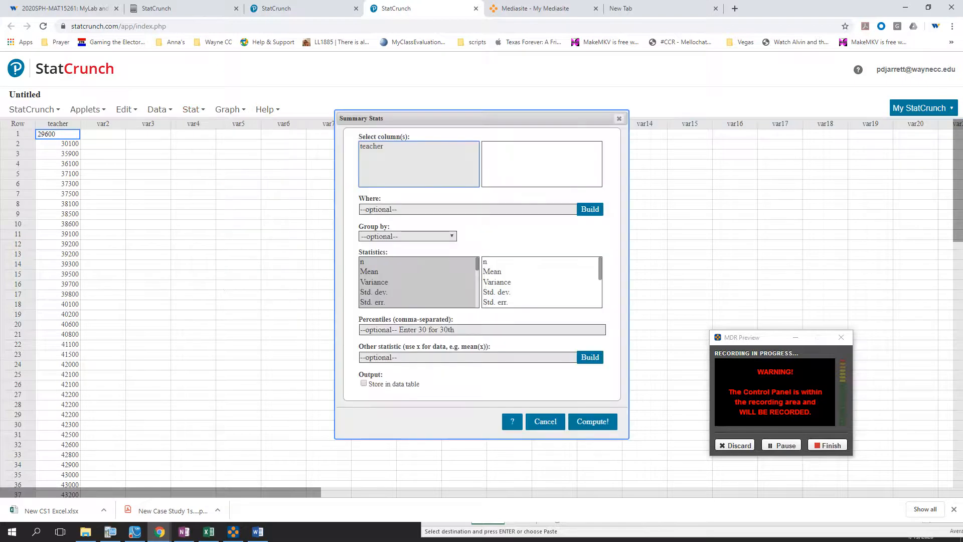
pyautogui.click(391, 146)
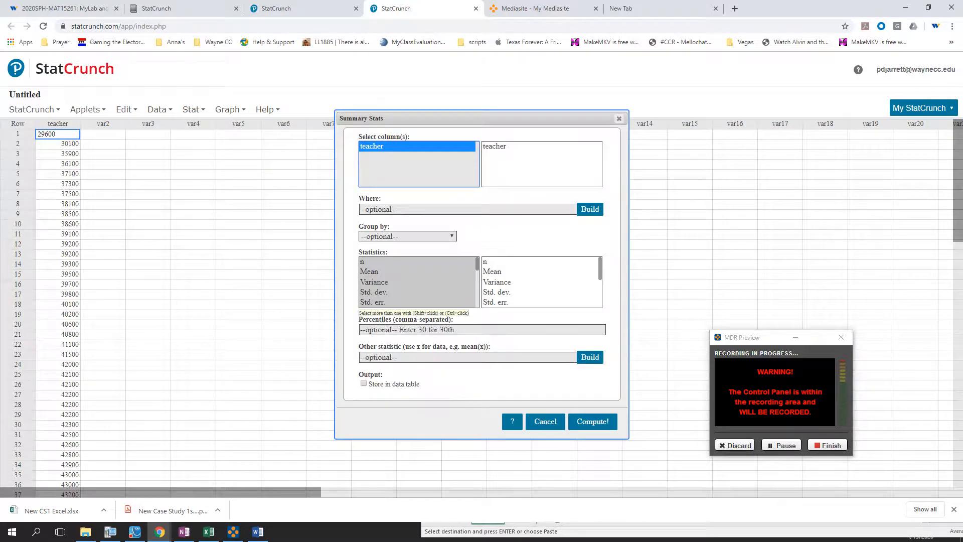
pyautogui.click(370, 272)
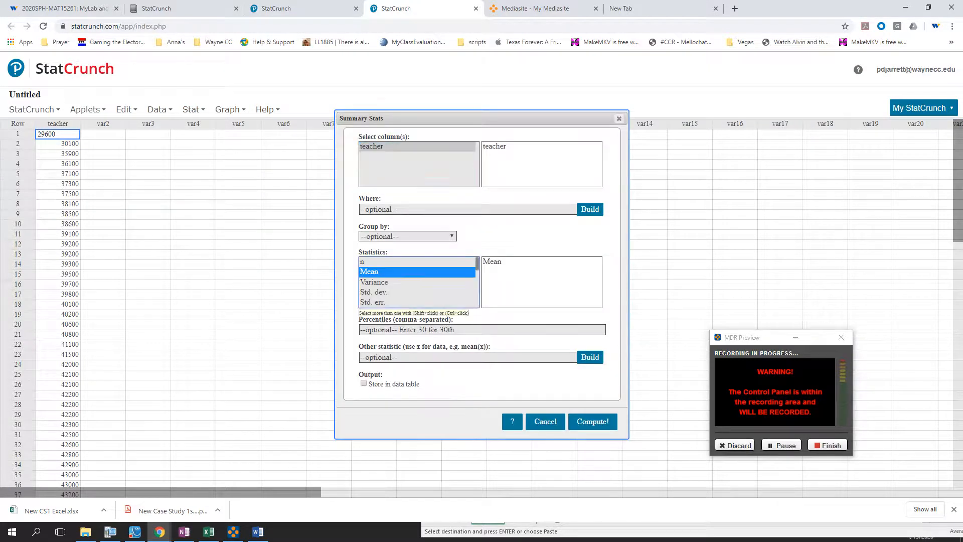
pyautogui.keyDown('ctrl'); pyautogui.click(374, 293); pyautogui.keyUp('ctrl')
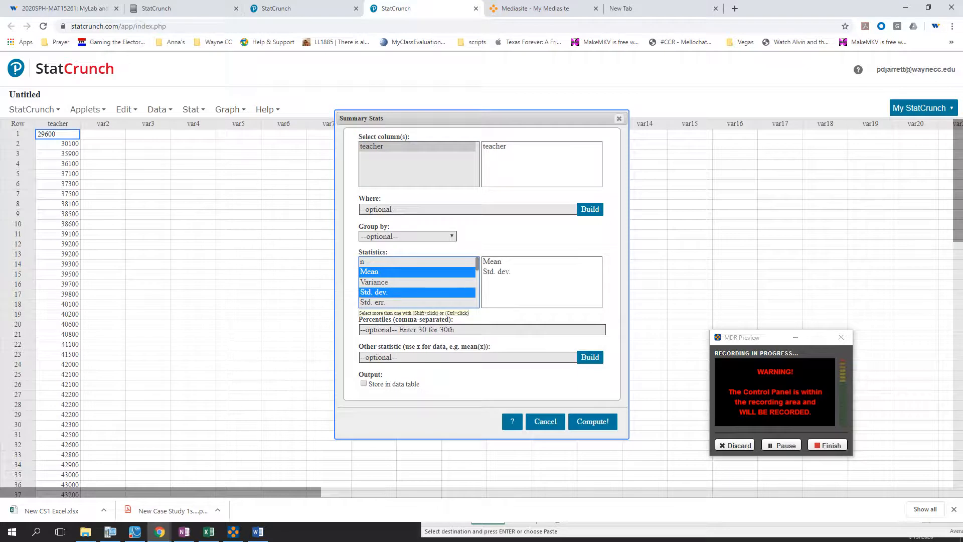
pyautogui.scroll(-1, 374, 293)
pyautogui.scroll(1, 418, 282)
pyautogui.keyDown('shift'); pyautogui.click(369, 262); pyautogui.keyUp('shift')
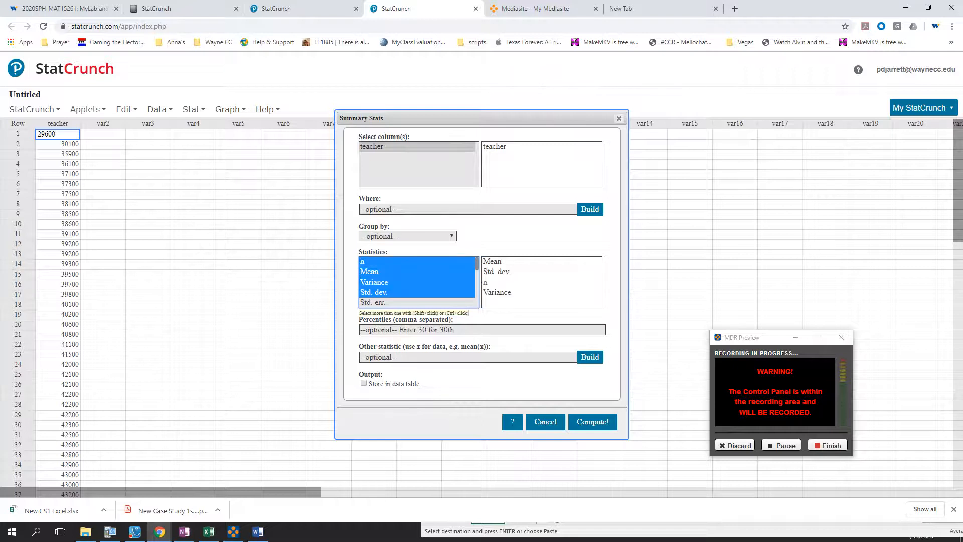
pyautogui.click(369, 272)
# Choose n, Mean, Variance and Std. dev. as the statistics and compute the summary for the teacher column.
pyautogui.click(369, 262)
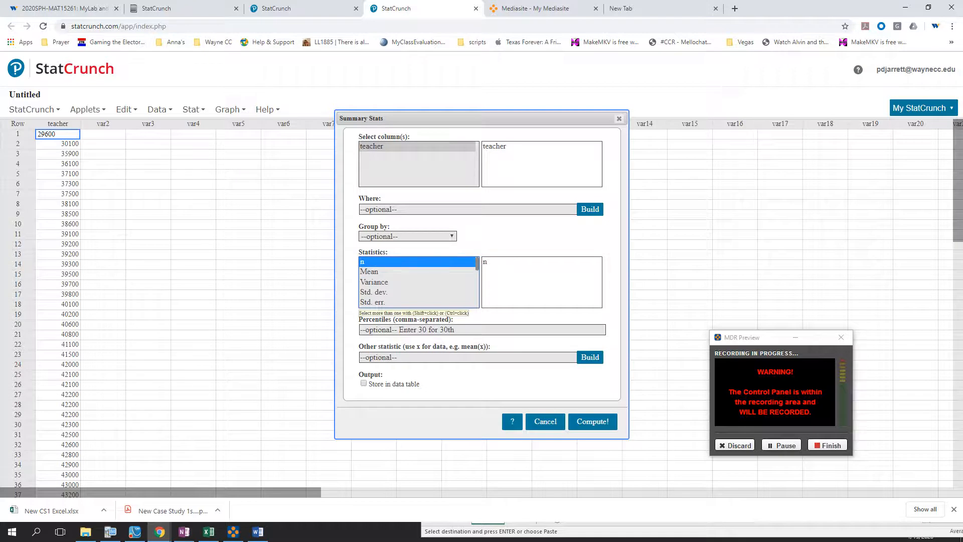
pyautogui.keyDown('ctrl'); pyautogui.click(369, 271); pyautogui.keyUp('ctrl')
pyautogui.keyDown('ctrl'); pyautogui.click(374, 282); pyautogui.keyUp('ctrl')
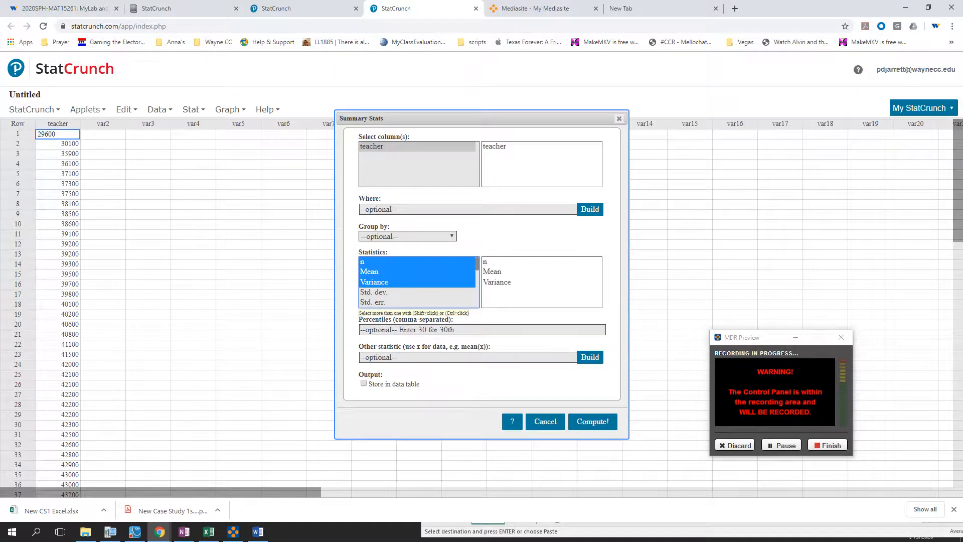
pyautogui.keyDown('ctrl'); pyautogui.click(374, 292); pyautogui.keyUp('ctrl')
pyautogui.scroll(-3, 374, 291)
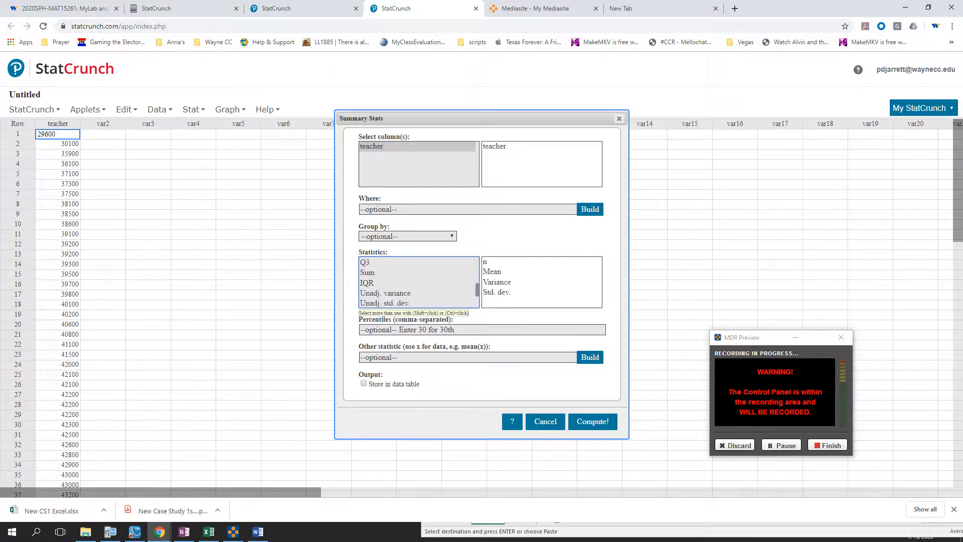
pyautogui.scroll(1, 374, 291)
pyautogui.scroll(-2, 419, 282)
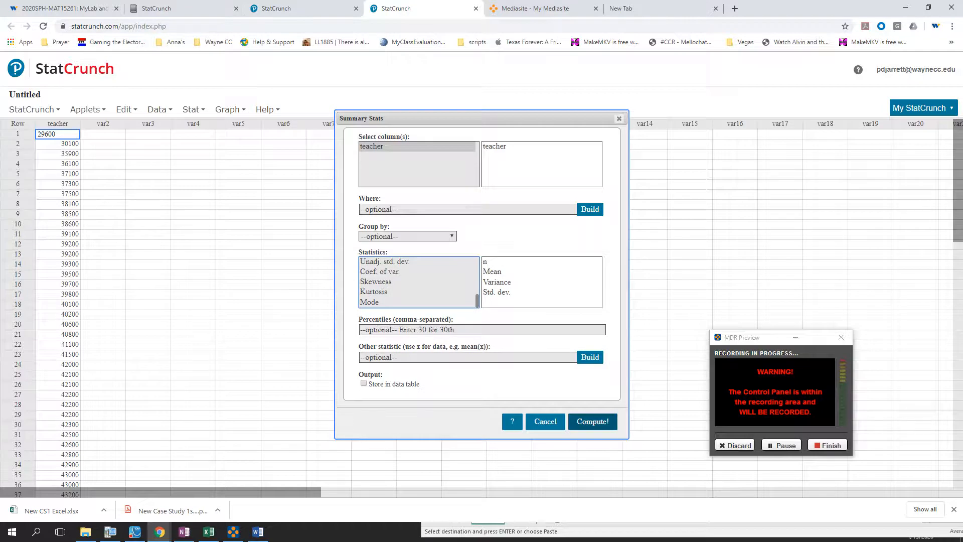
pyautogui.click(593, 421)
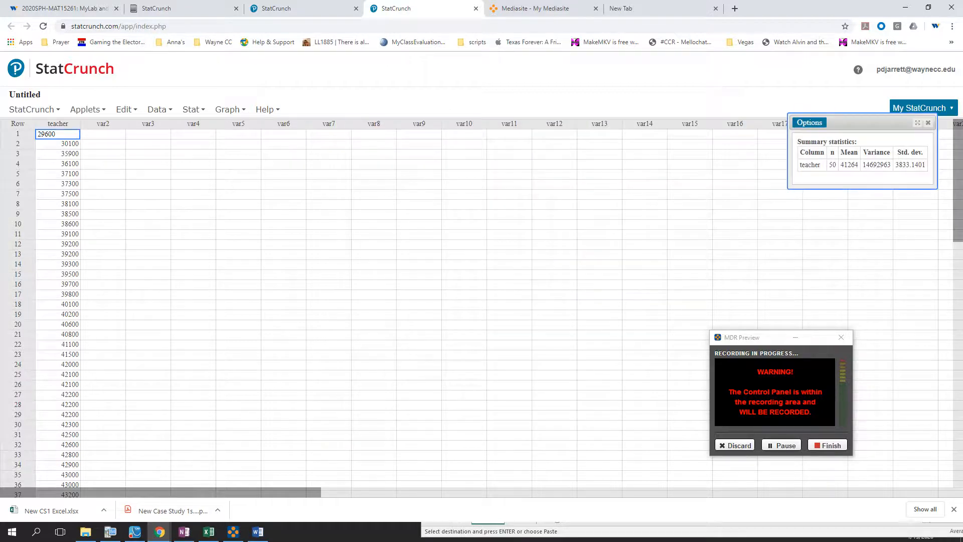
# Move the summary statistics window over the var8 to var11 columns, then view it maximized and restore its size.
pyautogui.moveTo(863, 123); pyautogui.dragTo(442, 130)
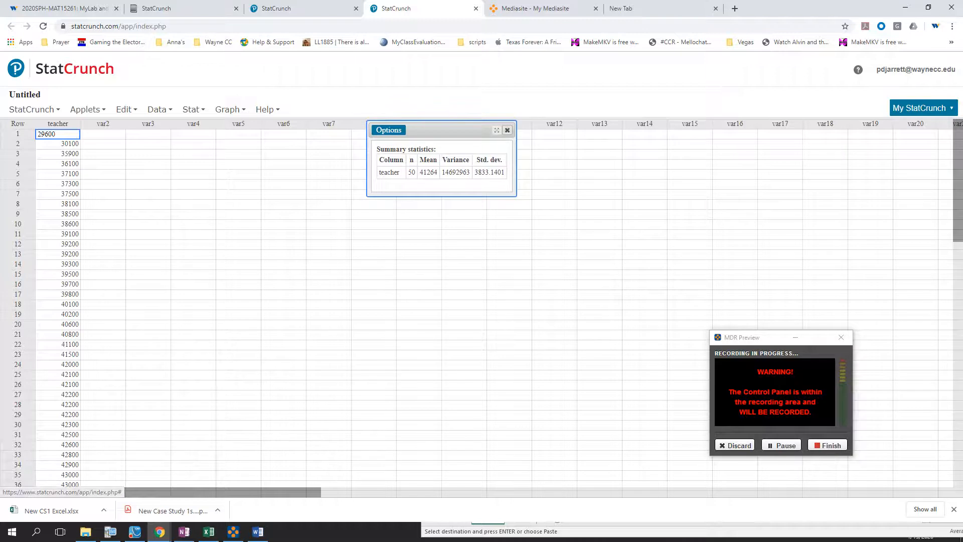
pyautogui.click(496, 130)
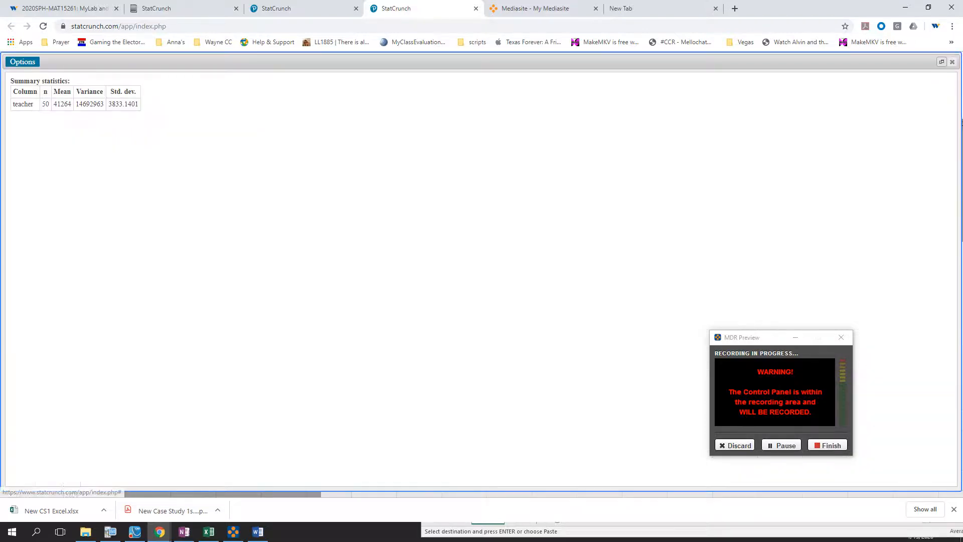
pyautogui.click(943, 61)
pyautogui.click(389, 129)
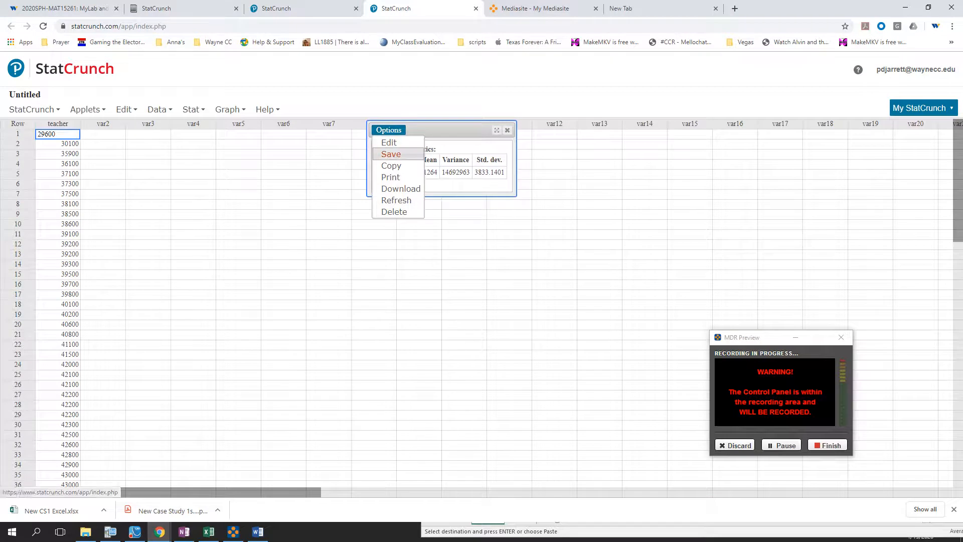
pyautogui.click(391, 166)
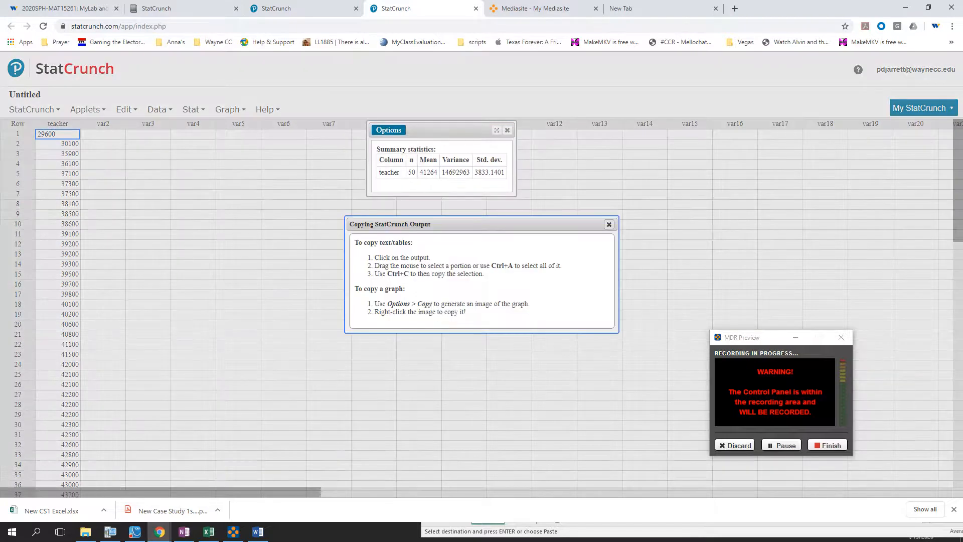
pyautogui.click(609, 224)
# Copy the Summary statistics heading and the whole table from the results window.
pyautogui.moveTo(377, 149); pyautogui.dragTo(505, 172)
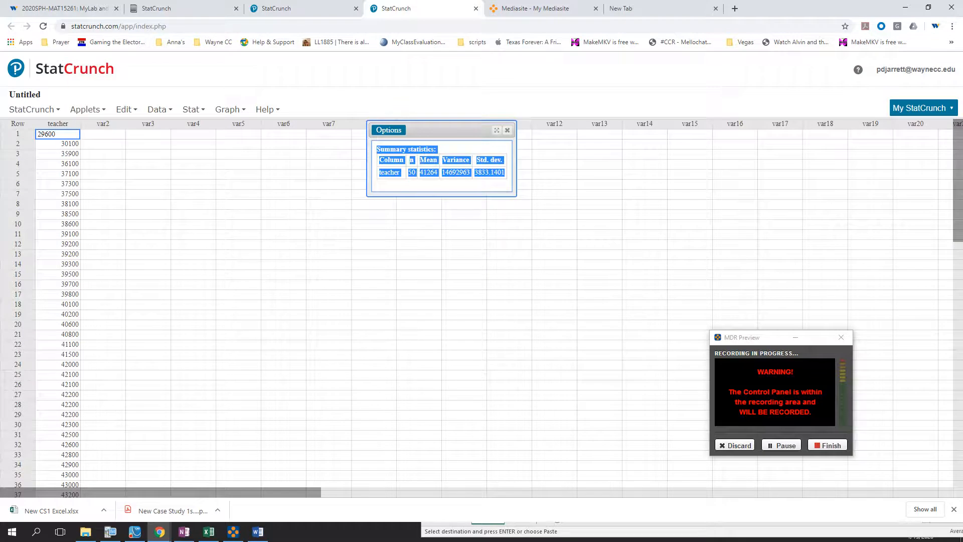
pyautogui.rightClick(426, 151)
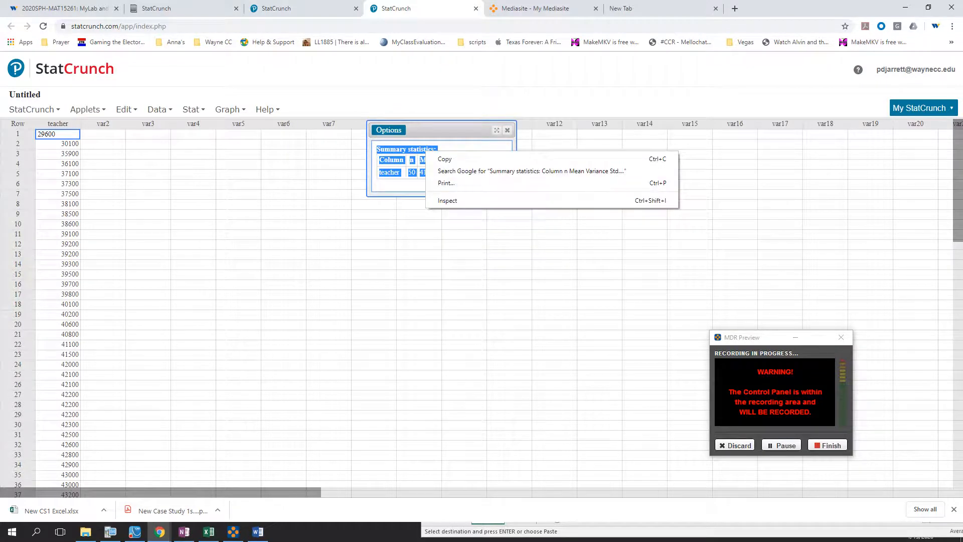
pyautogui.click(445, 159)
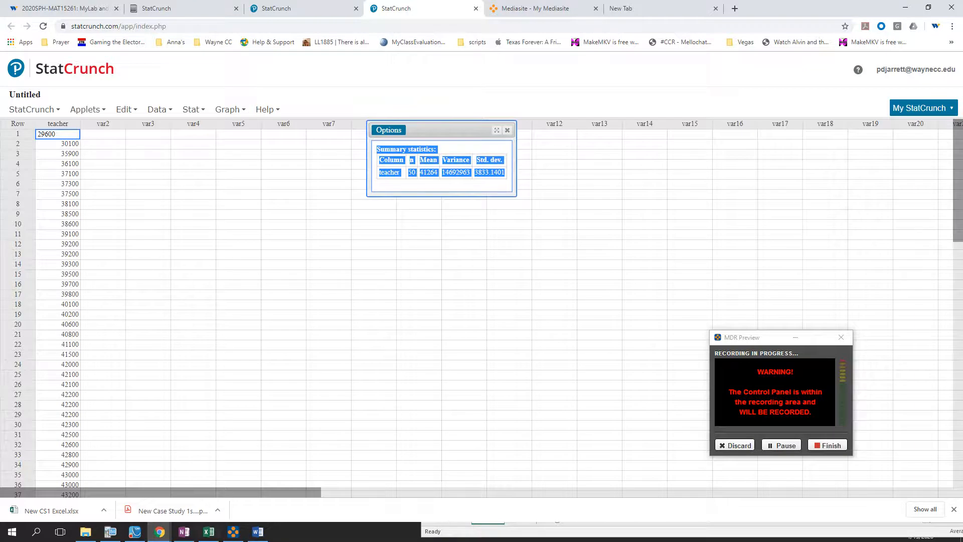
# Switch to the blank Word document, start a numbered list at 1), and paste the copied summary statistics.
pyautogui.click(258, 532)
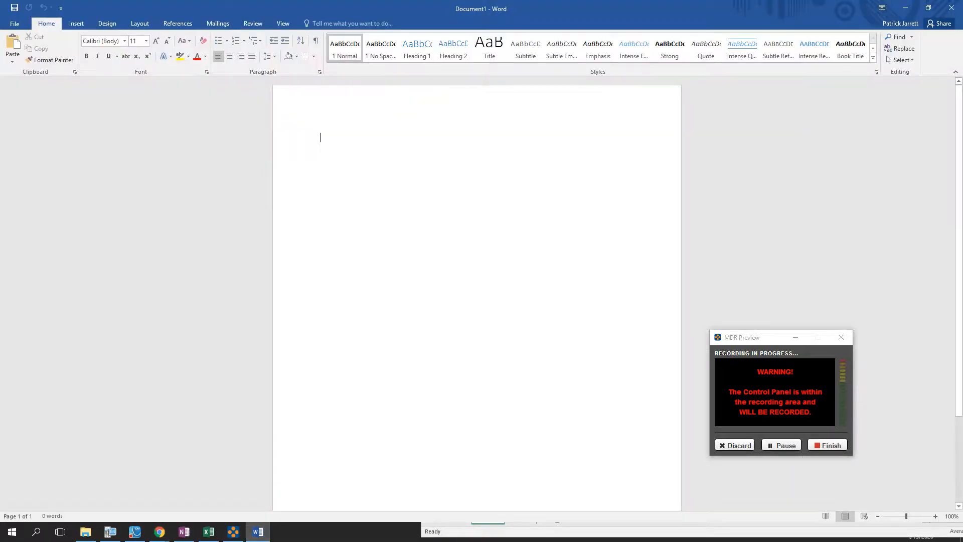
pyautogui.write('1)')
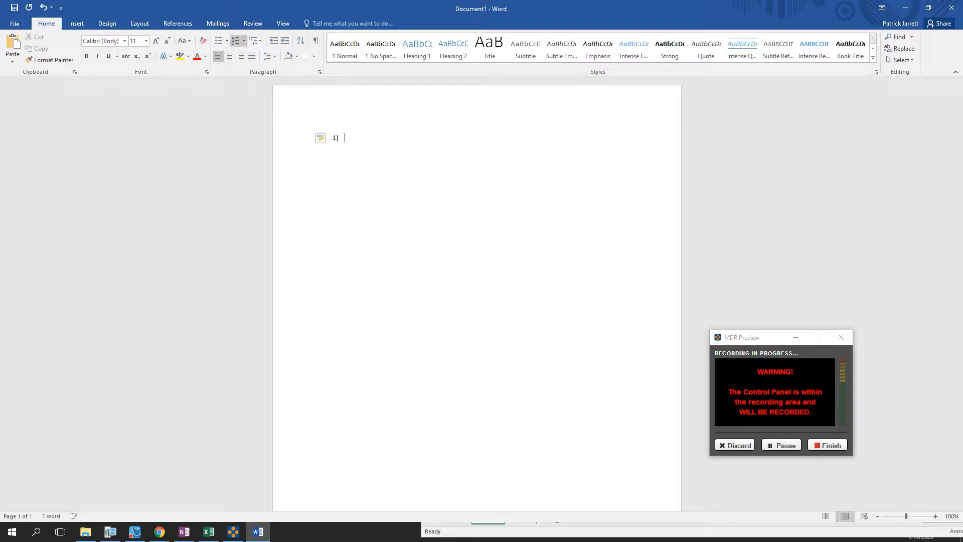
pyautogui.hotkey('ctrl', 'v')
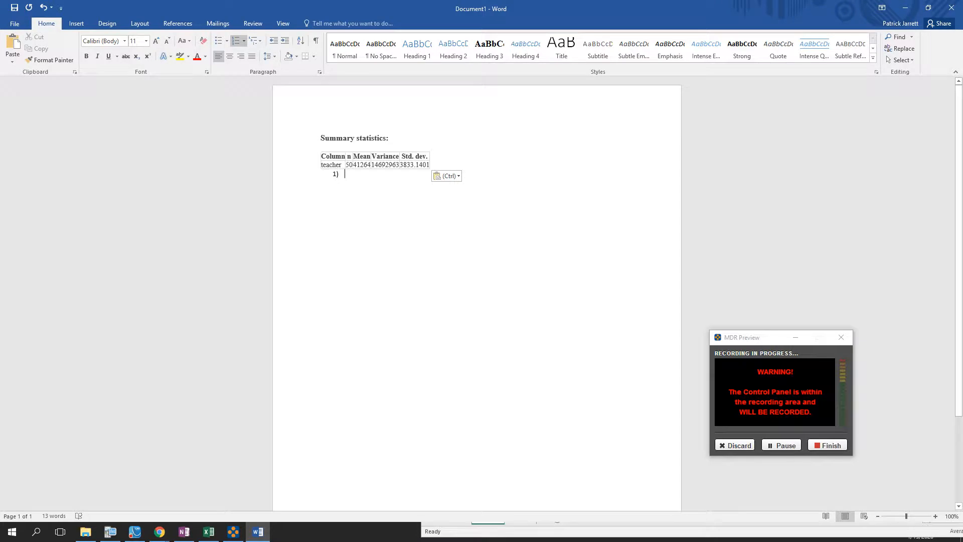
# Write the answer to item 1) as "The mean salary for teachers is $41,264.".
pyautogui.write('The mean sal')
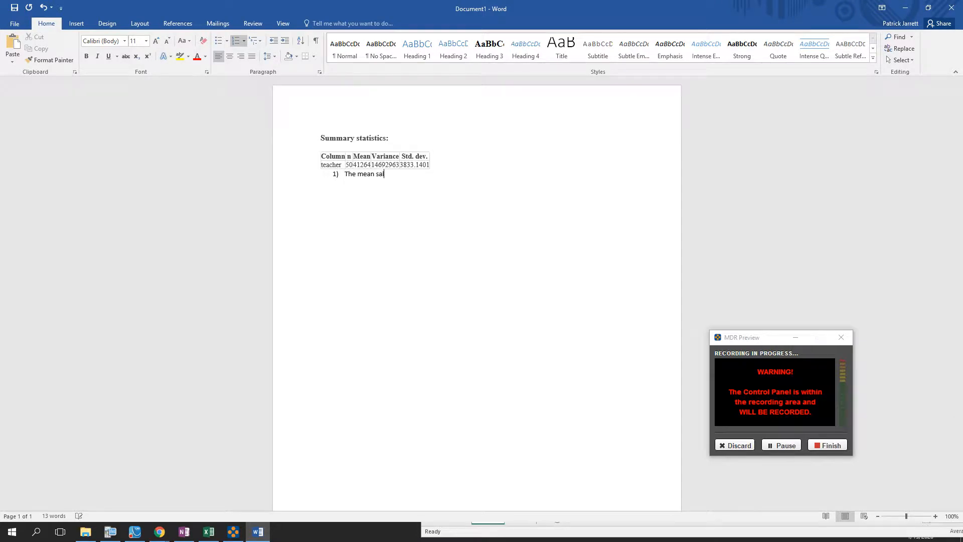
pyautogui.write('ary for teachers ')
pyautogui.write('is $')
pyautogui.write('41,24')
pyautogui.write('6.')
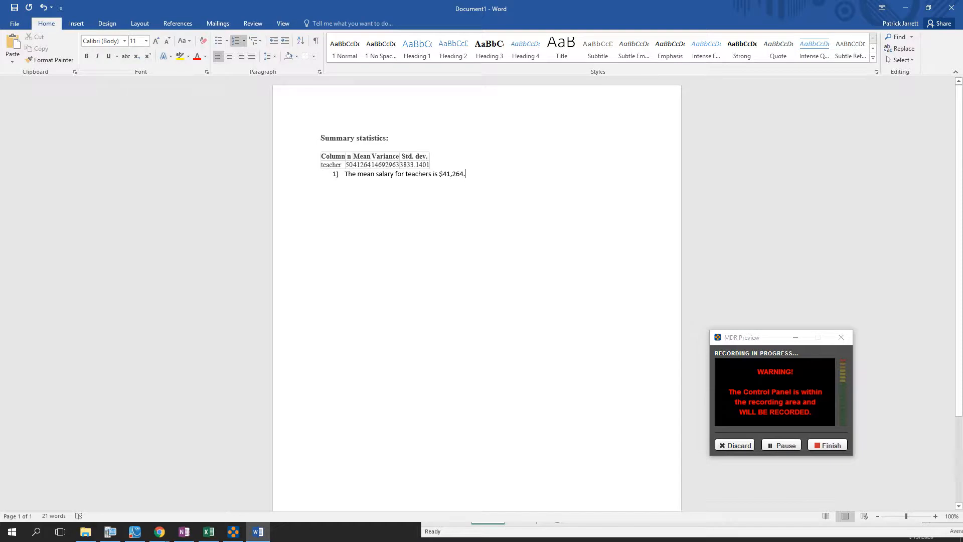
pyautogui.click(160, 531)
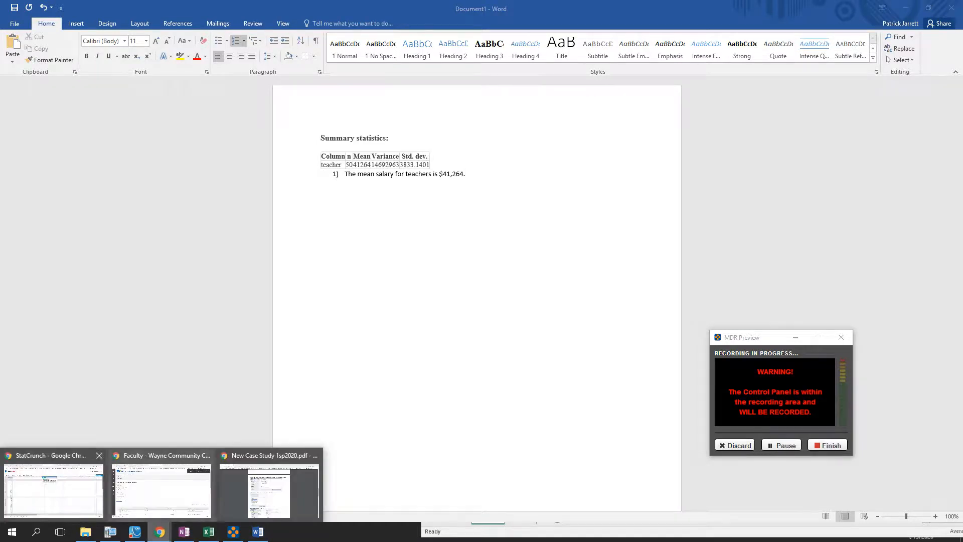
pyautogui.click(53, 489)
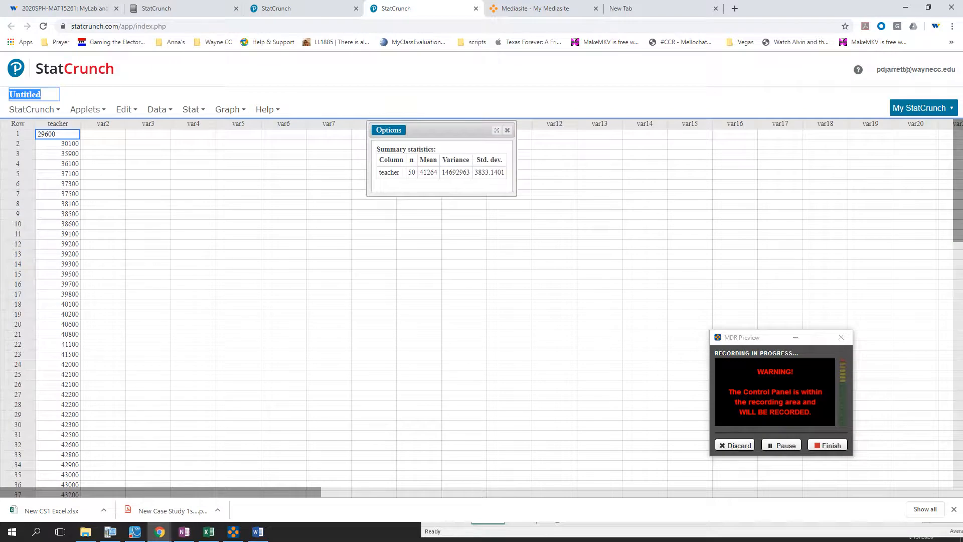
pyautogui.click(32, 109)
pyautogui.moveTo(28, 150)
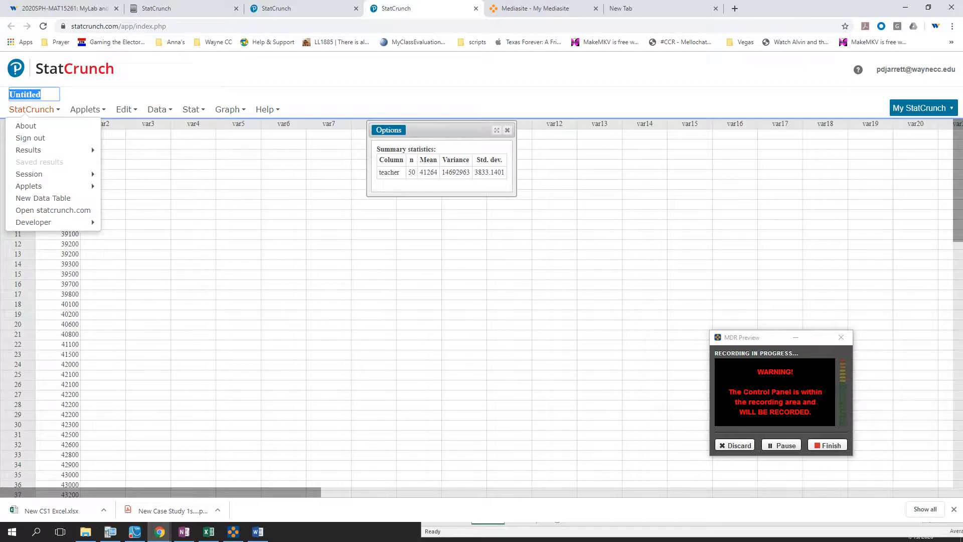
pyautogui.click(44, 94)
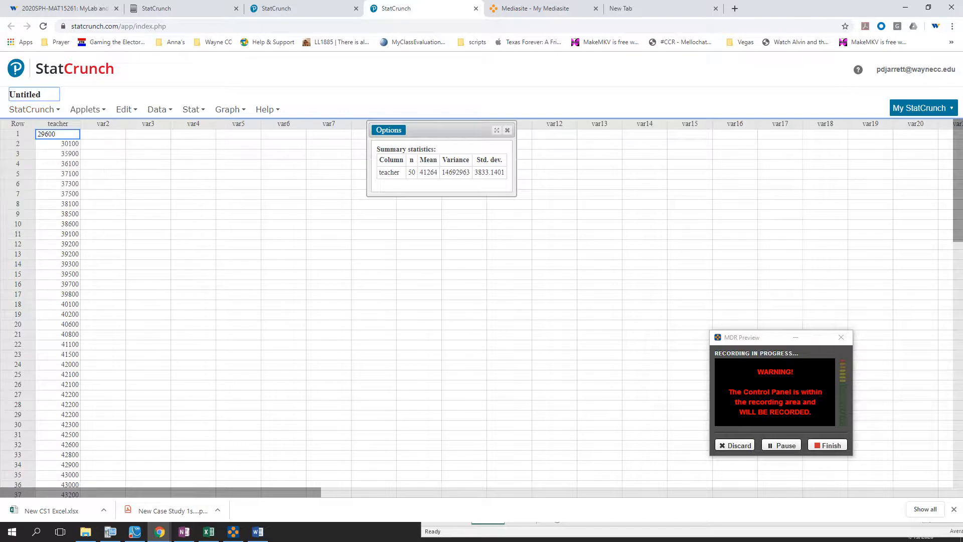
# Switch to Word, save the document to the Desktop as "case study 1", and end the numbered list after item 1).
pyautogui.click(258, 531)
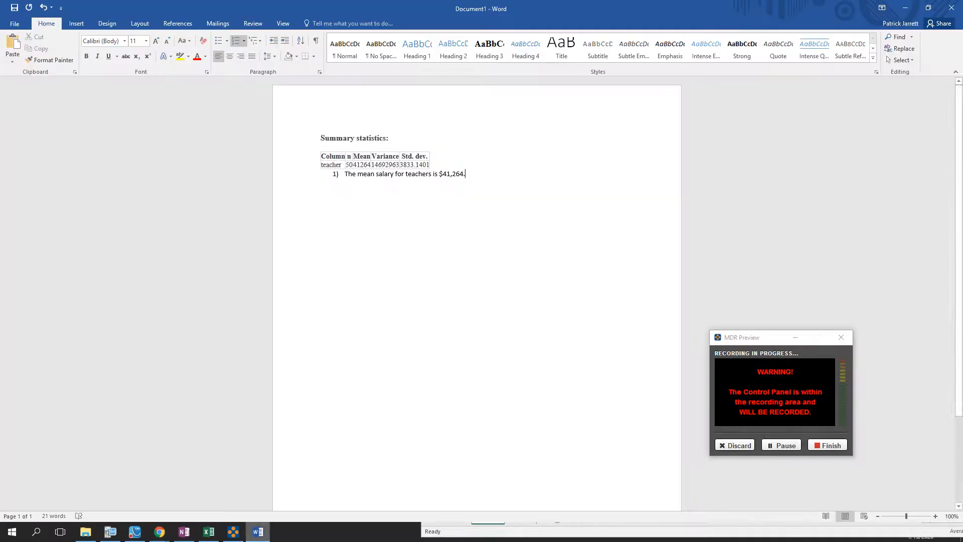
pyautogui.click(14, 23)
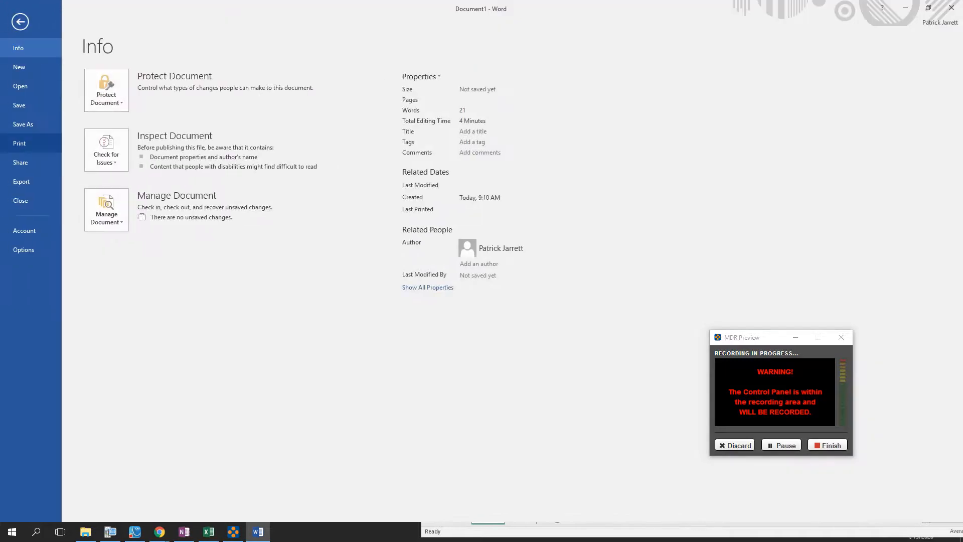
pyautogui.click(22, 124)
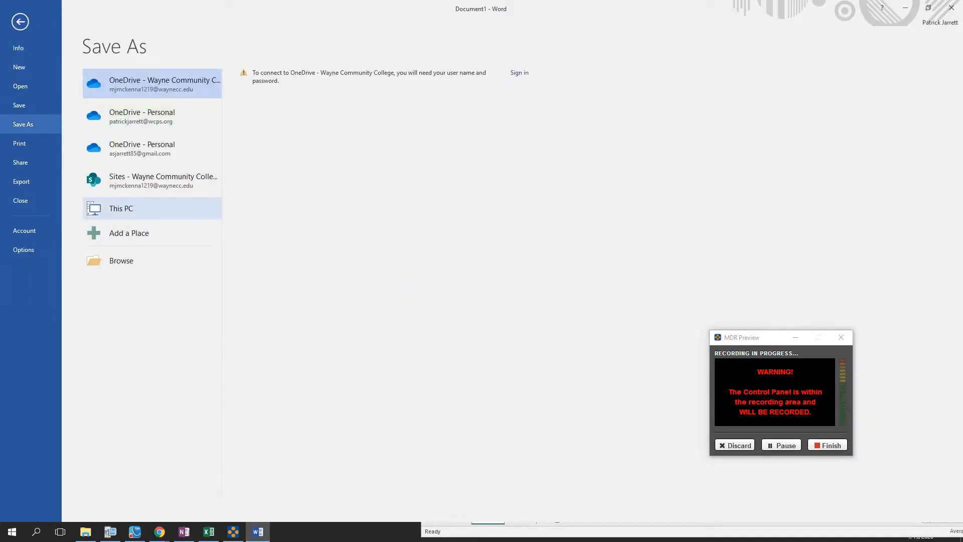
pyautogui.click(122, 209)
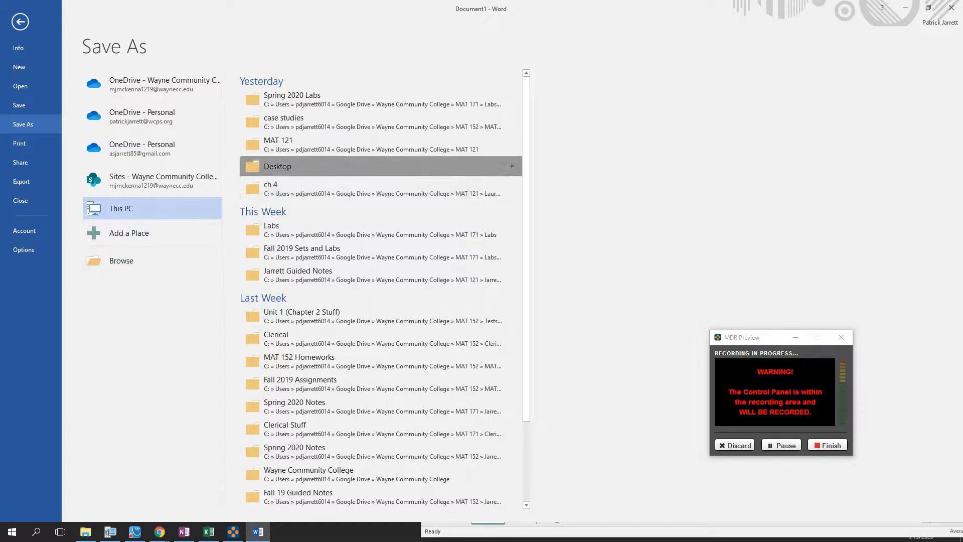
pyautogui.click(278, 167)
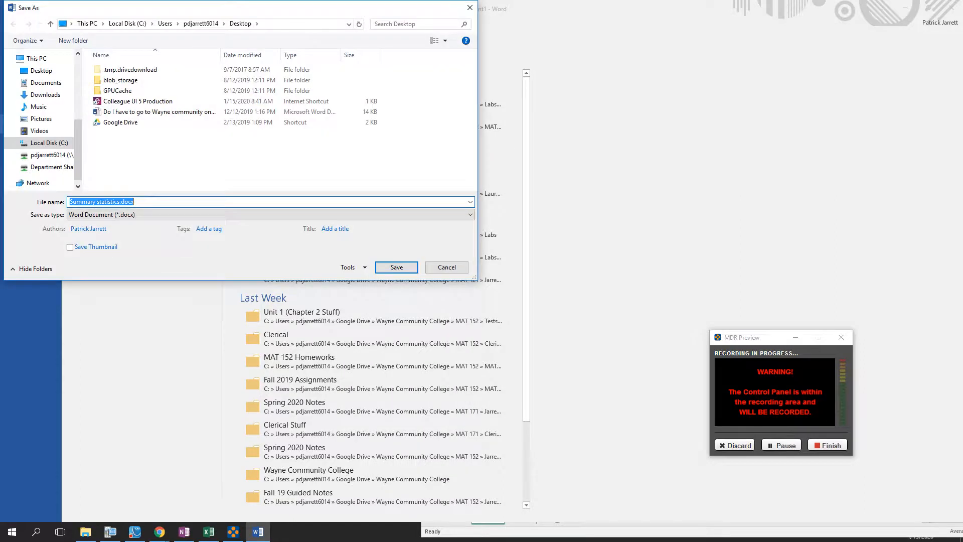
pyautogui.write('case study 1')
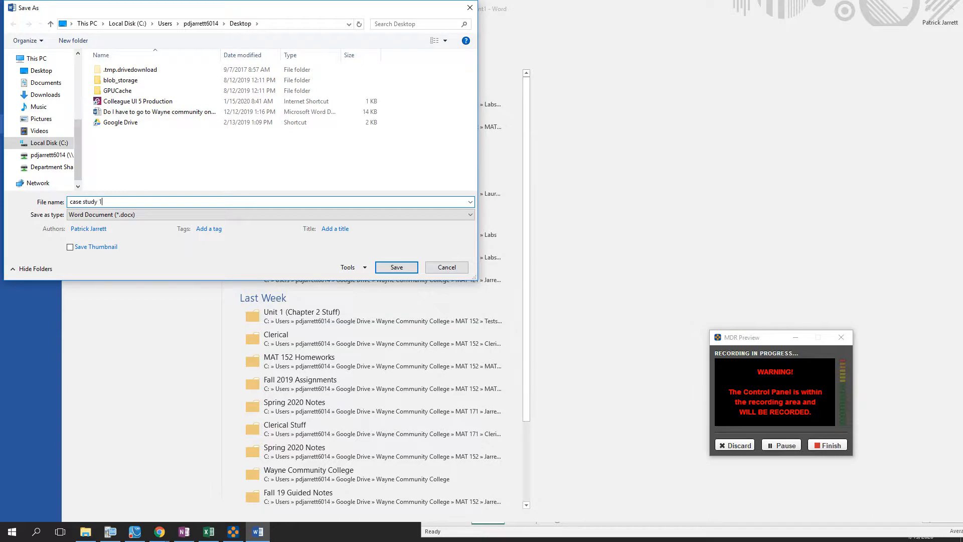
pyautogui.press('Return')
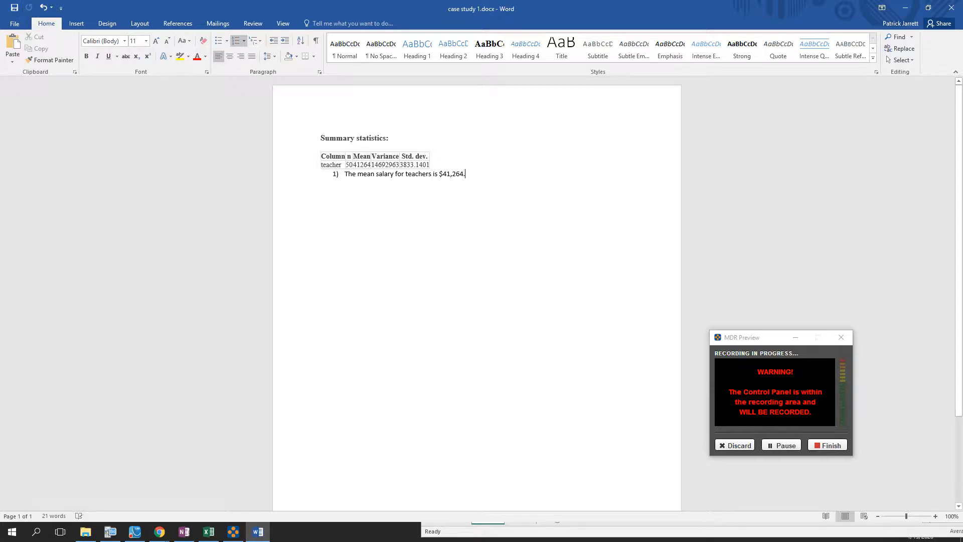
pyautogui.press('Return')
pyautogui.press('Return')
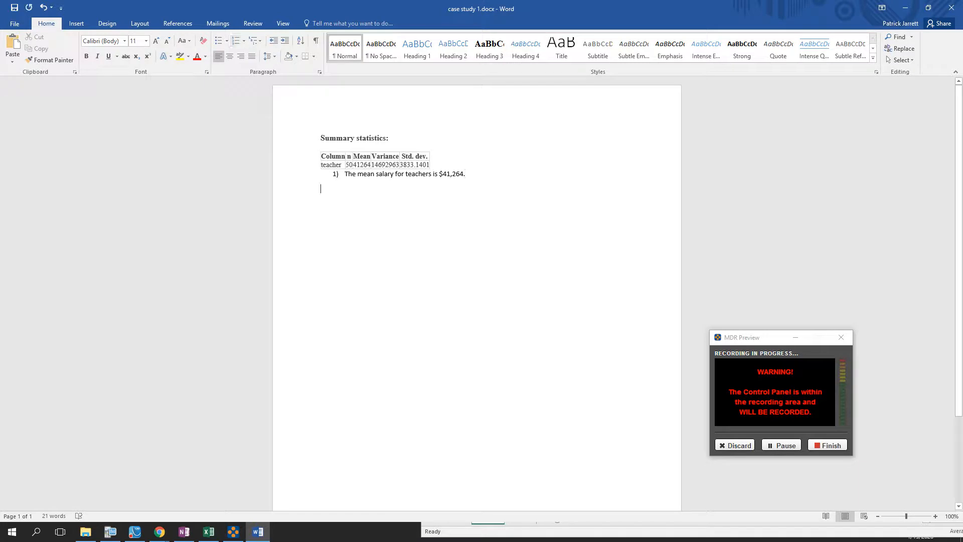
pyautogui.moveTo(159, 532)
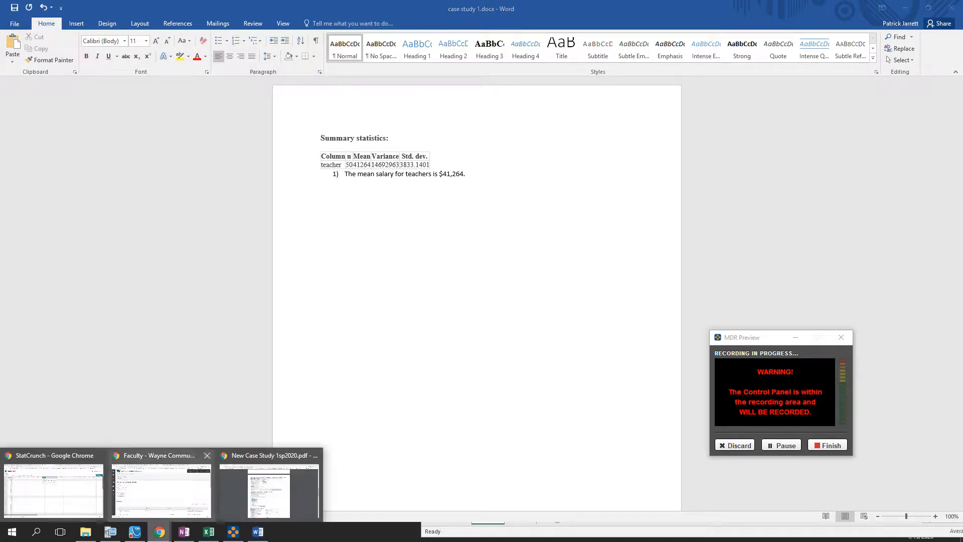
pyautogui.click(53, 484)
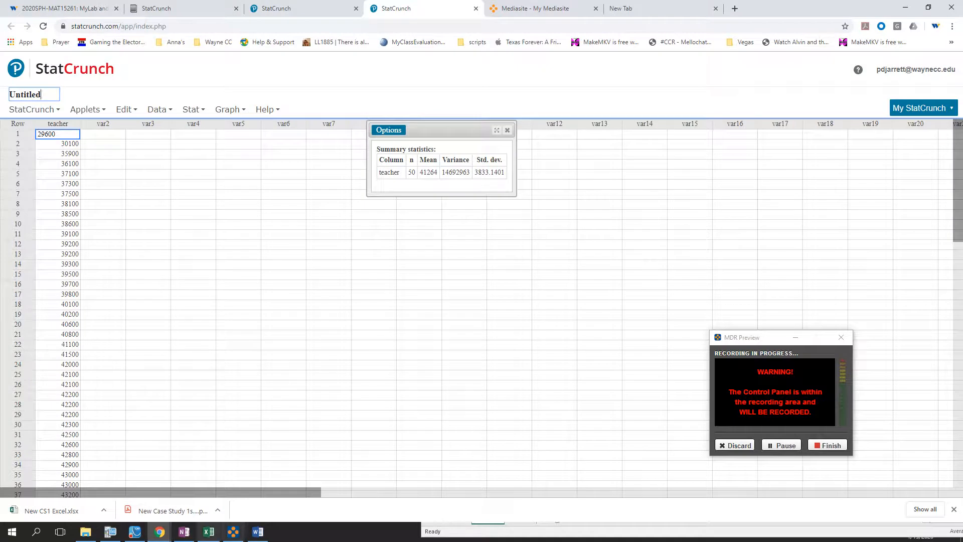
pyautogui.click(184, 532)
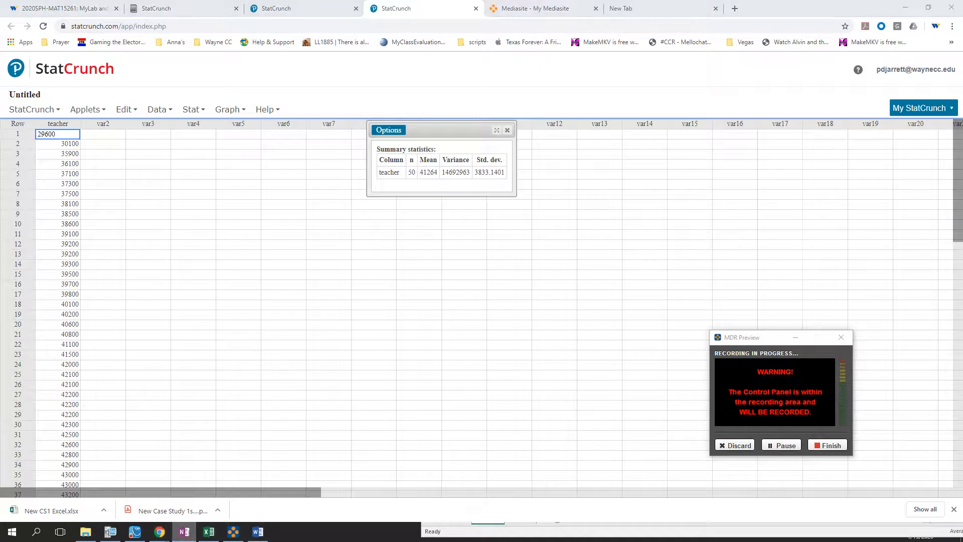
pyautogui.click(135, 531)
pyautogui.click(135, 532)
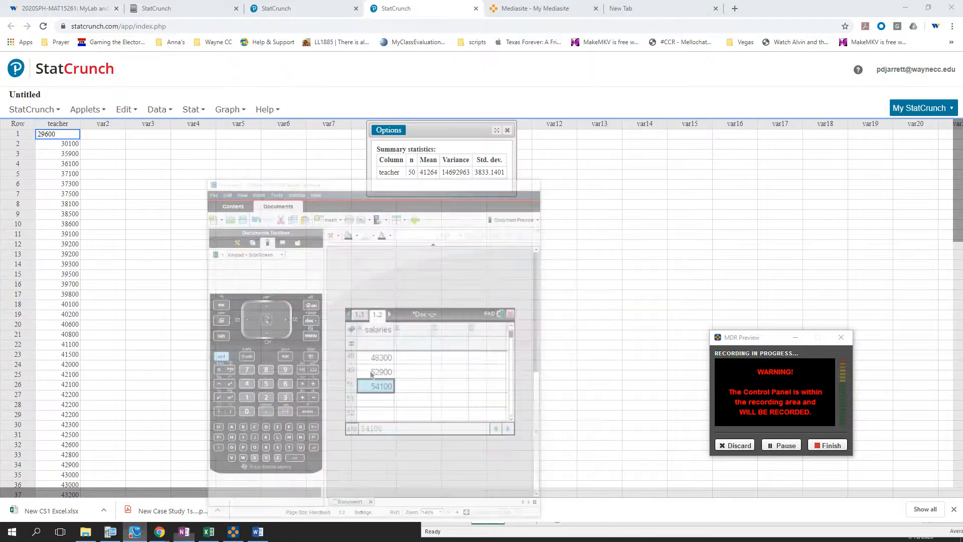
# Review the case study PDF's questions and Helpful Hint #3 on creating bins, frequency distributions and histograms.
pyautogui.moveTo(160, 532)
pyautogui.click(266, 489)
pyautogui.scroll(-7, 476, 286)
pyautogui.scroll(-15, 477, 286)
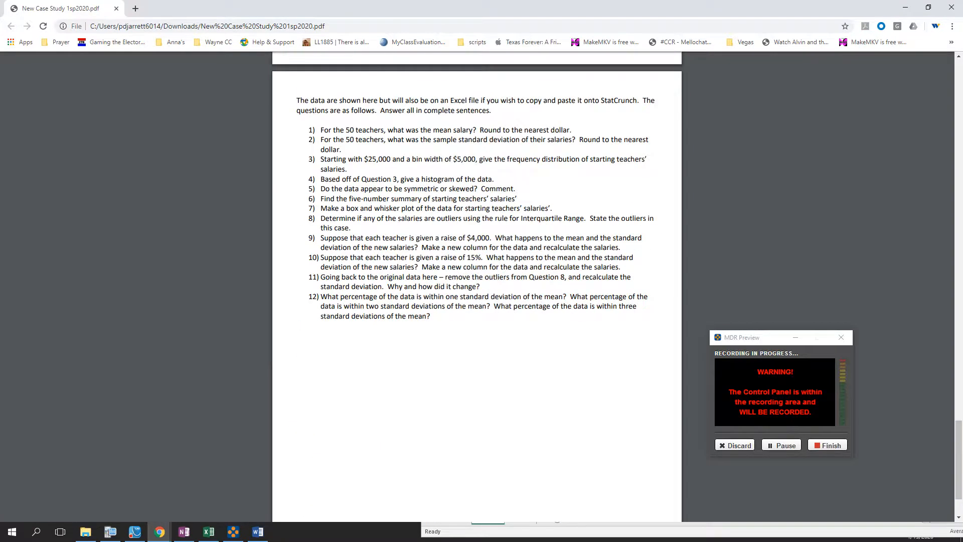
pyautogui.scroll(3, 477, 286)
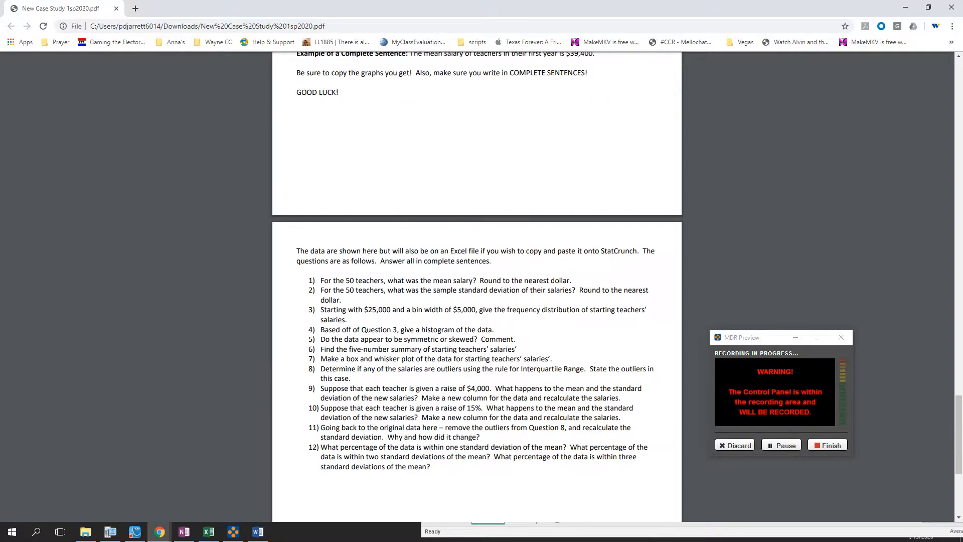
pyautogui.scroll(15, 476, 286)
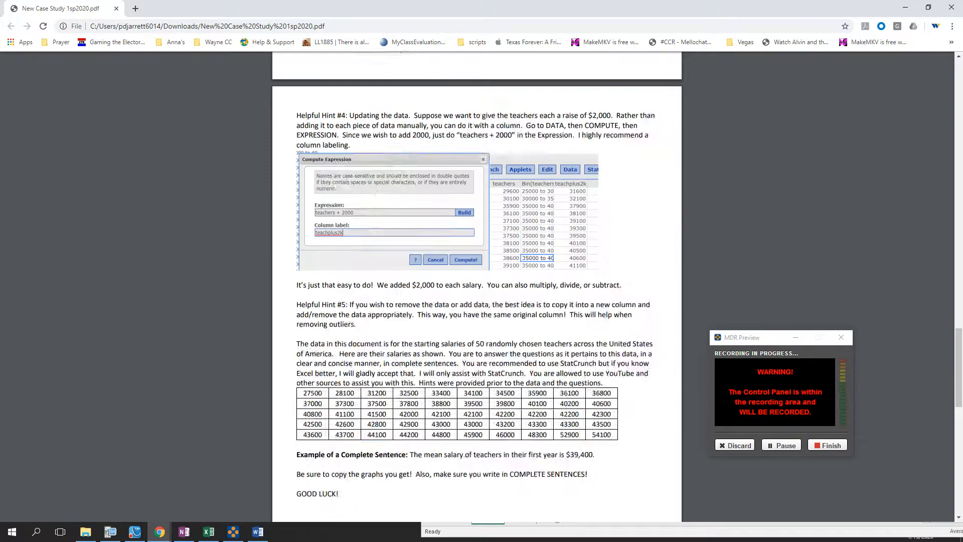
pyautogui.scroll(8, 476, 286)
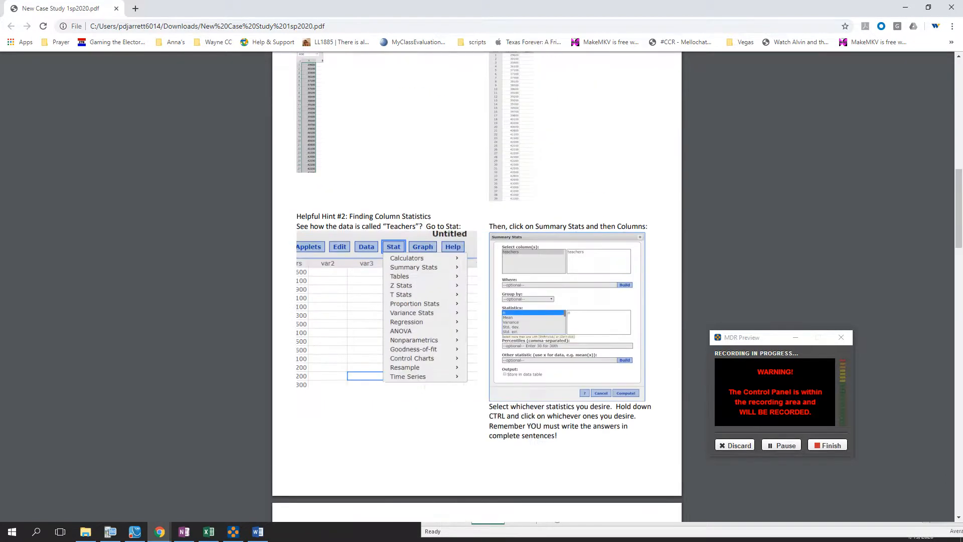
pyautogui.scroll(-7, 476, 286)
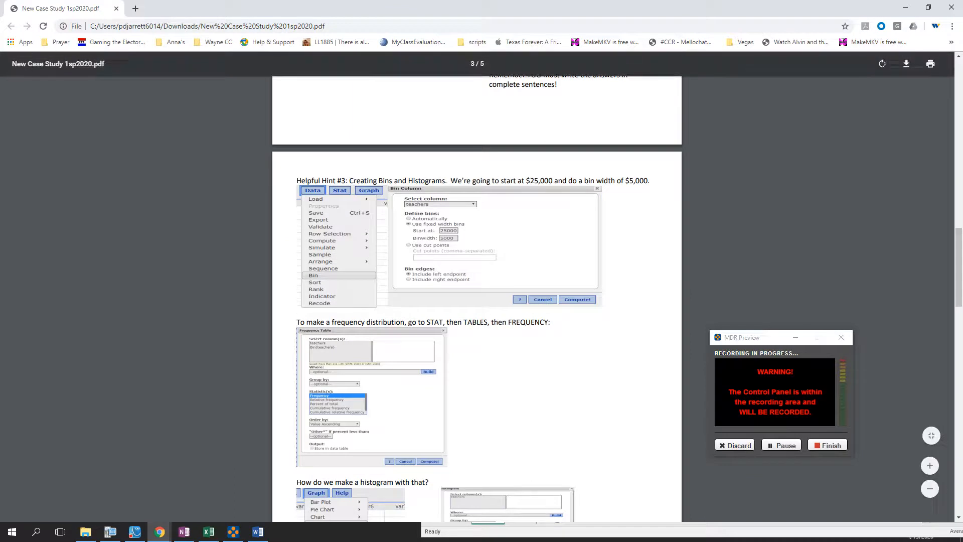
pyautogui.scroll(-2, 477, 302)
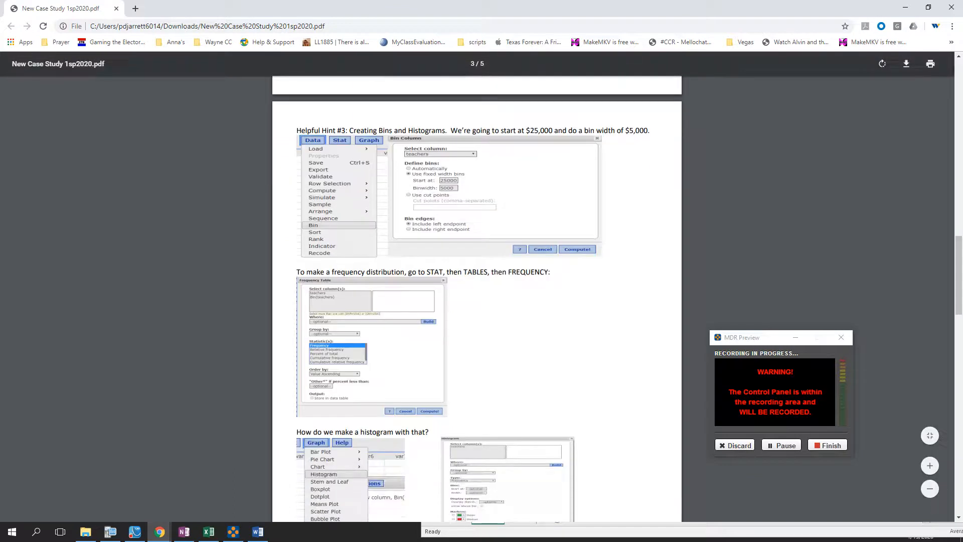
pyautogui.scroll(1, 477, 301)
# Switch to StatCrunch and close the summary statistics results window.
pyautogui.click(159, 532)
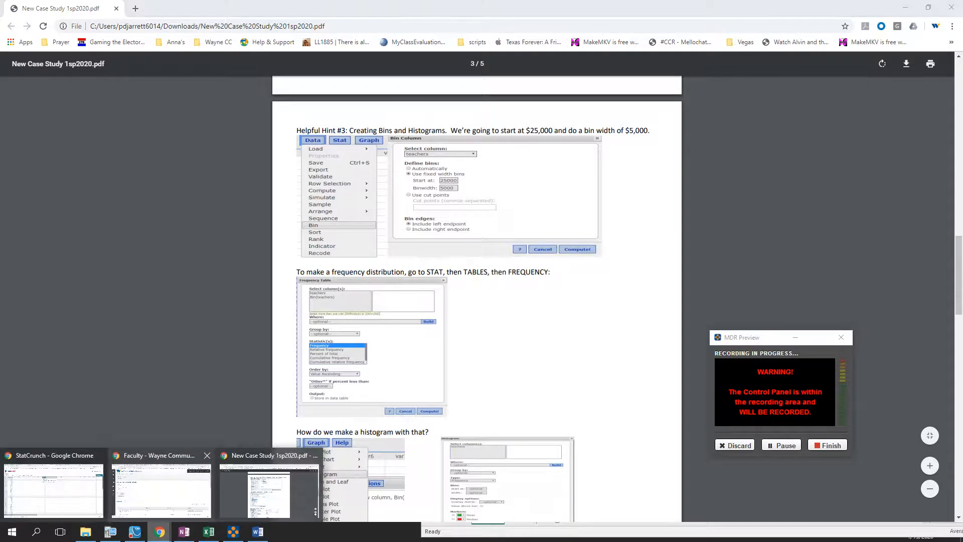
pyautogui.click(53, 489)
pyautogui.click(159, 110)
pyautogui.click(159, 109)
pyautogui.click(160, 109)
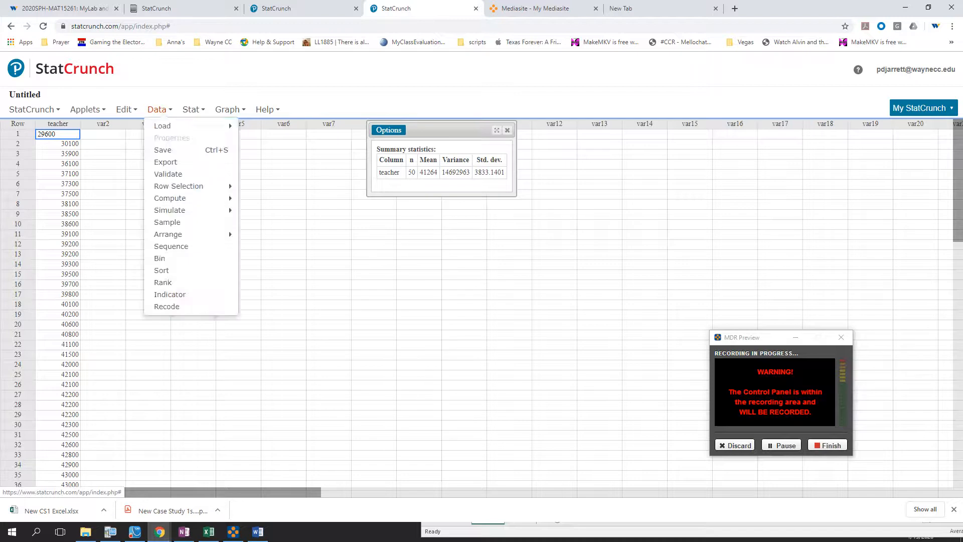
pyautogui.click(160, 109)
pyautogui.click(159, 110)
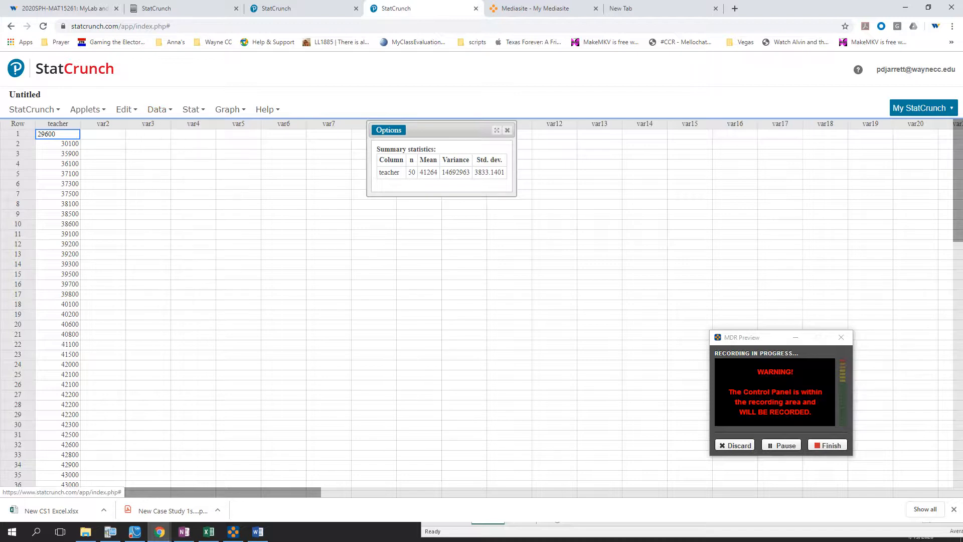
pyautogui.click(508, 130)
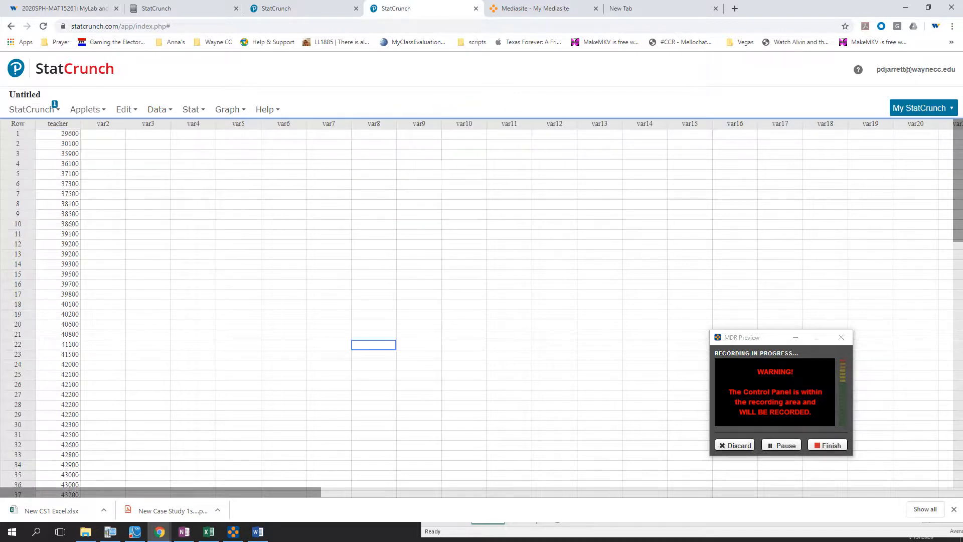
# Open the Bin Column dialog and choose teacher as the column to bin.
pyautogui.click(781, 445)
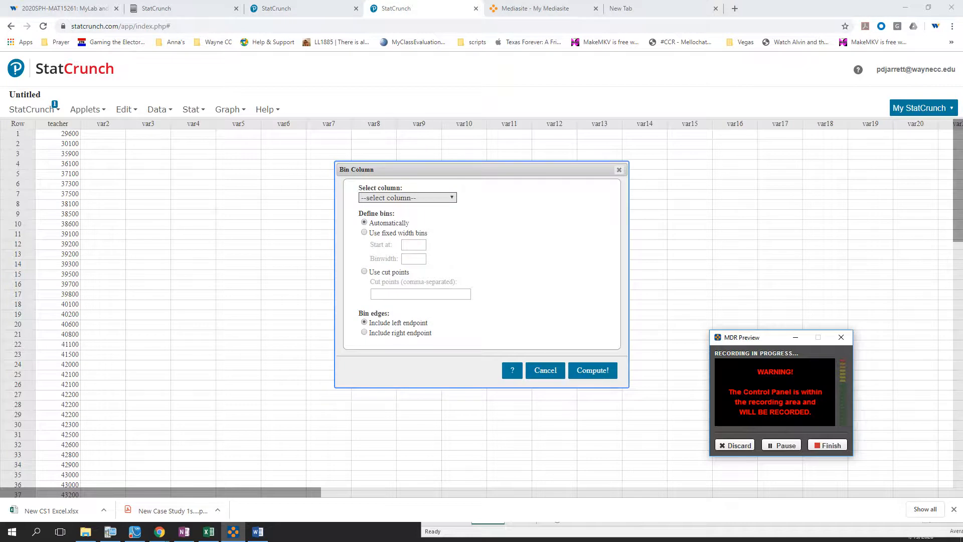
pyautogui.click(408, 197)
pyautogui.click(382, 211)
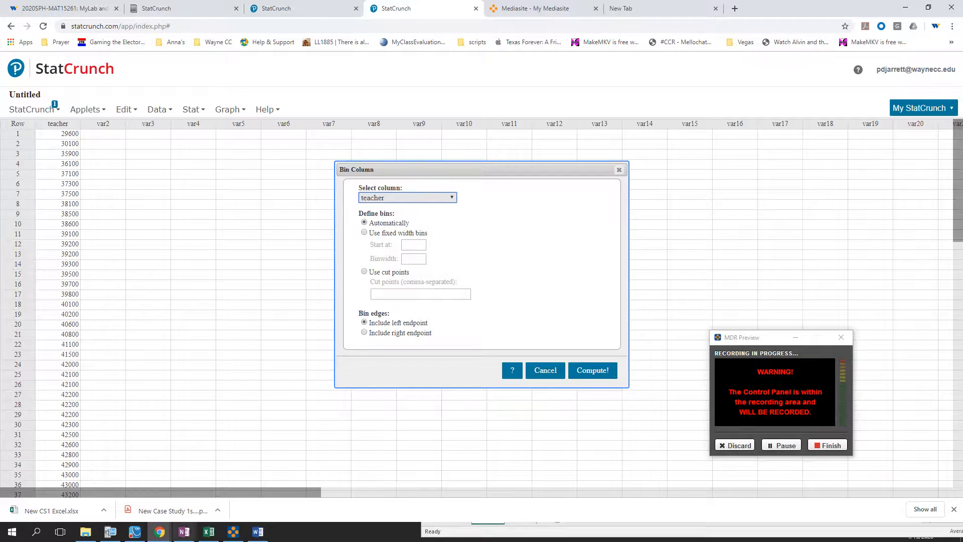
# Move the New Case Study 1sp2020.pdf tab into the StatCrunch browser window and close the Mediasite tab.
pyautogui.moveTo(159, 531)
pyautogui.click(269, 484)
pyautogui.moveTo(50, 9); pyautogui.dragTo(617, 8)
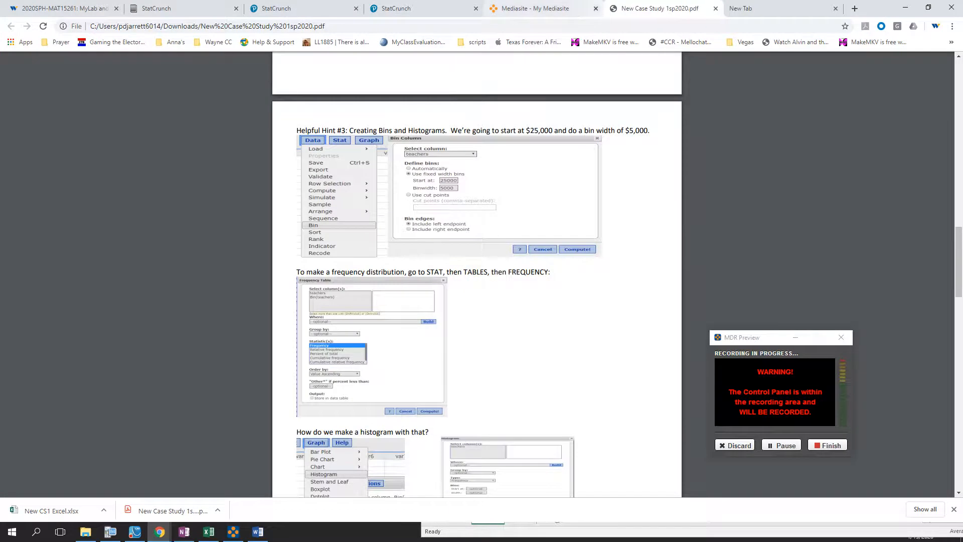
pyautogui.click(596, 8)
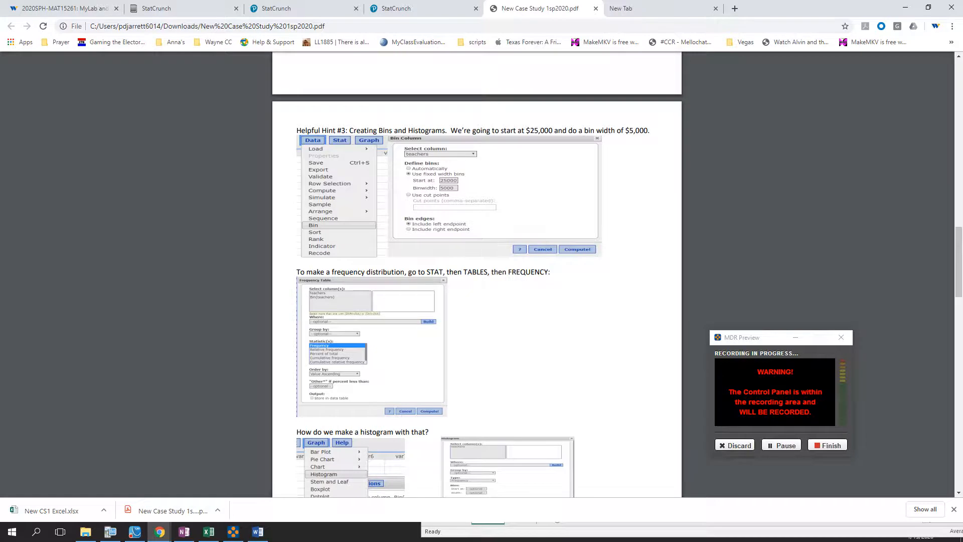
pyautogui.click(257, 531)
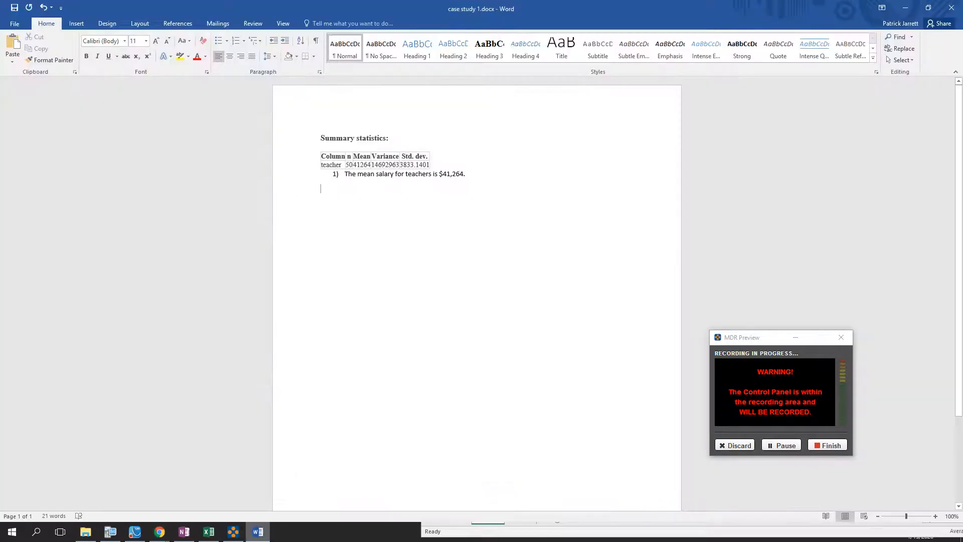
pyautogui.click(258, 532)
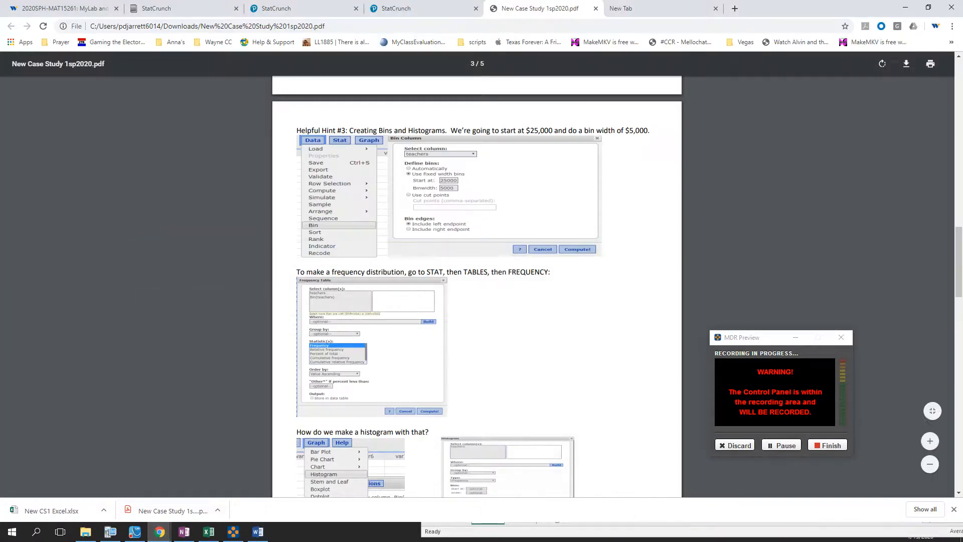
# In StatCrunch, set fixed width bins starting at 25000 with a binwidth of 5000, and check them against Helpful Hint #3 in the PDF.
pyautogui.click(396, 8)
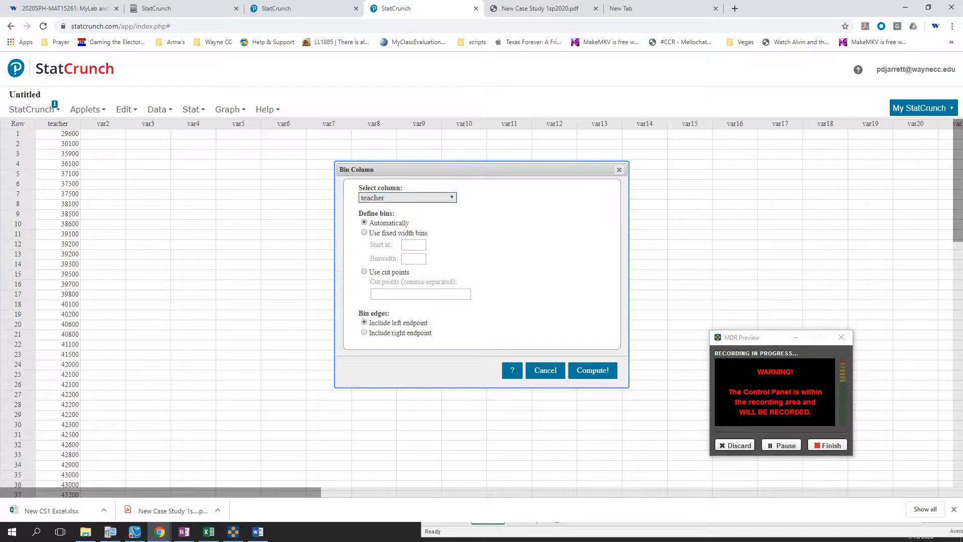
pyautogui.click(364, 232)
pyautogui.click(413, 245)
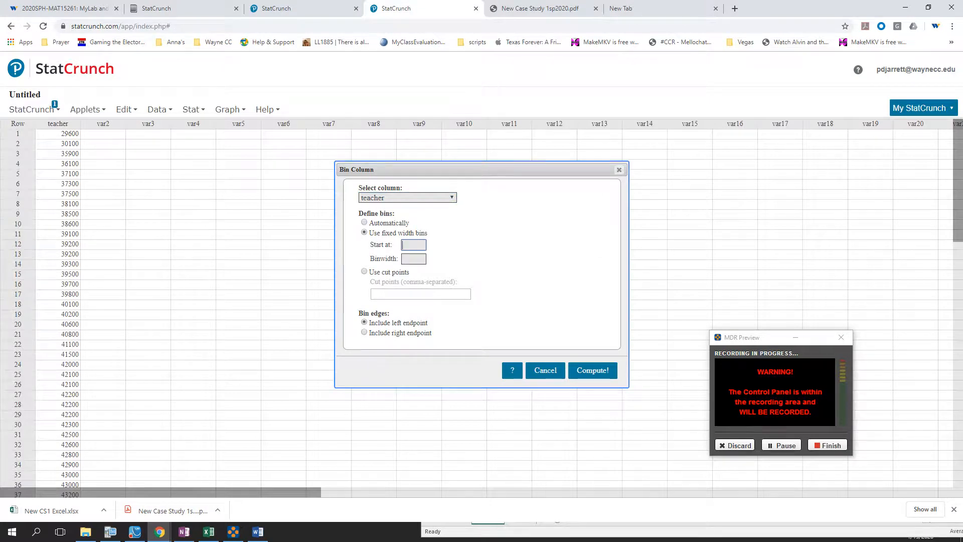
pyautogui.write('25000')
pyautogui.click(413, 259)
pyautogui.write('5000')
pyautogui.click(537, 8)
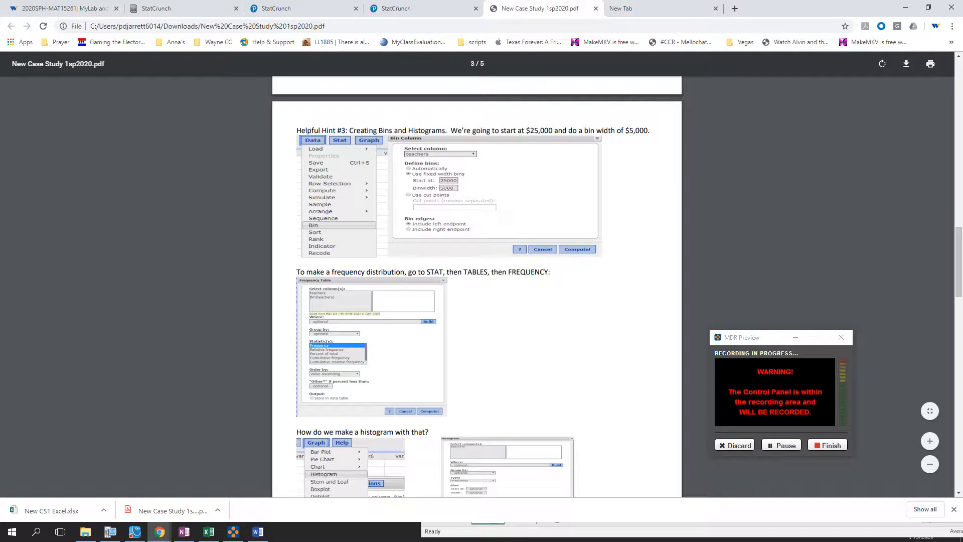
# Return to StatCrunch, compute the fixed width bins for the teacher column, and look over the new bin column.
pyautogui.click(321, 8)
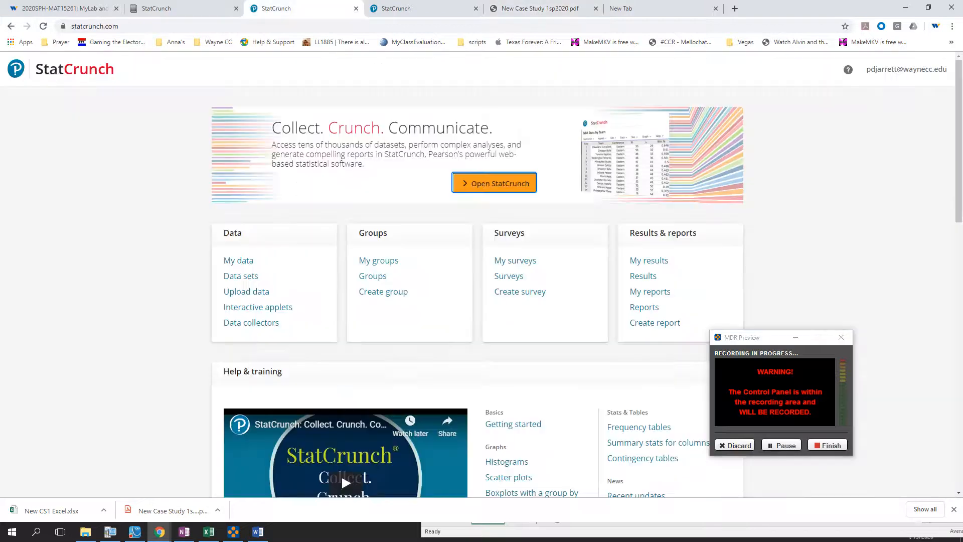
pyautogui.click(401, 8)
pyautogui.click(592, 370)
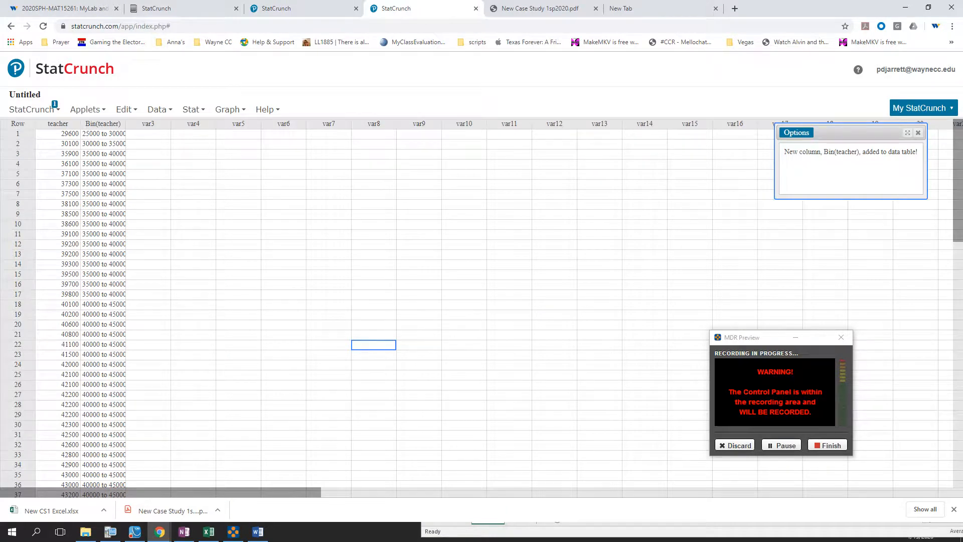
pyautogui.scroll(-5, 476, 301)
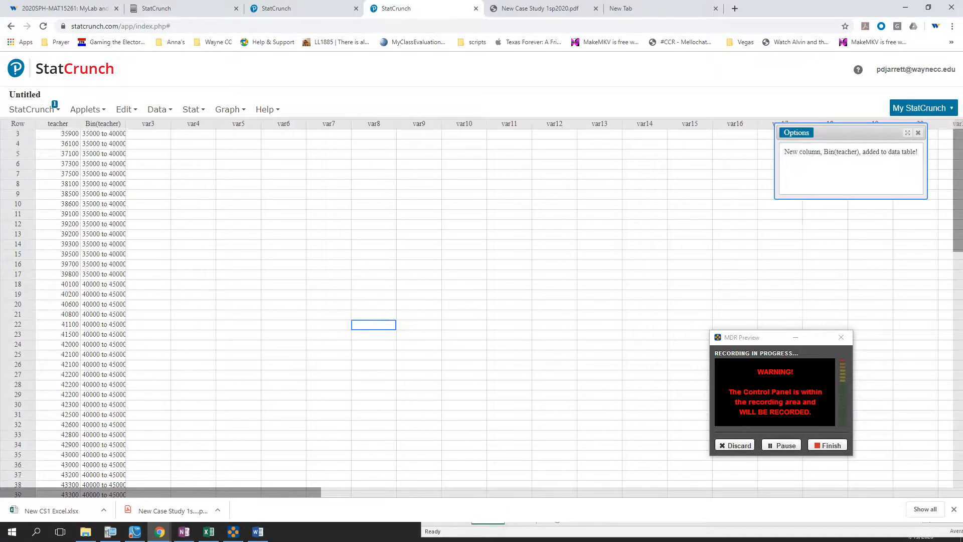
pyautogui.scroll(-1, 477, 301)
pyautogui.scroll(6, 476, 301)
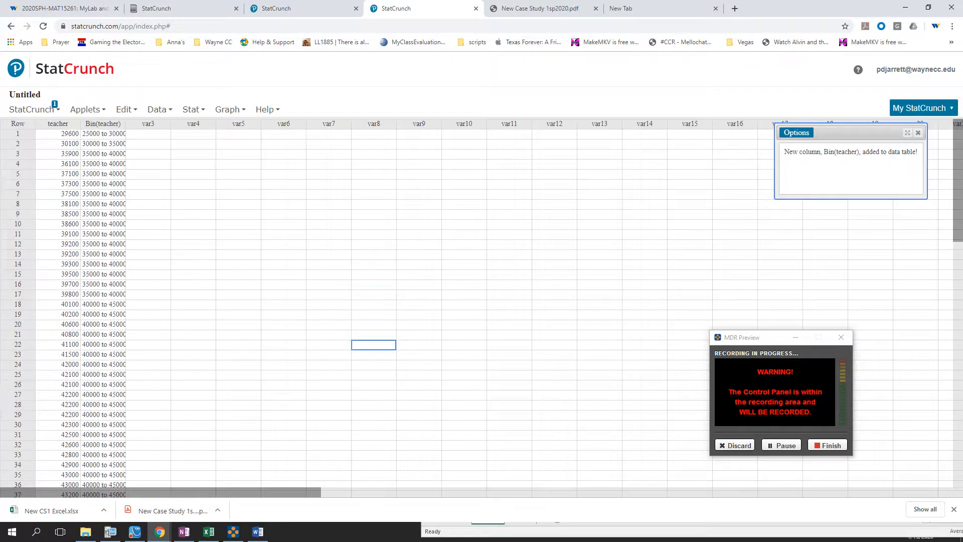
pyautogui.click(534, 9)
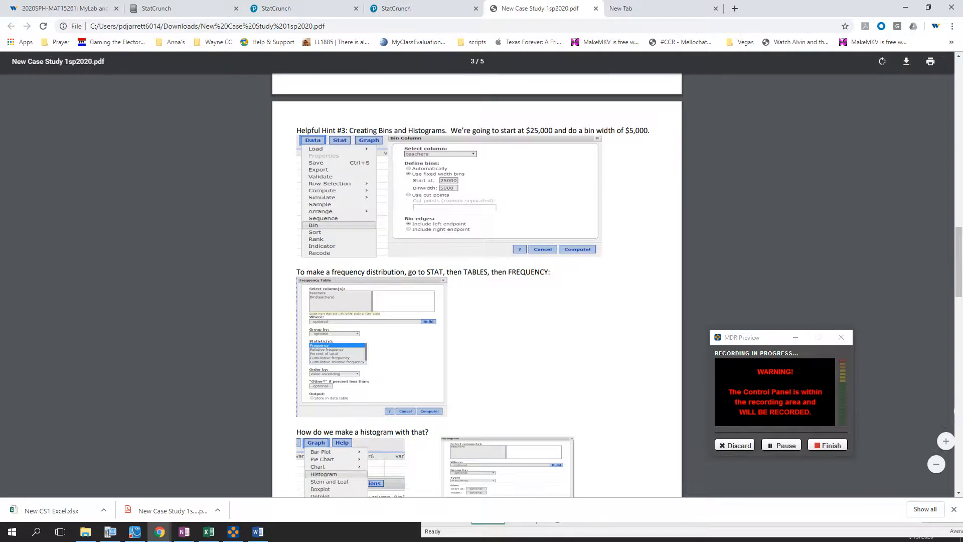
pyautogui.scroll(-4, 477, 286)
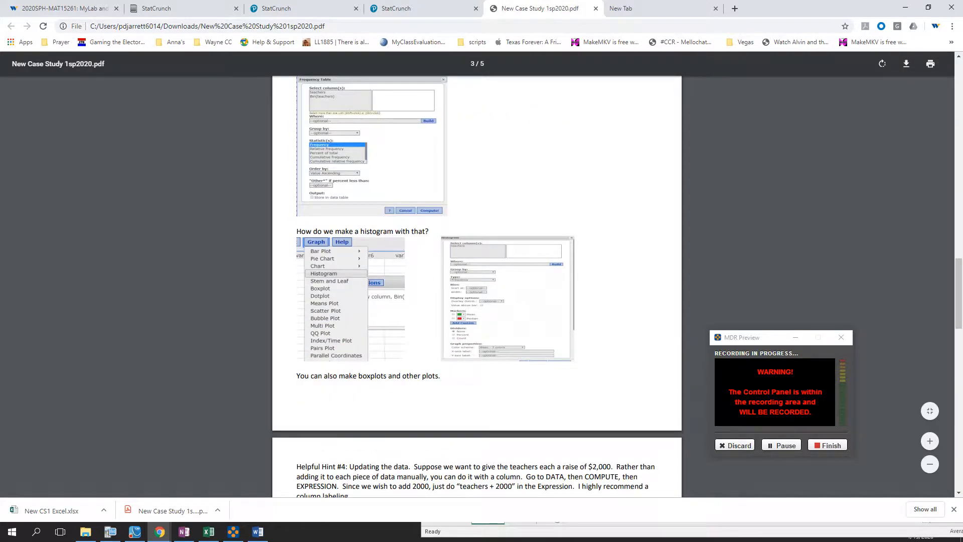
pyautogui.click(301, 8)
pyautogui.click(406, 9)
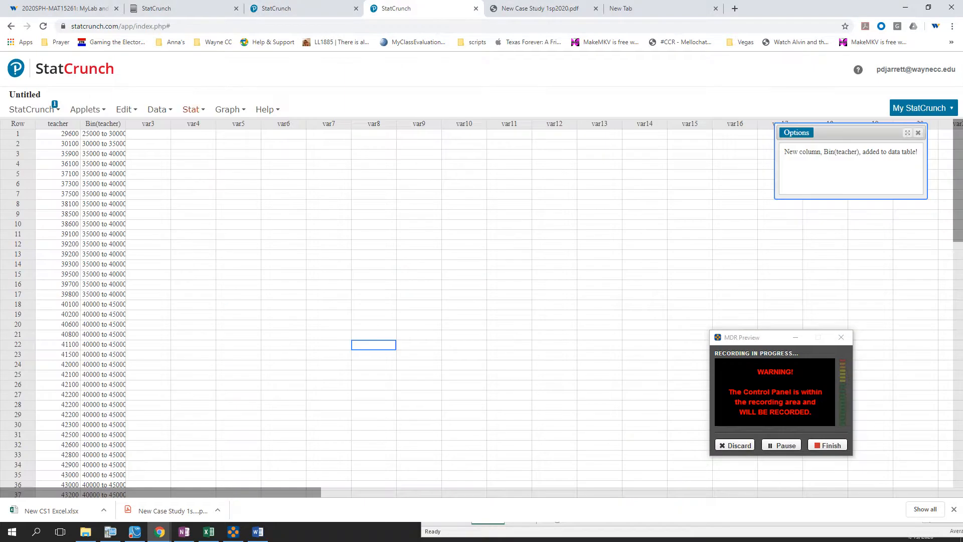
pyautogui.click(231, 109)
pyautogui.click(238, 161)
pyautogui.click(781, 445)
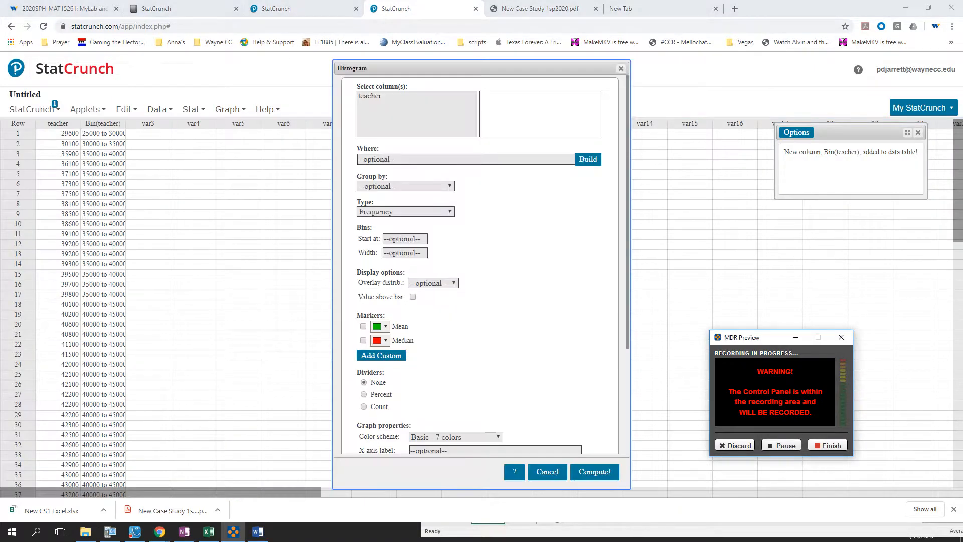
pyautogui.click(540, 9)
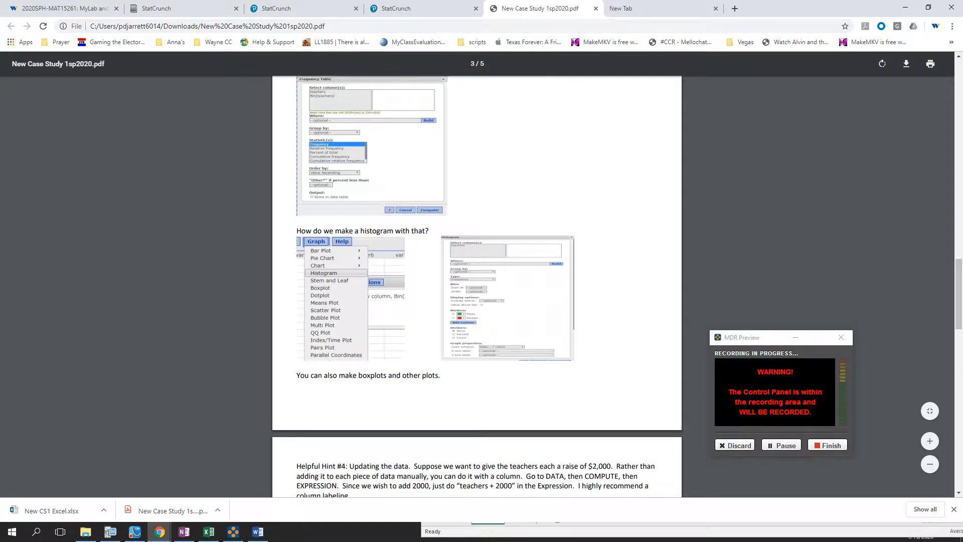
pyautogui.scroll(-2, 477, 286)
pyautogui.scroll(1, 477, 286)
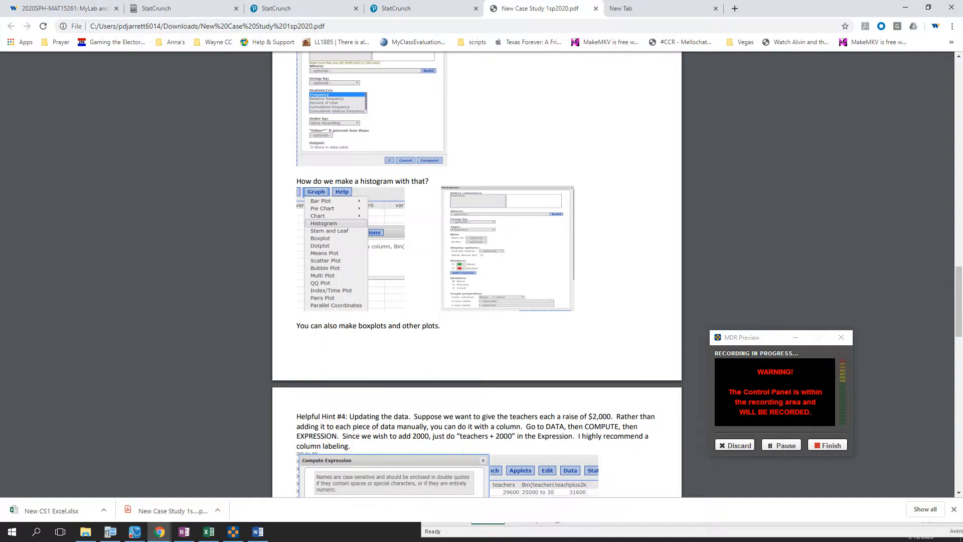
pyautogui.click(401, 9)
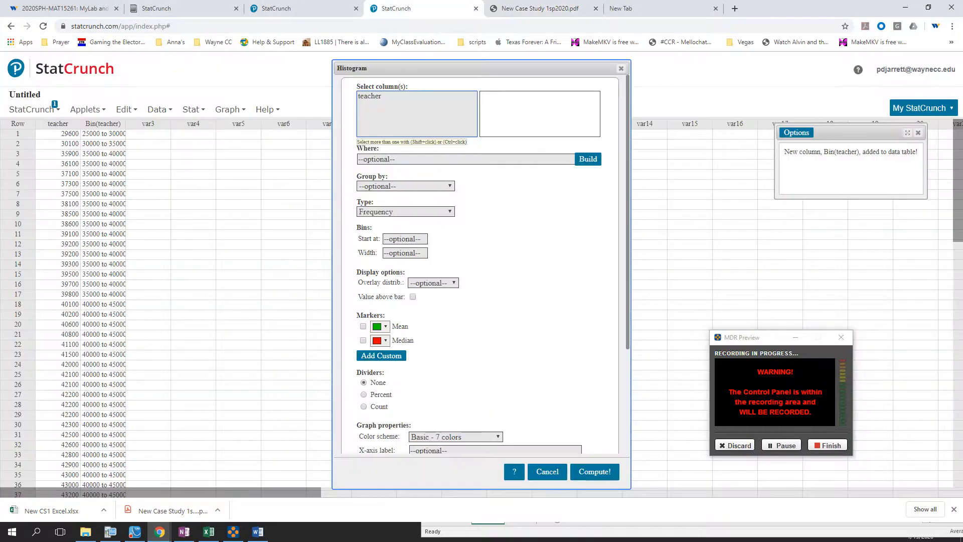
pyautogui.click(370, 97)
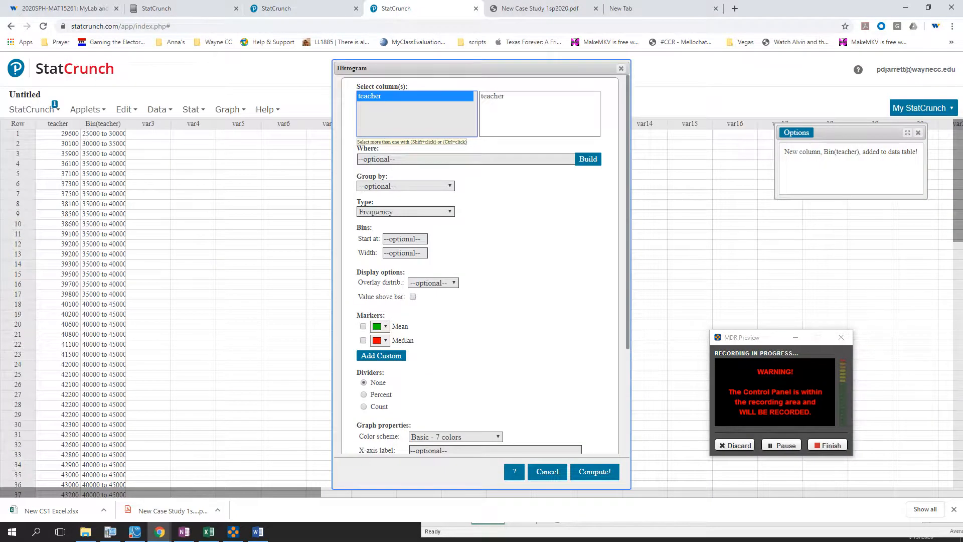
pyautogui.click(782, 445)
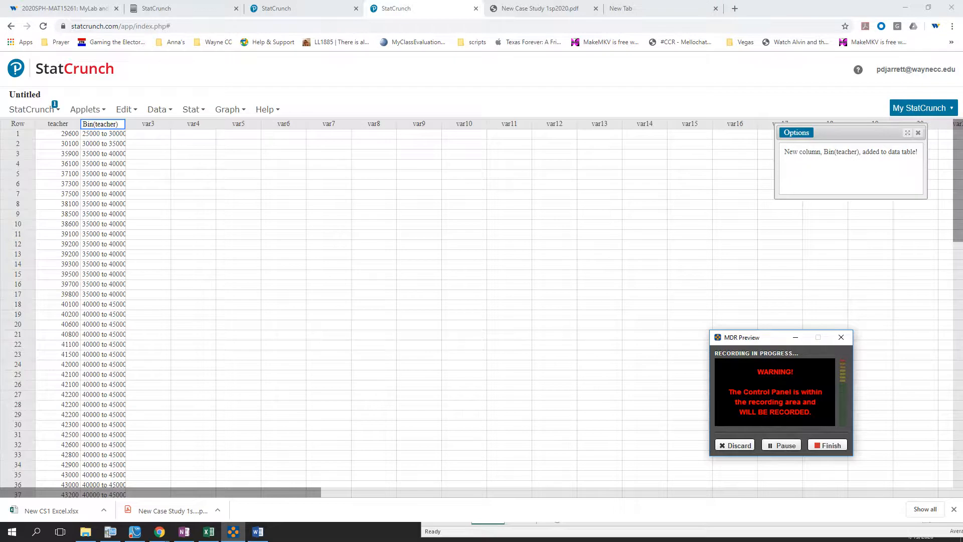
# Compute a frequency table with frequency and relative frequency for the Bin(teacher) column.
pyautogui.click(192, 110)
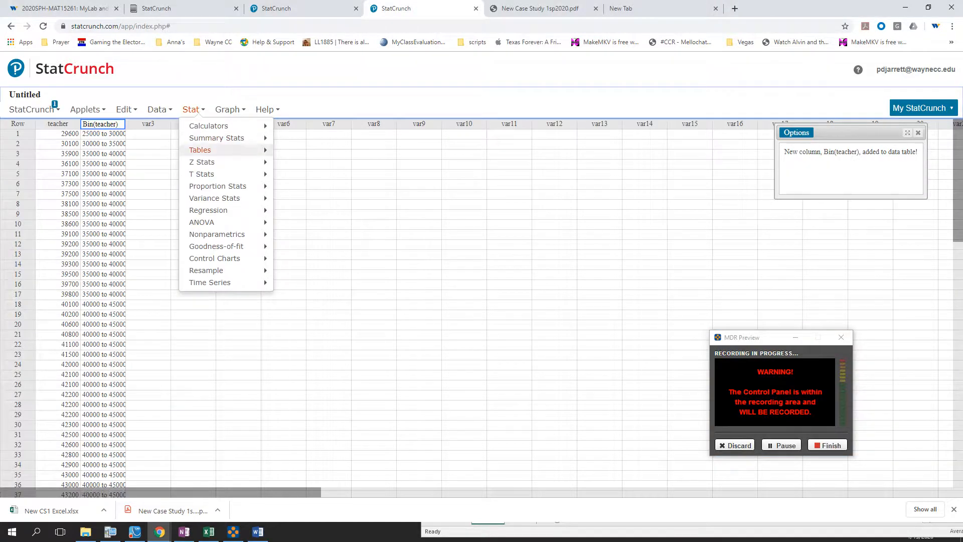
pyautogui.moveTo(200, 150)
pyautogui.click(302, 153)
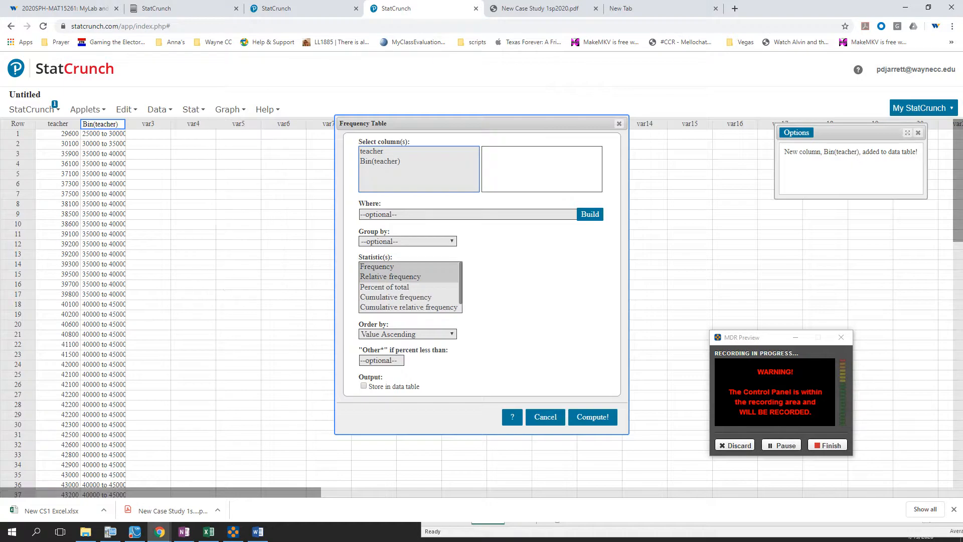
pyautogui.click(380, 162)
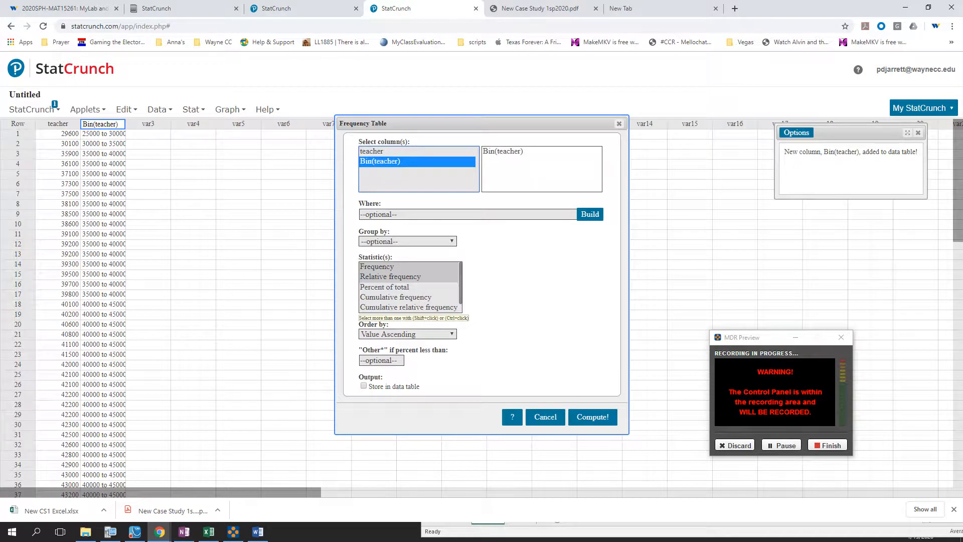
pyautogui.click(592, 417)
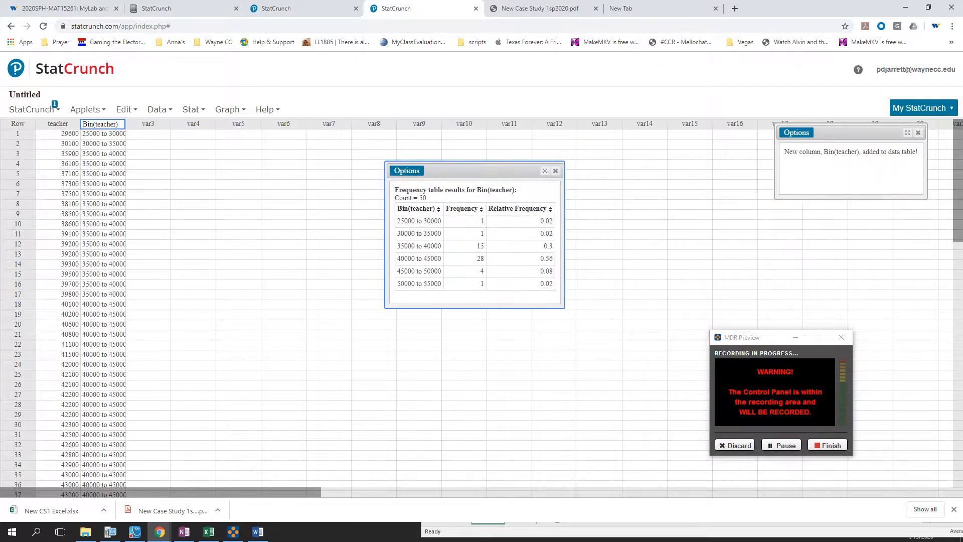
# Select and copy the entire frequency table output for Bin(teacher), including its heading.
pyautogui.click(407, 170)
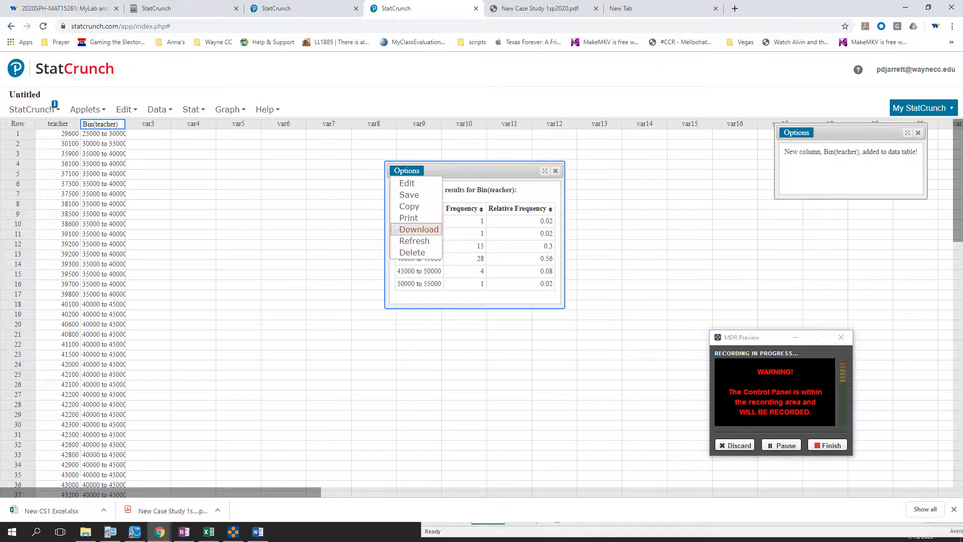
pyautogui.click(408, 206)
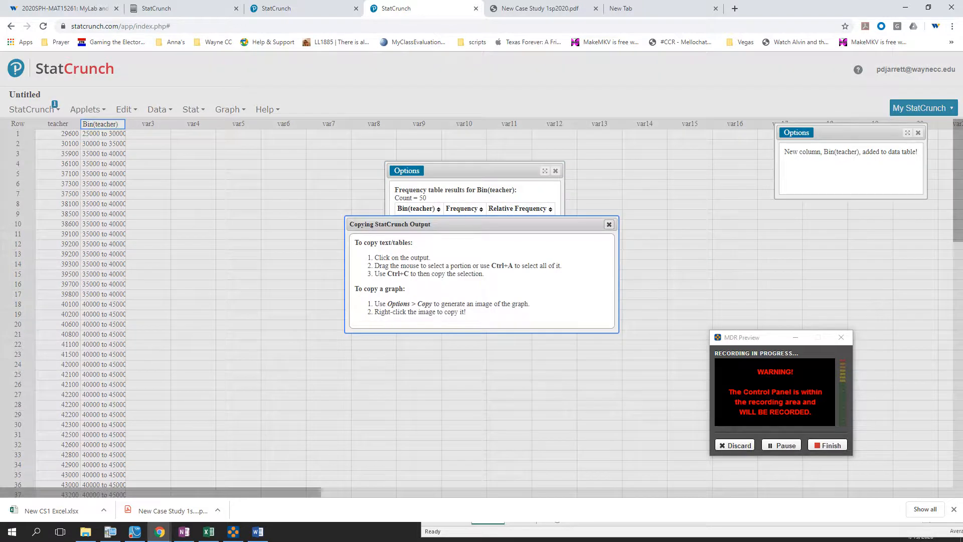
pyautogui.click(609, 224)
pyautogui.moveTo(394, 190); pyautogui.dragTo(484, 259)
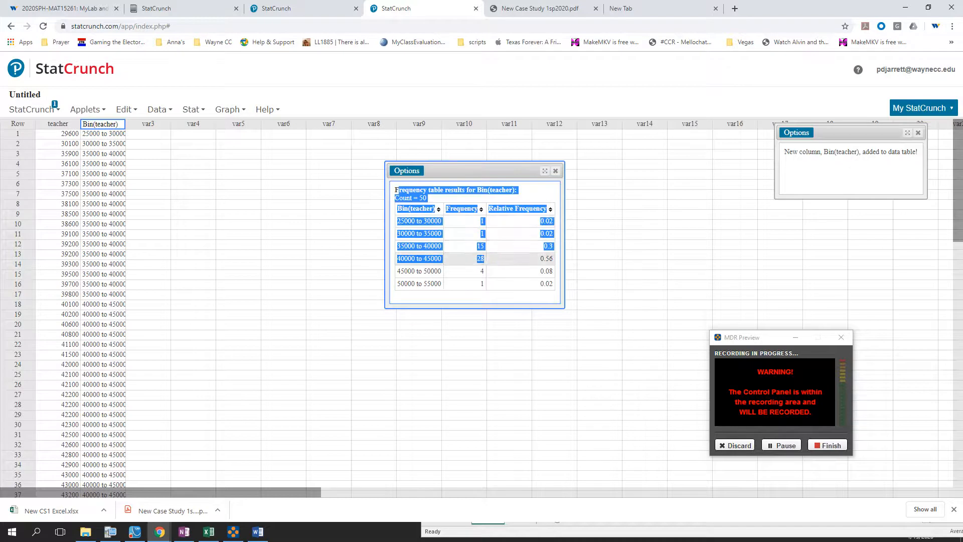
pyautogui.click(395, 189)
pyautogui.moveTo(395, 189); pyautogui.dragTo(554, 284)
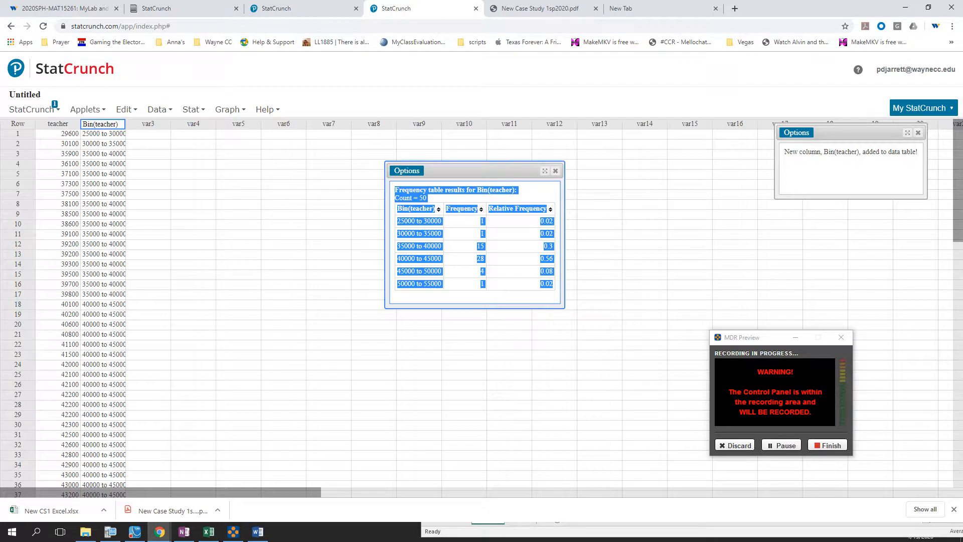
# Check the case study questions in the New Case Study 1sp2020.pdf to see which one asks for the frequency distribution.
pyautogui.click(258, 531)
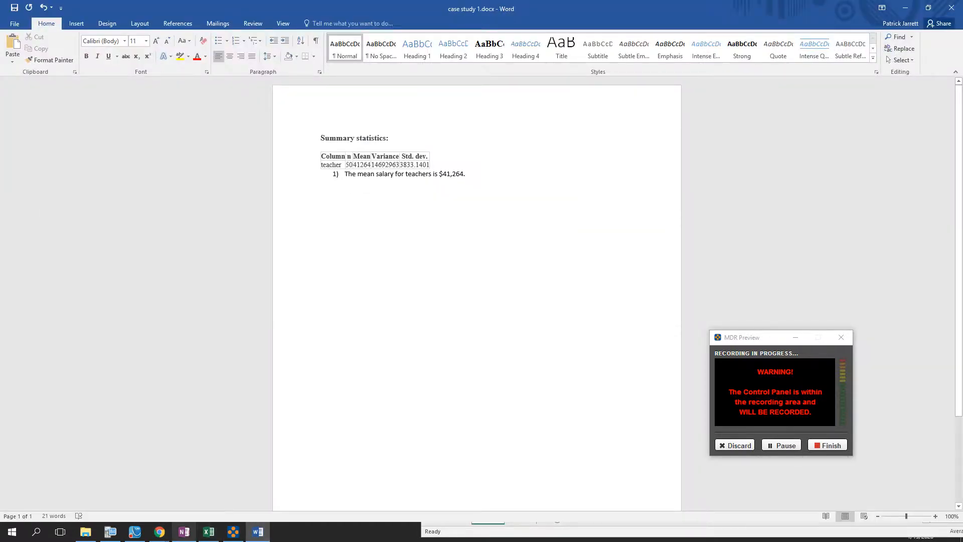
pyautogui.click(160, 532)
pyautogui.click(108, 489)
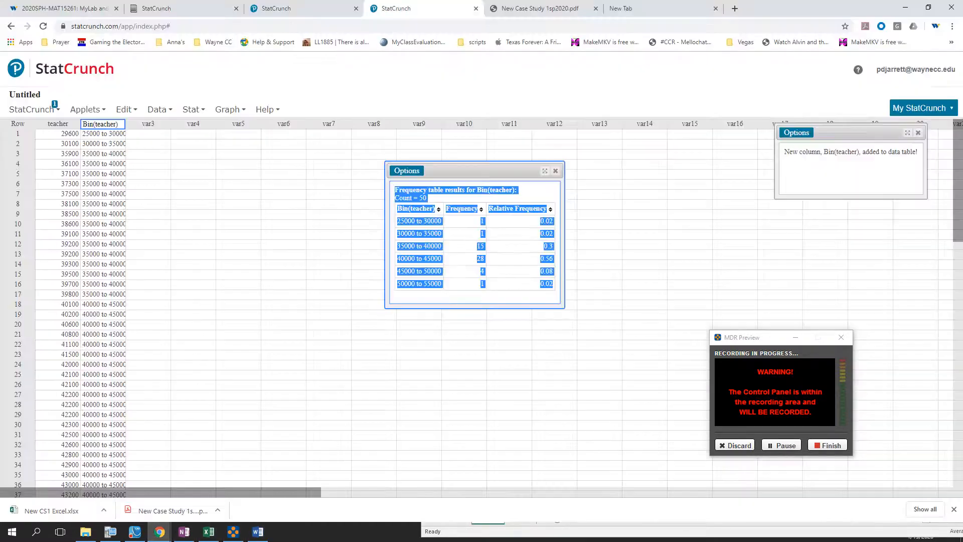
pyautogui.click(557, 9)
pyautogui.scroll(-8, 476, 276)
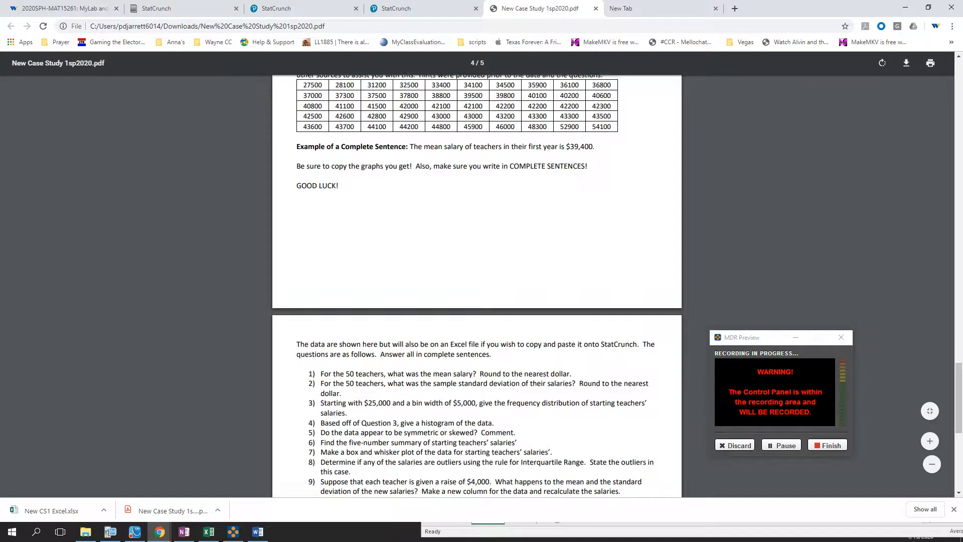
pyautogui.click(402, 9)
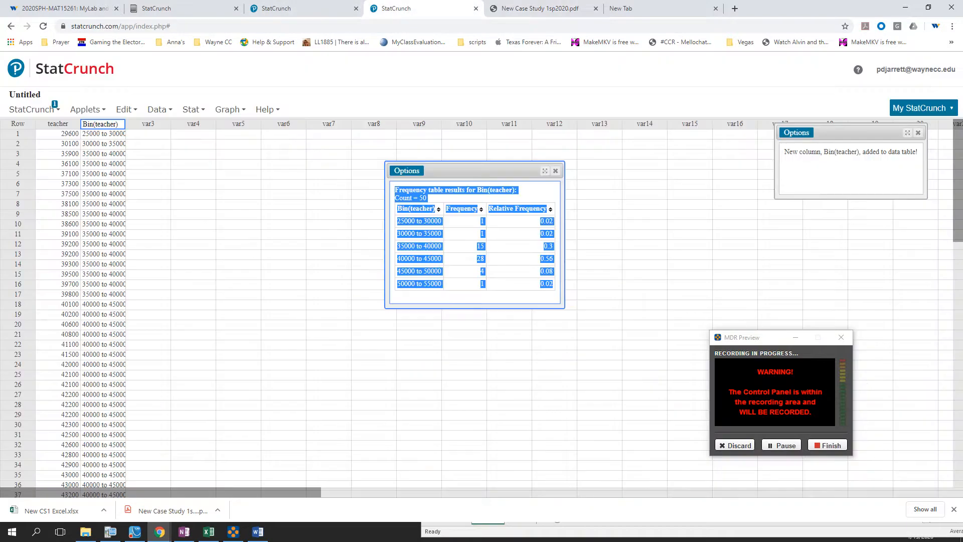
# Switch to Word and paste the copied frequency table below the mean salary answer in case study 1.docx.
pyautogui.click(258, 532)
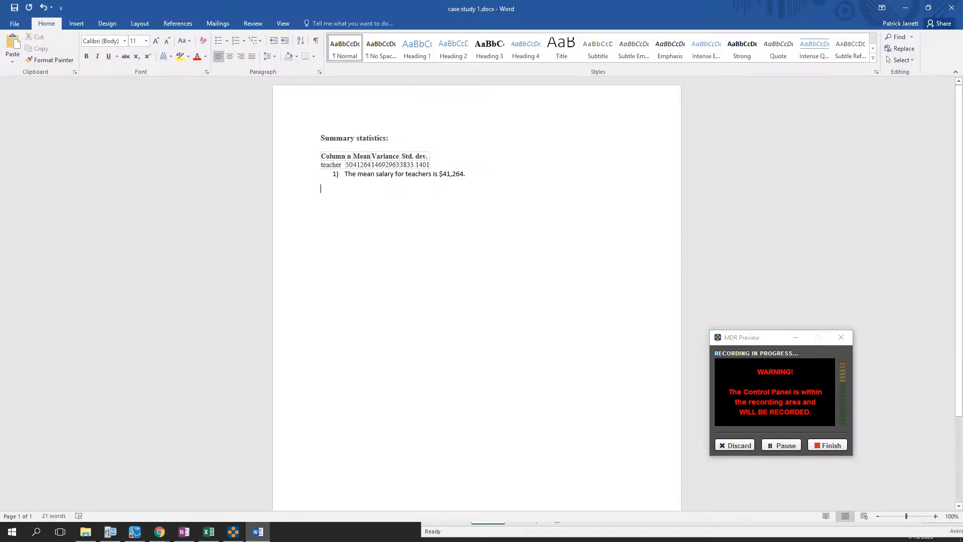
pyautogui.write('2)')
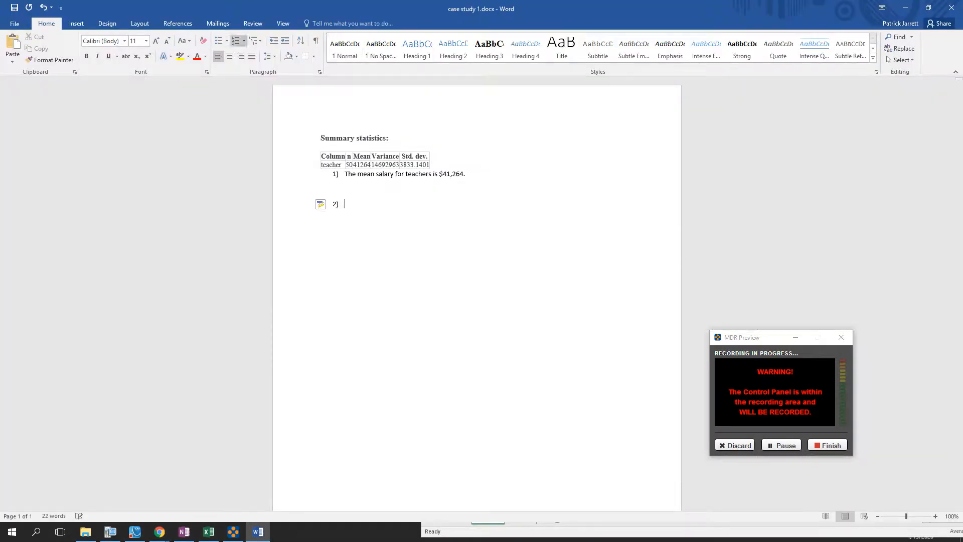
pyautogui.hotkey('ctrl', 'v')
pyautogui.press('Return')
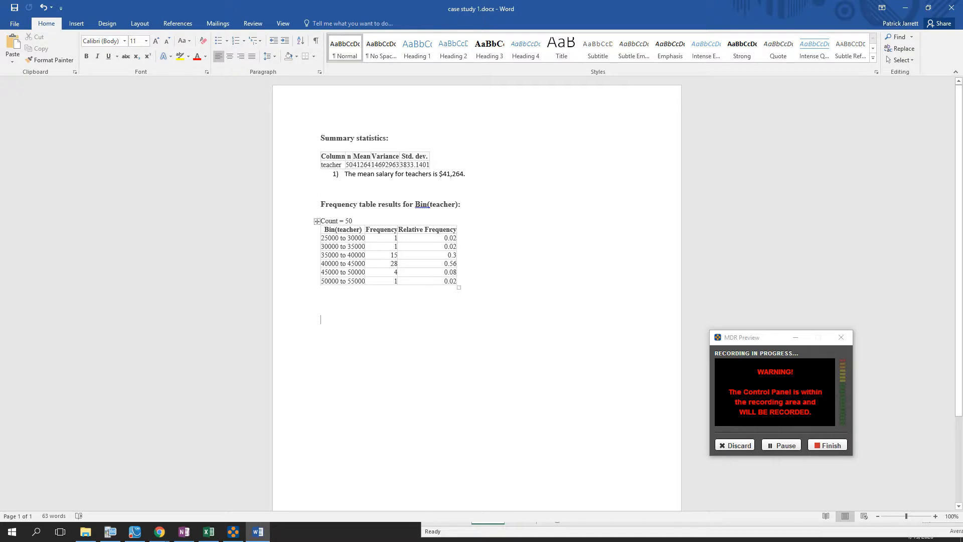
# Switch to Chrome and review the histogram instructions under Helpful Hint #3 in the case study PDF.
pyautogui.click(160, 532)
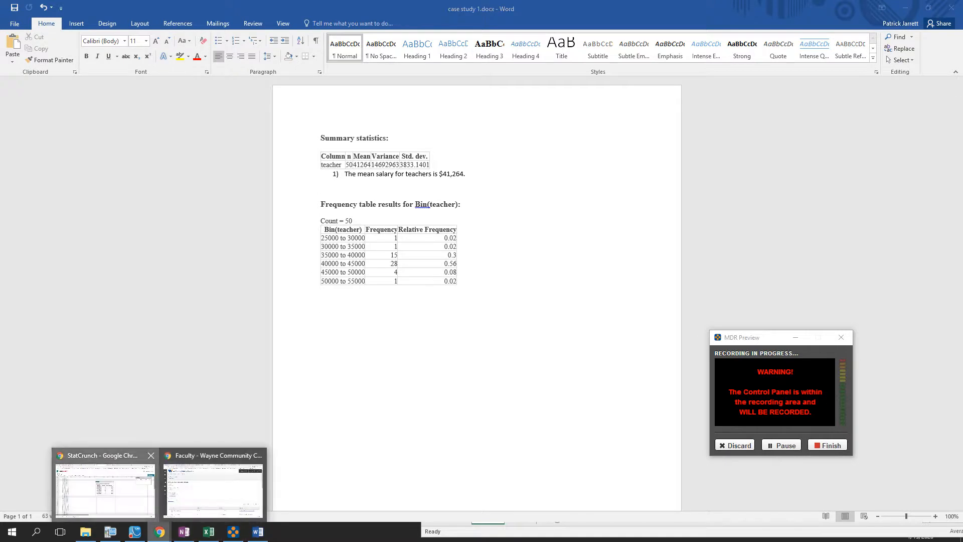
pyautogui.click(105, 489)
pyautogui.click(540, 8)
pyautogui.scroll(13, 477, 286)
pyautogui.scroll(1, 477, 286)
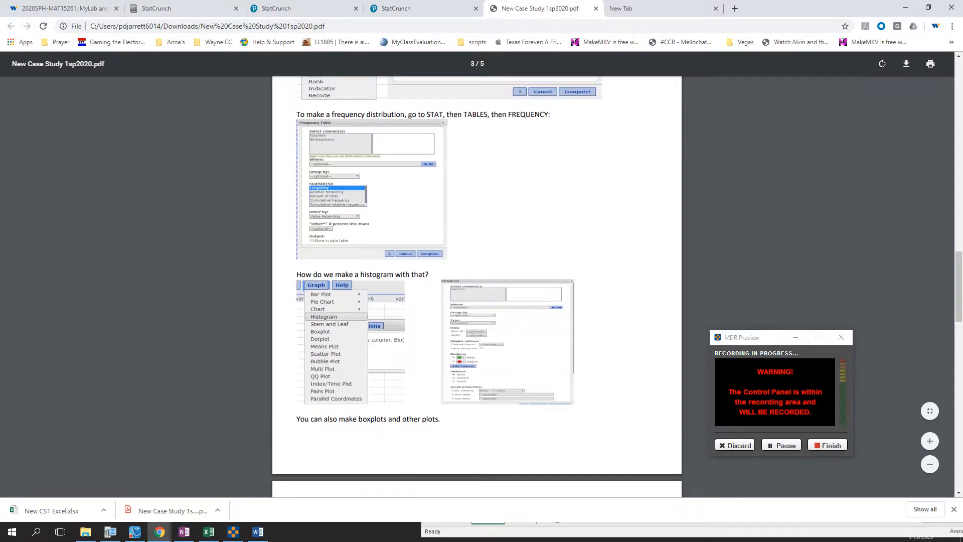
pyautogui.click(781, 445)
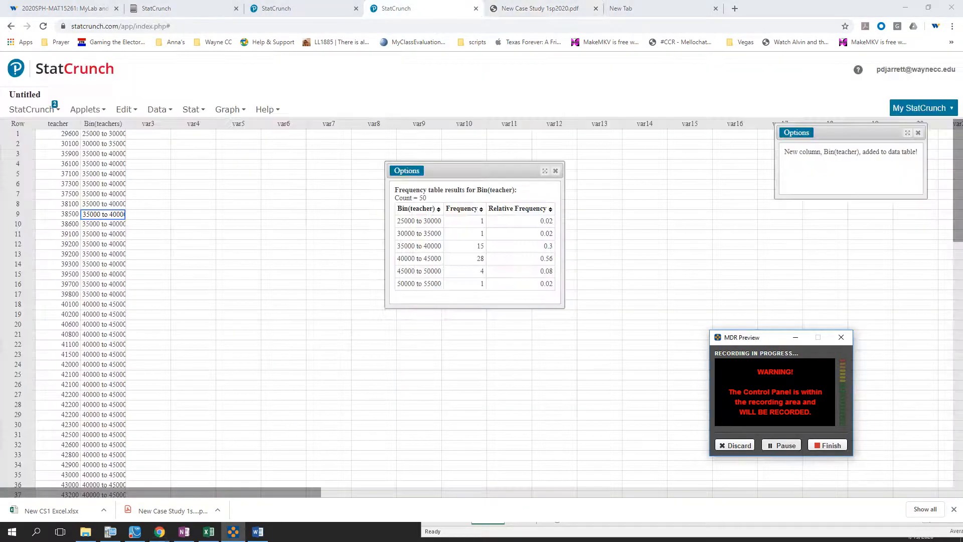
# In StatCrunch, compute a frequency histogram of the teacher column with bins starting at 25000 and a width of 5000.
pyautogui.click(228, 110)
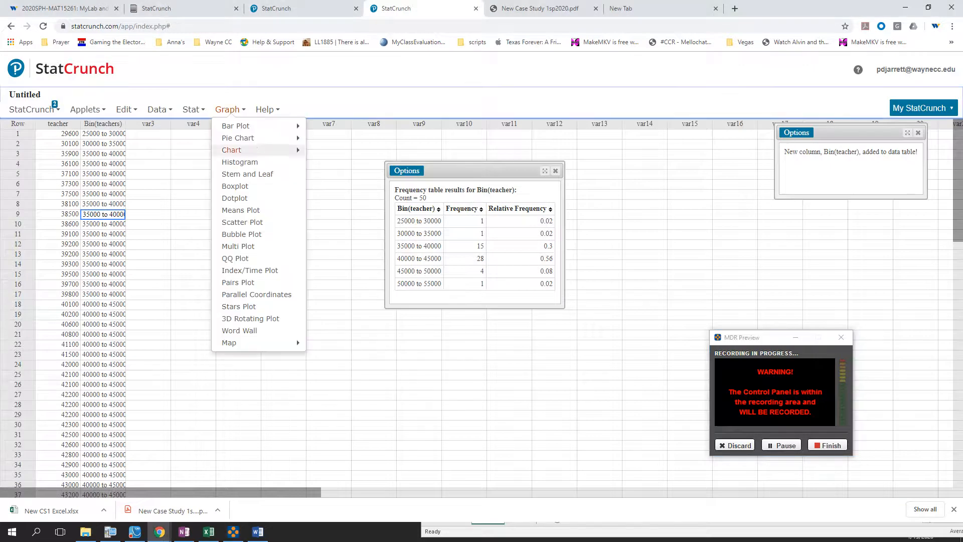
pyautogui.click(239, 162)
pyautogui.click(370, 97)
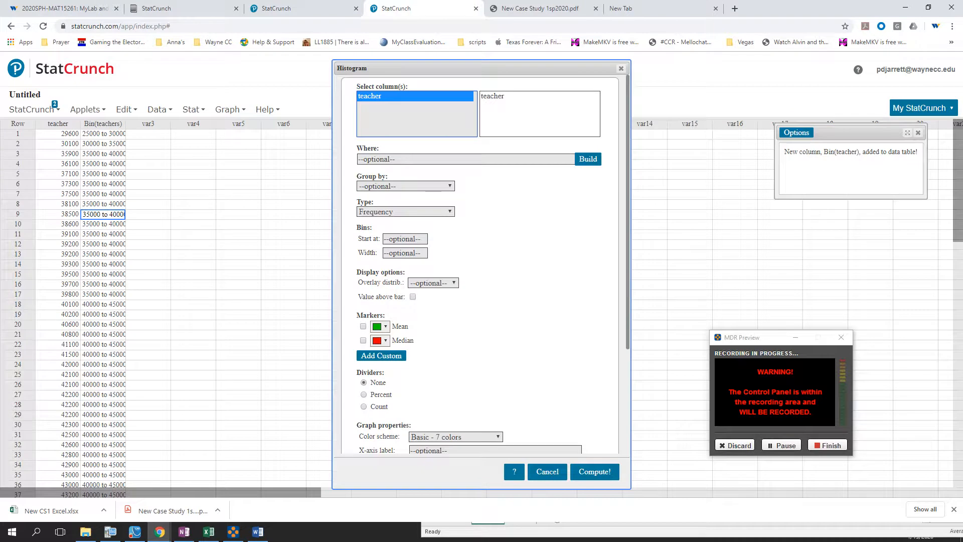
pyautogui.click(405, 239)
pyautogui.write('25000')
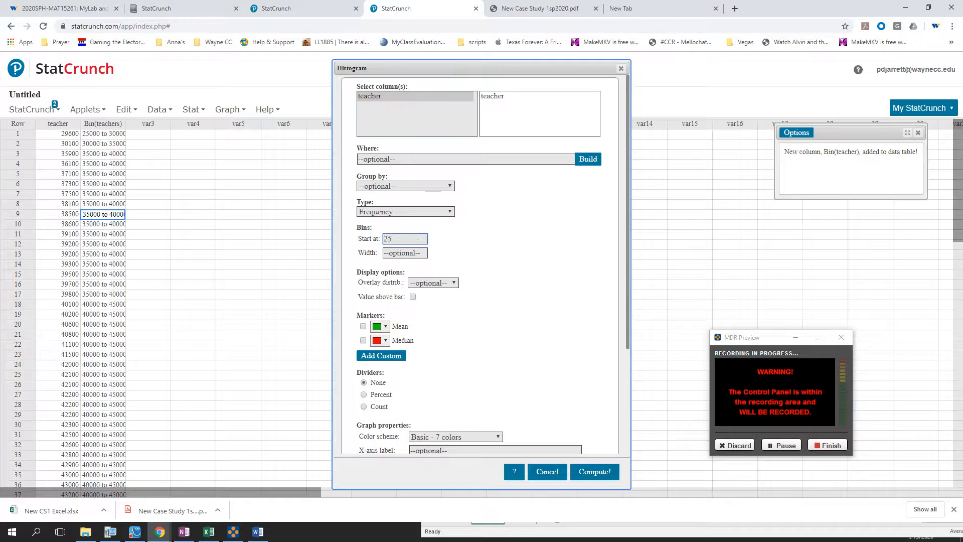
pyautogui.press('Tab')
pyautogui.write('500')
pyautogui.click(594, 471)
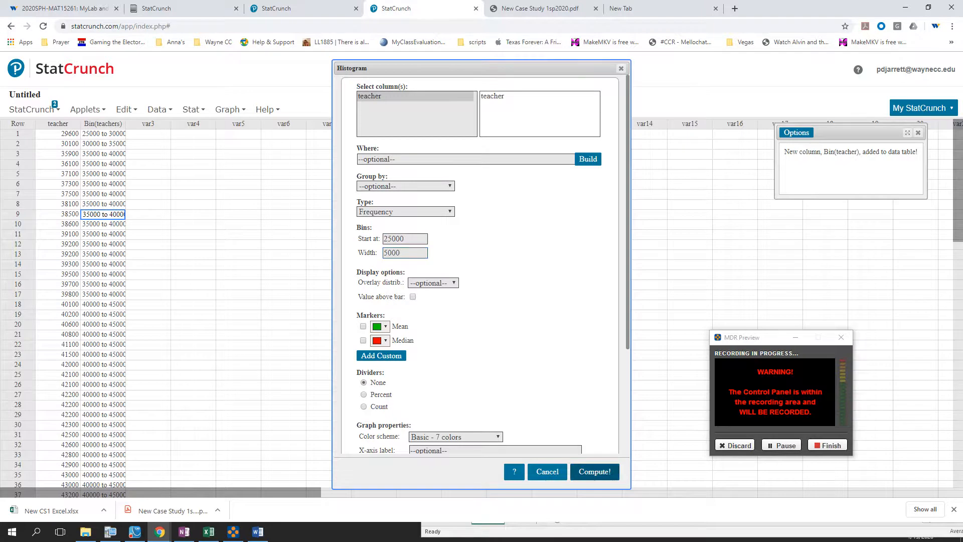
# Move the histogram over the data table and inspect which rows belong to its individual bars, clearing each row selection.
pyautogui.moveTo(703, 187); pyautogui.dragTo(400, 62)
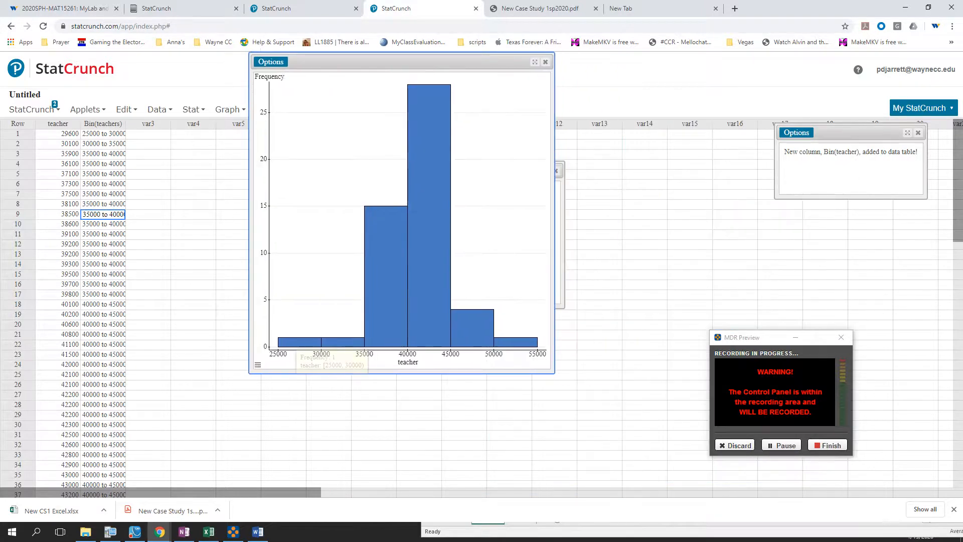
pyautogui.click(314, 342)
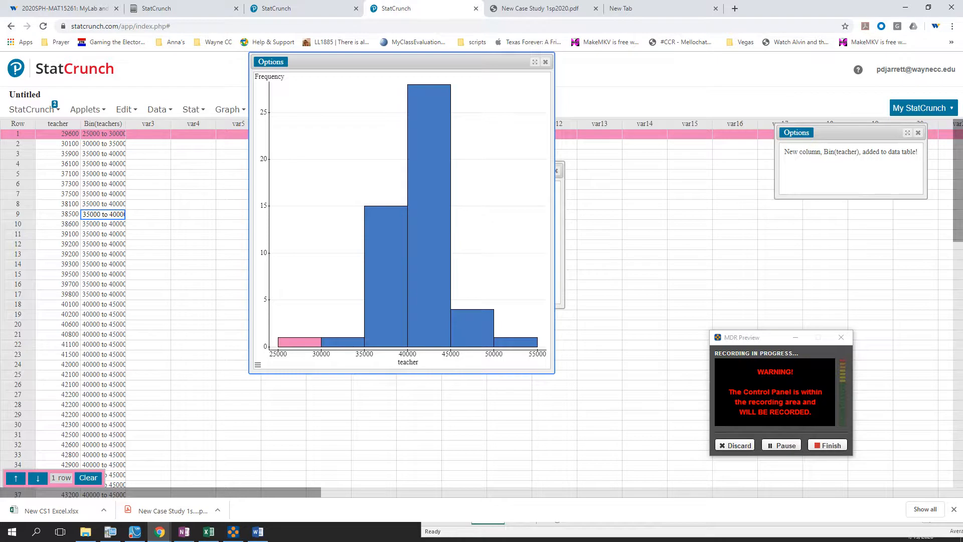
pyautogui.click(89, 478)
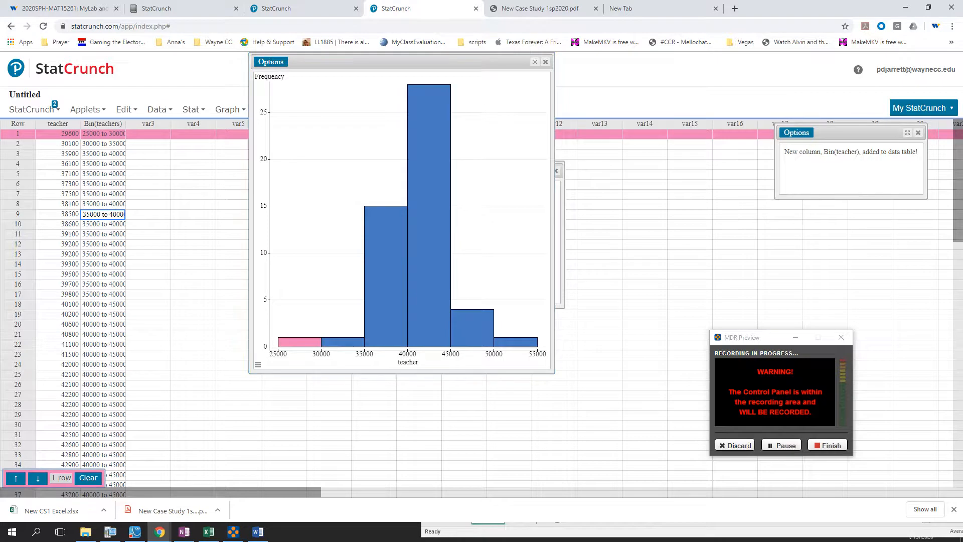
pyautogui.click(88, 478)
pyautogui.click(343, 342)
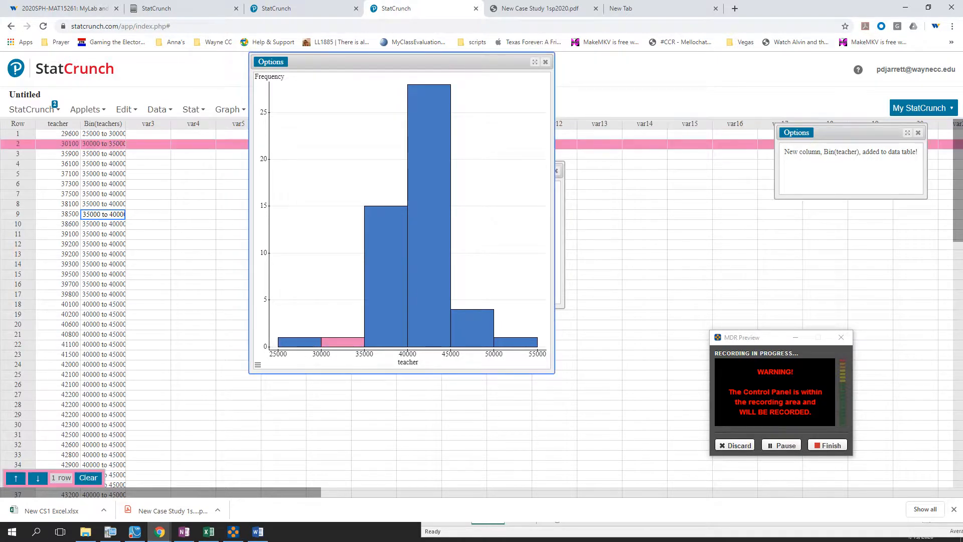
pyautogui.click(88, 478)
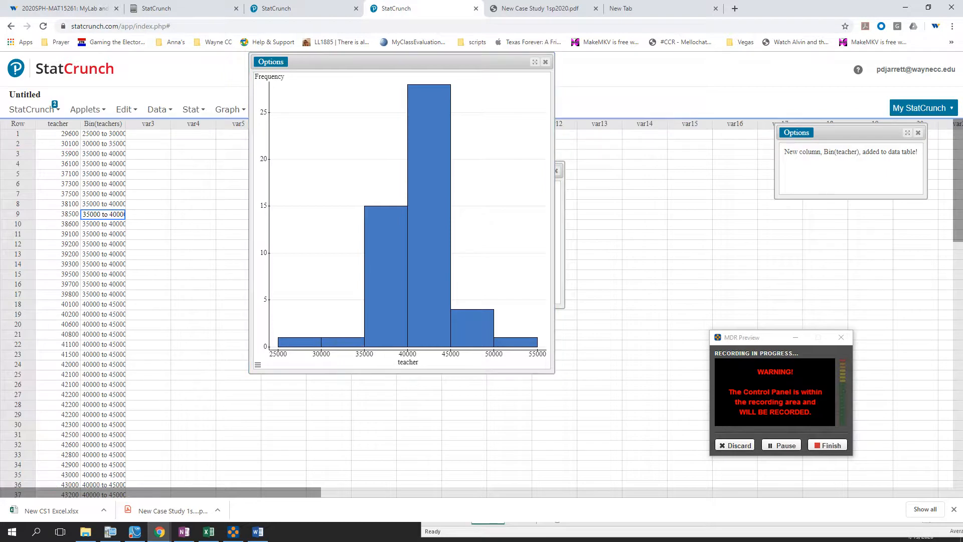
pyautogui.click(386, 301)
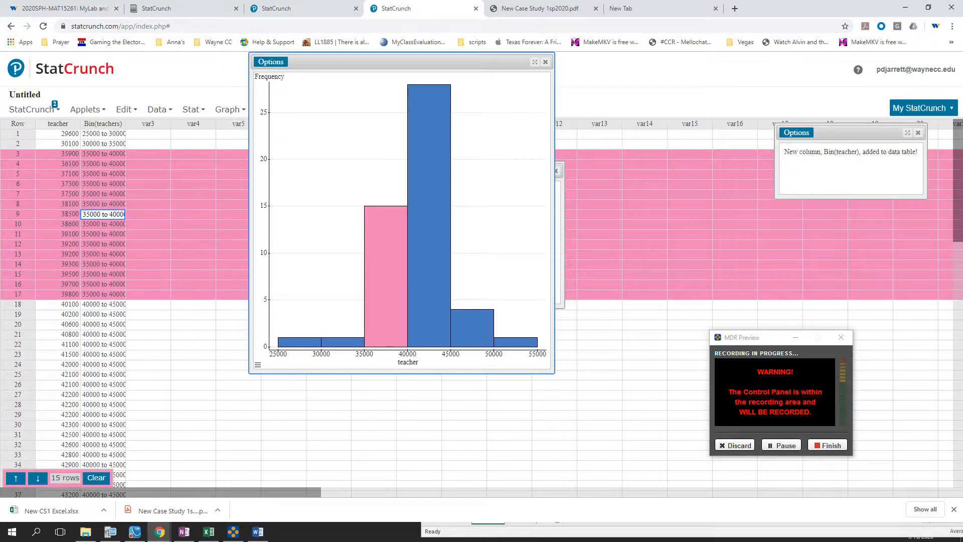
pyautogui.click(96, 477)
pyautogui.click(472, 329)
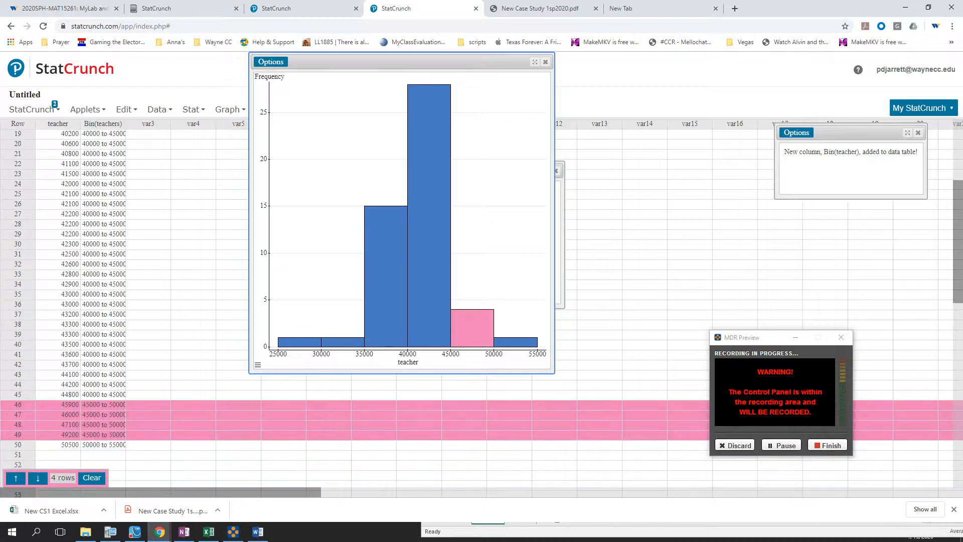
pyautogui.click(92, 478)
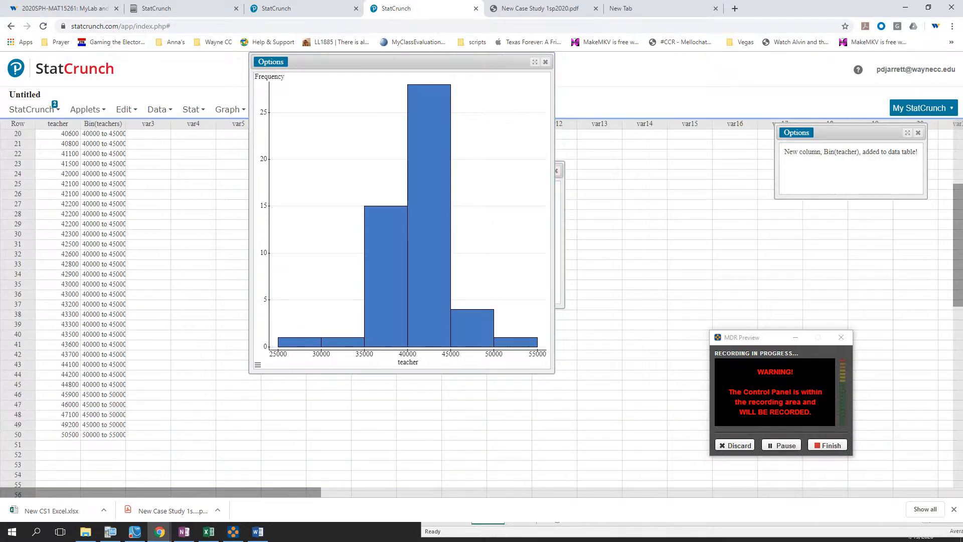
# Copy the teacher histogram from StatCrunch as an image.
pyautogui.click(271, 61)
pyautogui.click(276, 96)
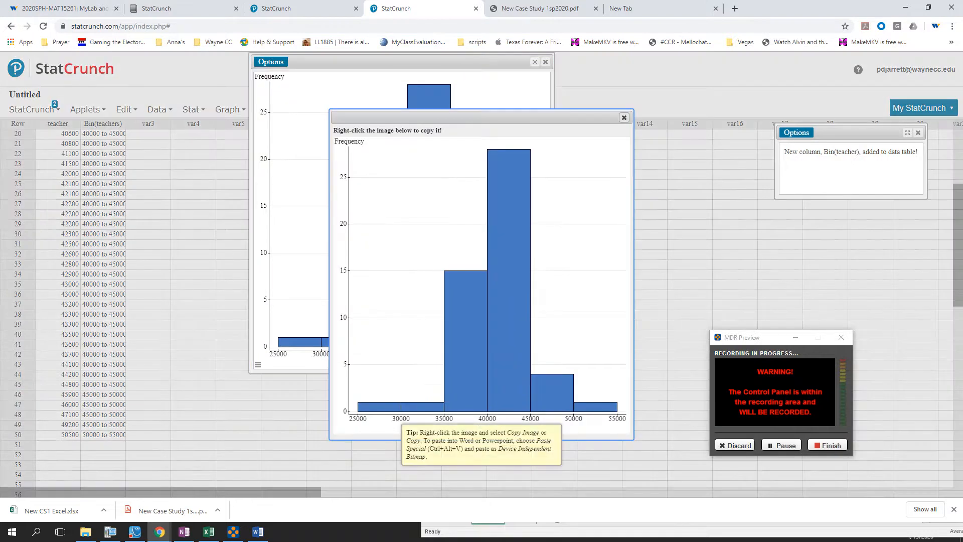
pyautogui.rightClick(405, 197)
pyautogui.click(433, 230)
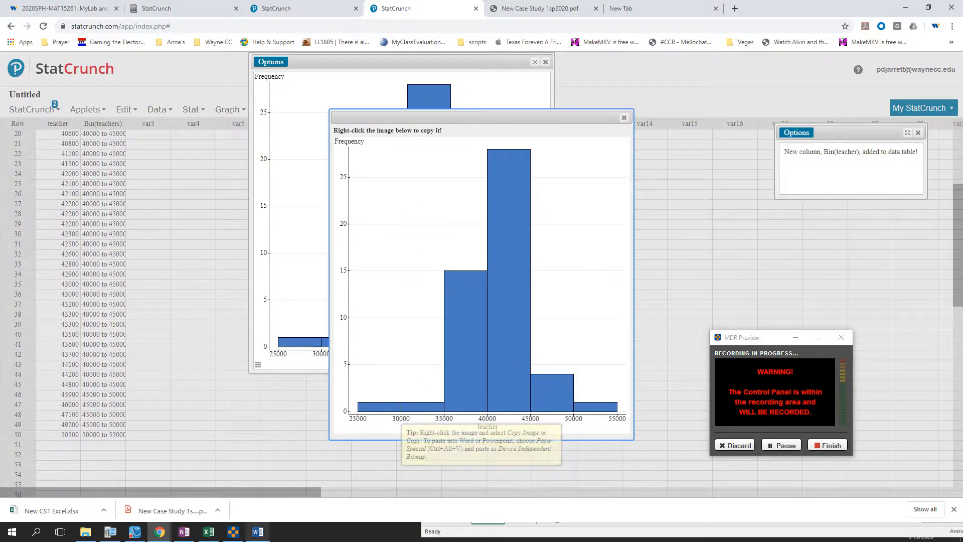
# Switch to Word, paste the histogram below the frequency table, shrink it to fit the same page and save case study 1.docx.
pyautogui.click(258, 532)
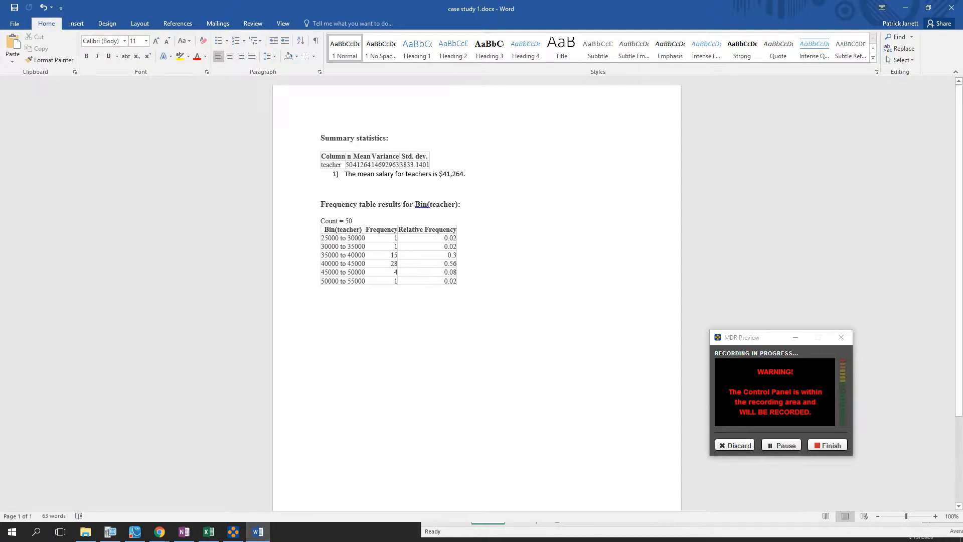
pyautogui.hotkey('ctrl', 'v')
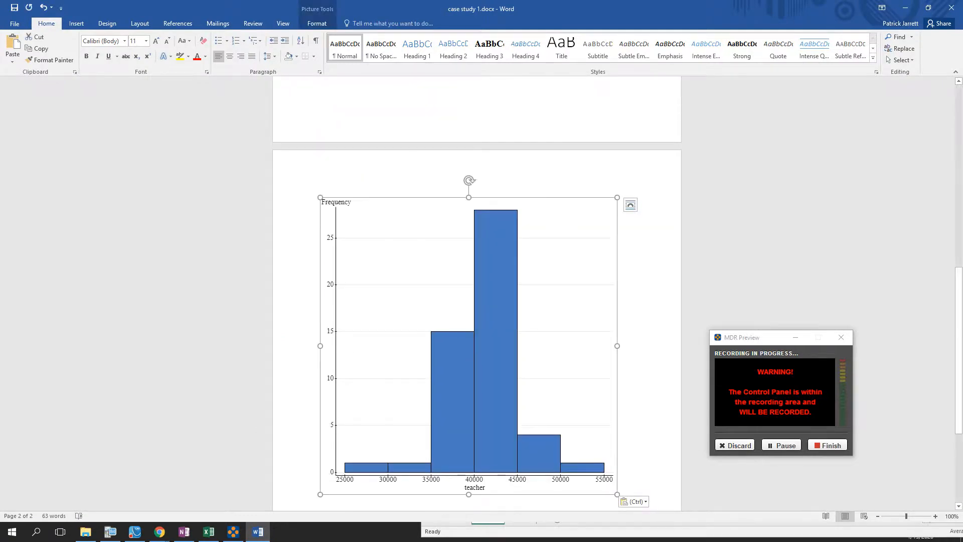
pyautogui.moveTo(617, 494); pyautogui.dragTo(568, 446)
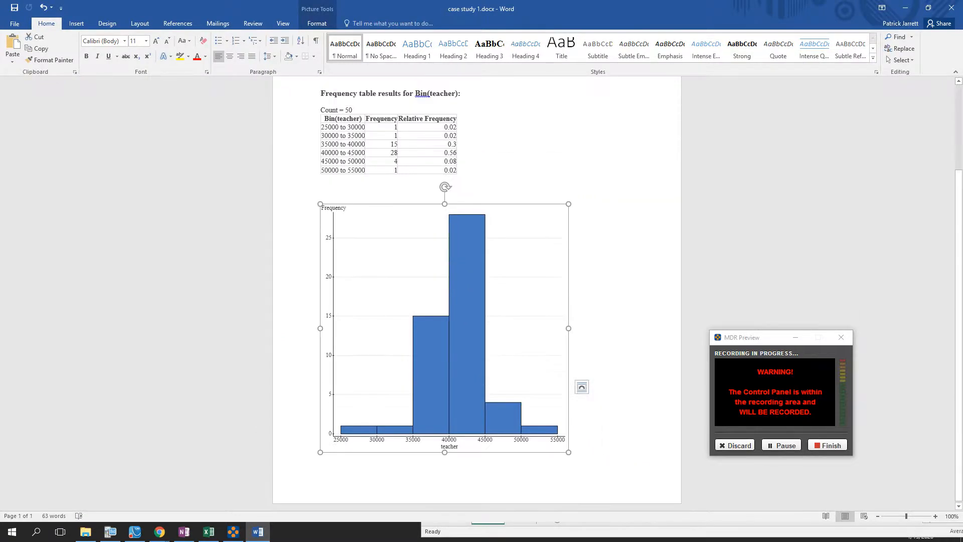
pyautogui.click(5, 7)
pyautogui.click(14, 7)
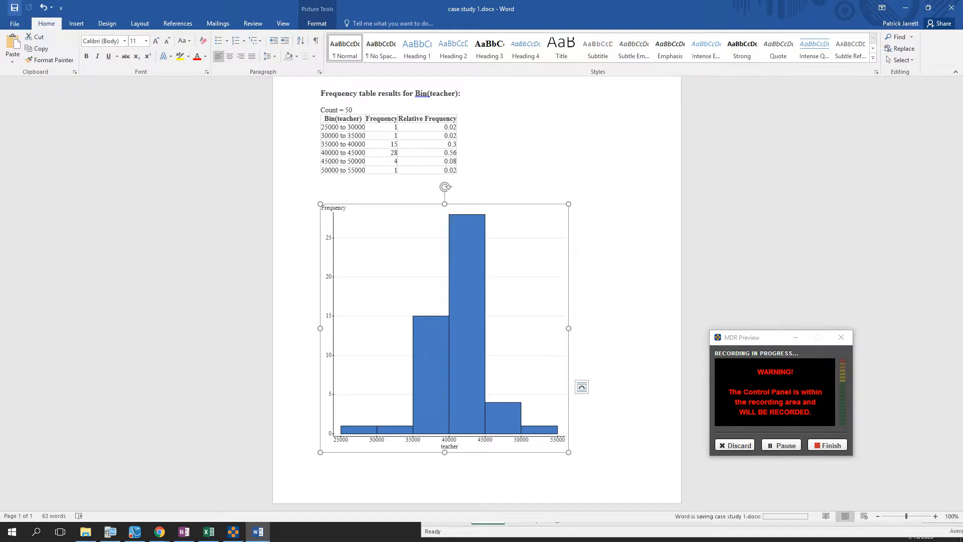
# Switch to the case study PDF in Chrome and read Helpful Hint #4, Helpful Hint #5 and the material that follows.
pyautogui.hotkey('alt', 'Tab')
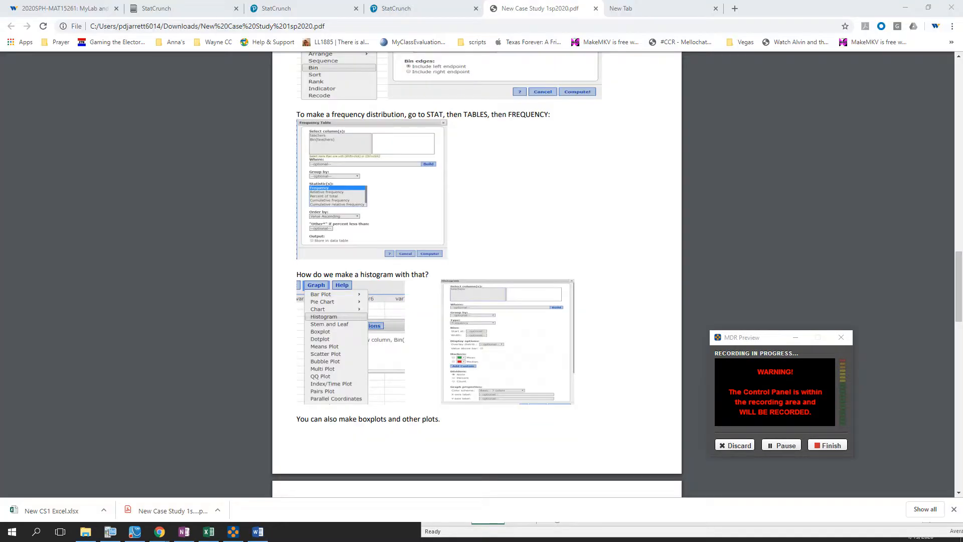
pyautogui.scroll(-7, 476, 274)
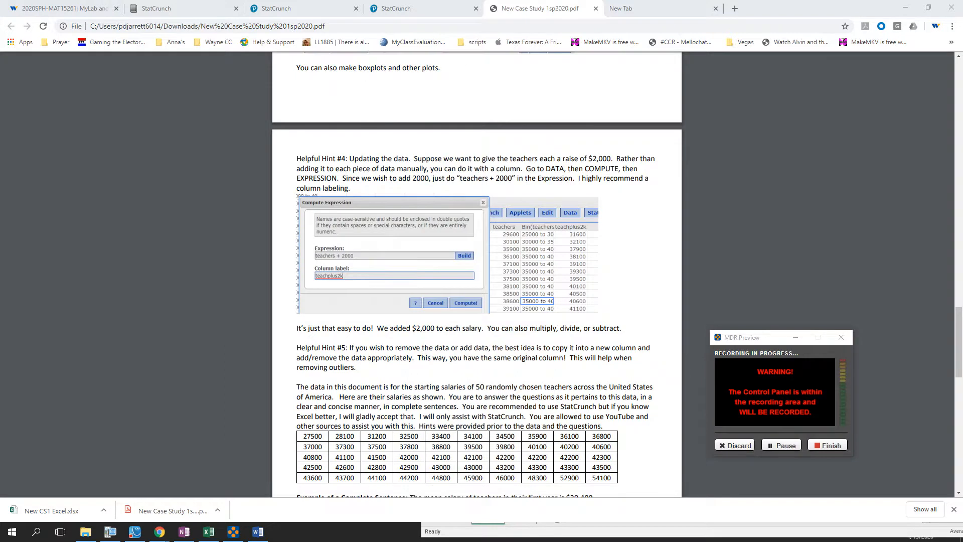
pyautogui.scroll(-14, 476, 274)
pyautogui.scroll(3, 476, 274)
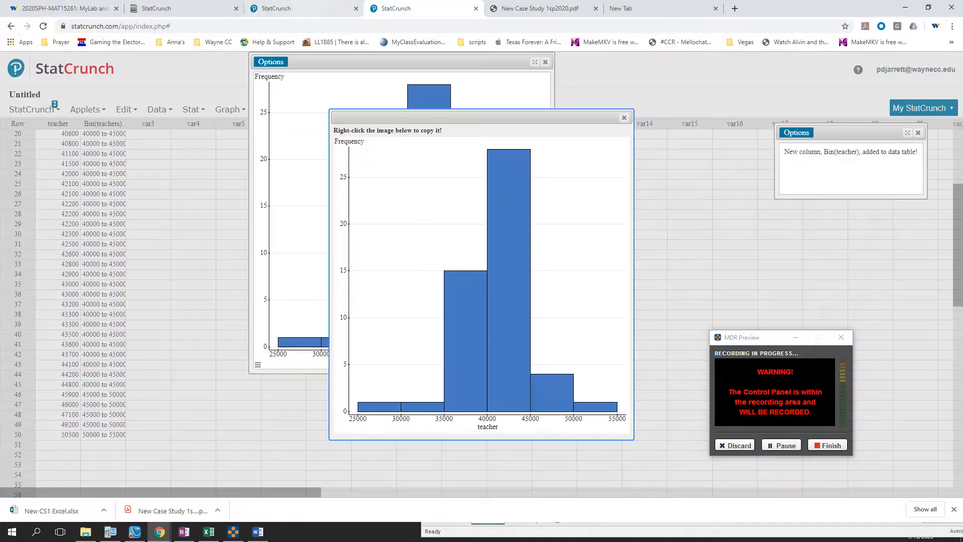
# In StatCrunch, dismiss the histogram copy window, compute a boxplot of the teacher column with fences identifying outliers, and close the plot after viewing.
pyautogui.click(421, 9)
pyautogui.click(625, 118)
pyautogui.click(599, 174)
pyautogui.click(193, 109)
pyautogui.rightClick(169, 124)
pyautogui.click(230, 109)
pyautogui.click(234, 186)
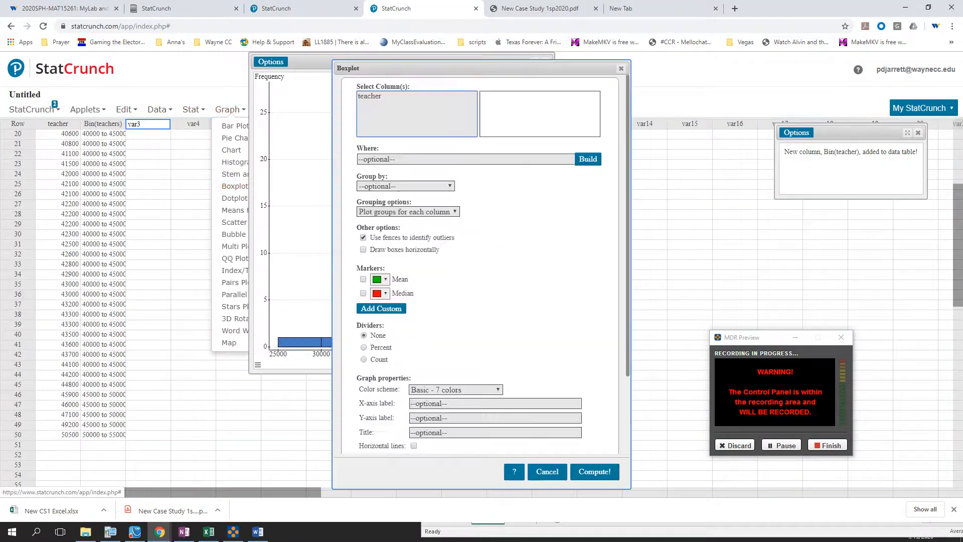
pyautogui.click(369, 96)
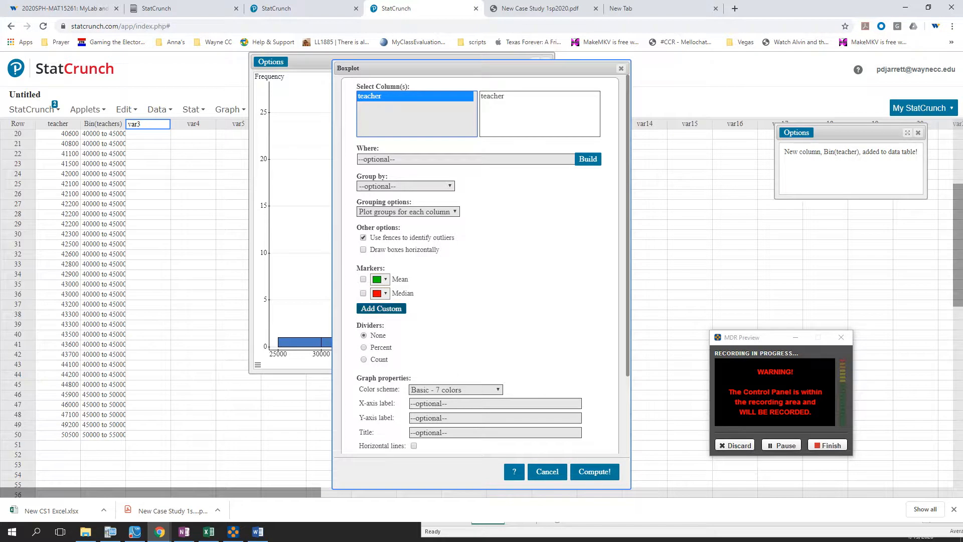
pyautogui.click(594, 472)
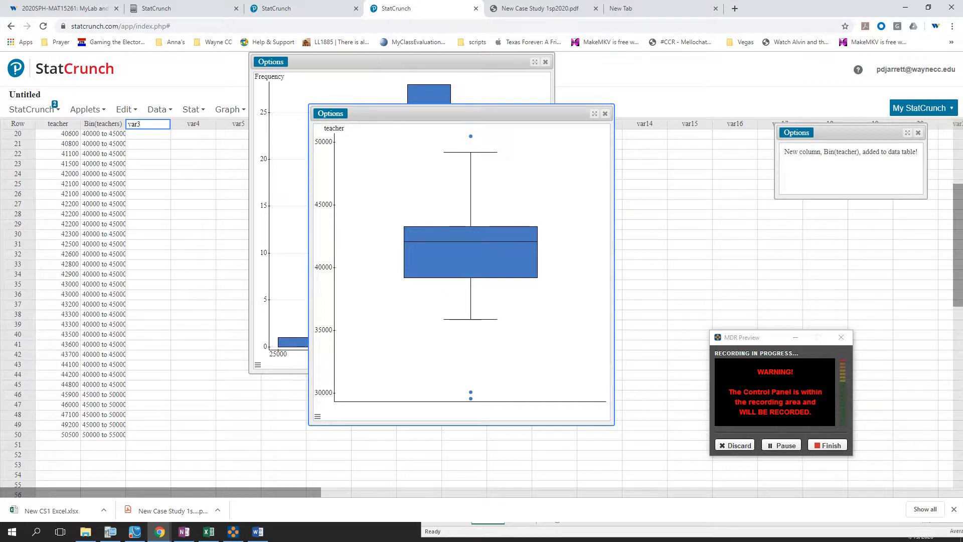
pyautogui.click(605, 113)
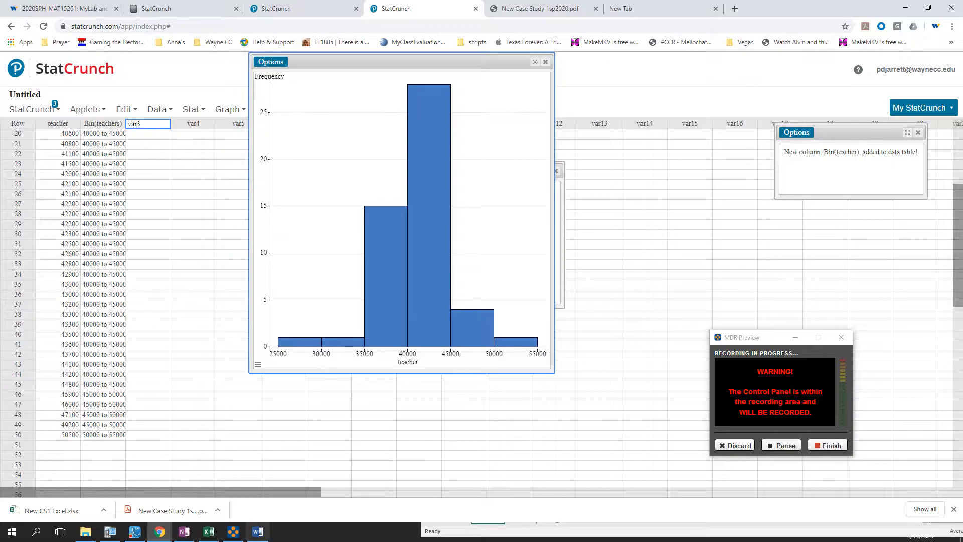
# Compare the answers recorded in case study 1.docx with the question list on the last page of the case study PDF.
pyautogui.click(257, 532)
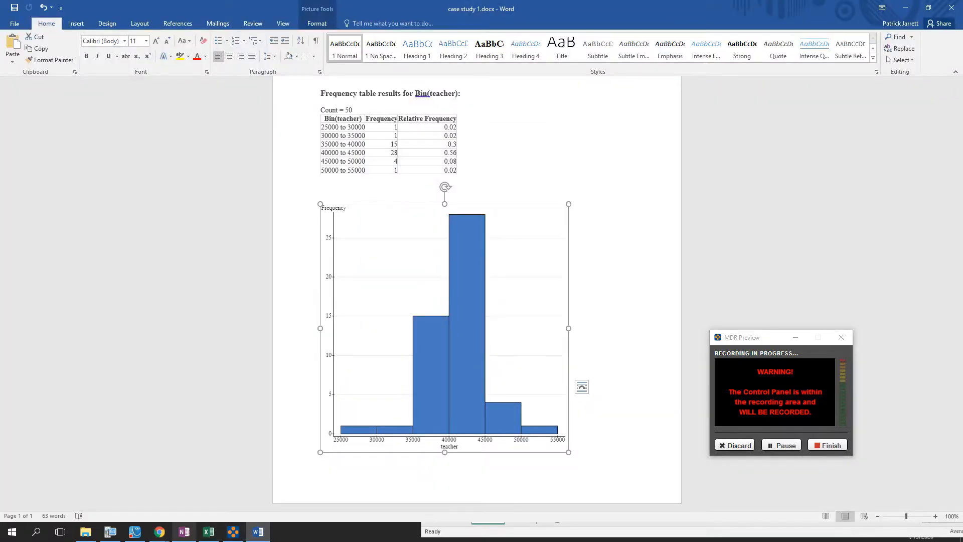
pyautogui.moveTo(159, 531)
pyautogui.click(111, 481)
pyautogui.click(540, 8)
pyautogui.scroll(1, 476, 286)
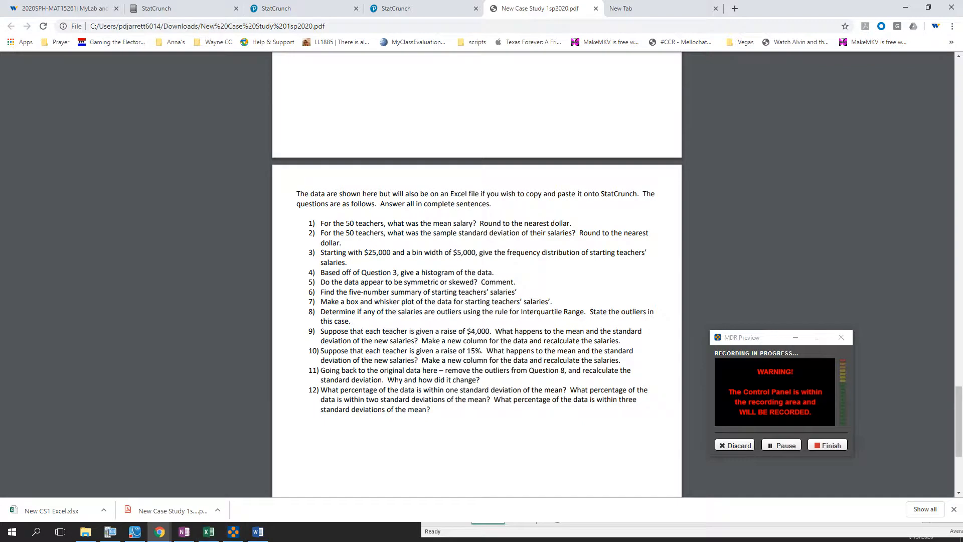
pyautogui.click(258, 531)
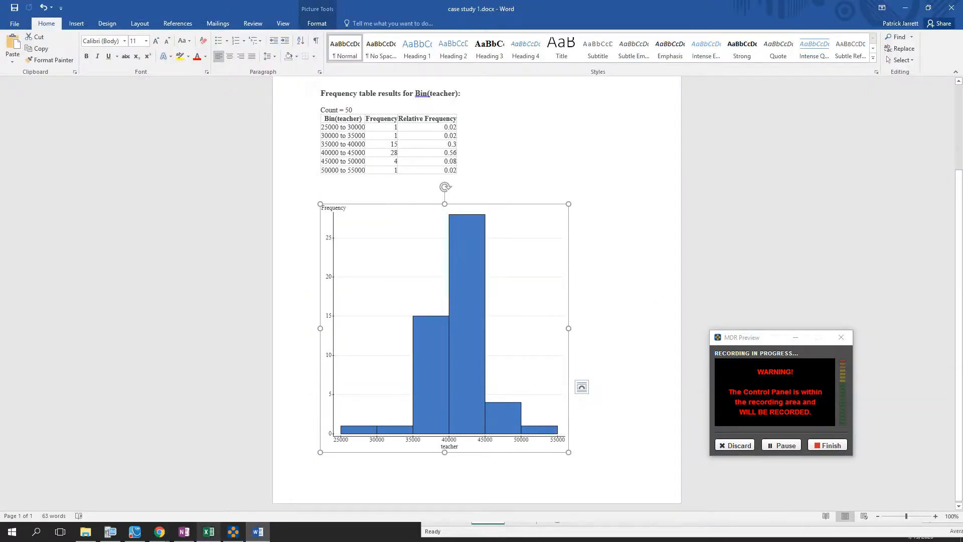
pyautogui.click(160, 532)
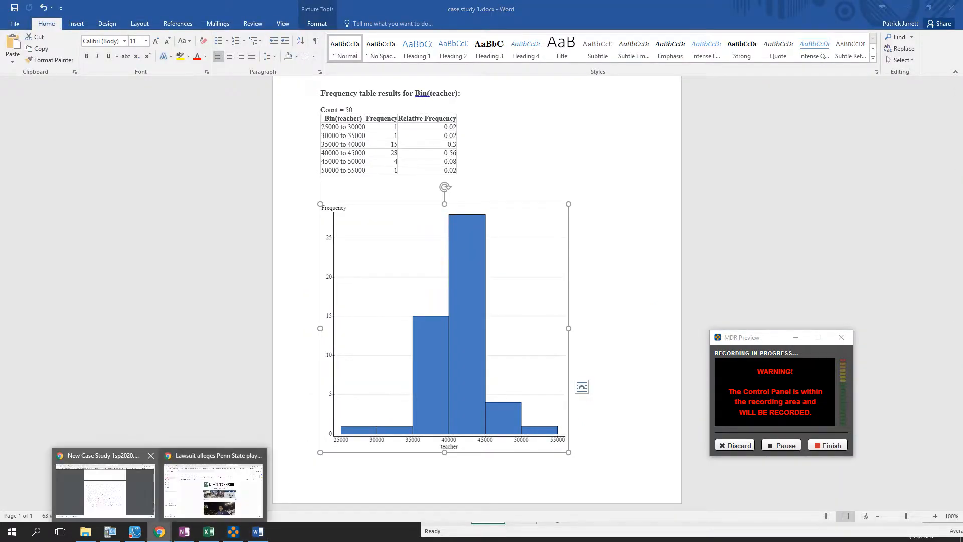
# Return to StatCrunch and move the histogram window aside to uncover the frequency table and the first data rows.
pyautogui.click(105, 492)
pyautogui.click(293, 9)
pyautogui.hotkey('ctrl', 'Tab')
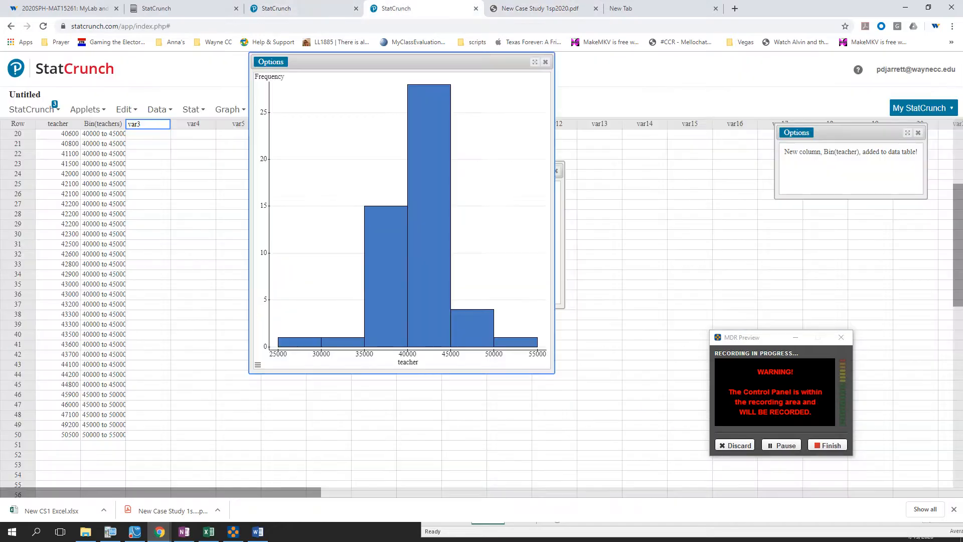
pyautogui.scroll(2, 65, 306)
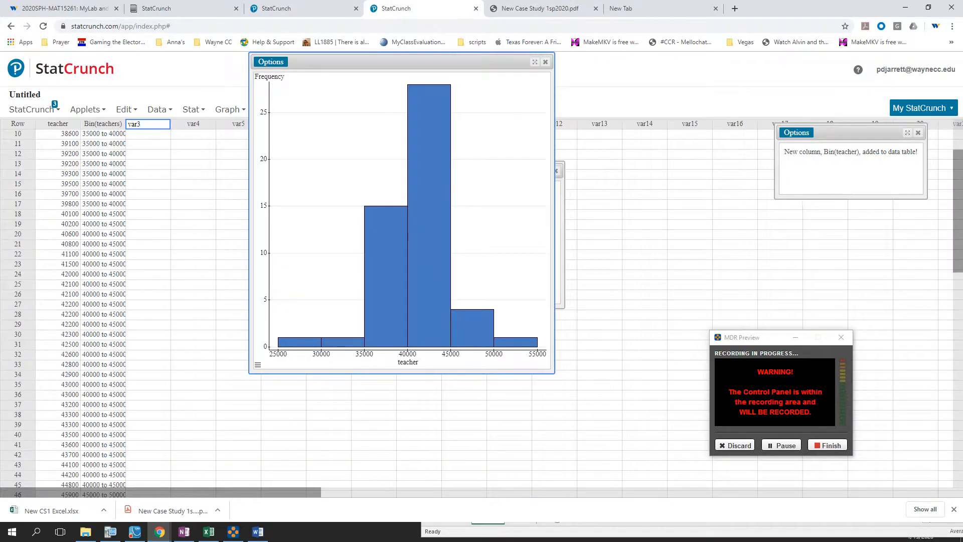
pyautogui.scroll(2, 65, 306)
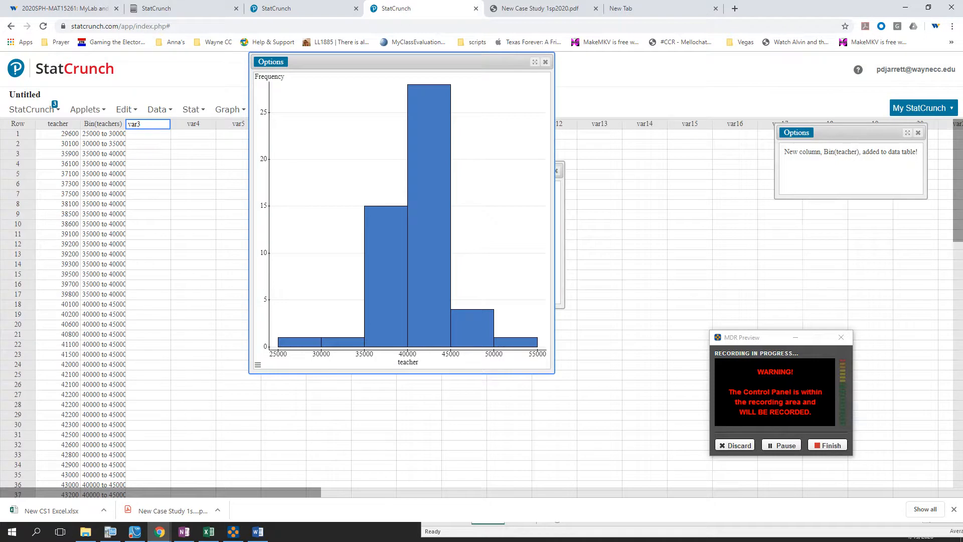
pyautogui.moveTo(401, 62); pyautogui.dragTo(699, 78)
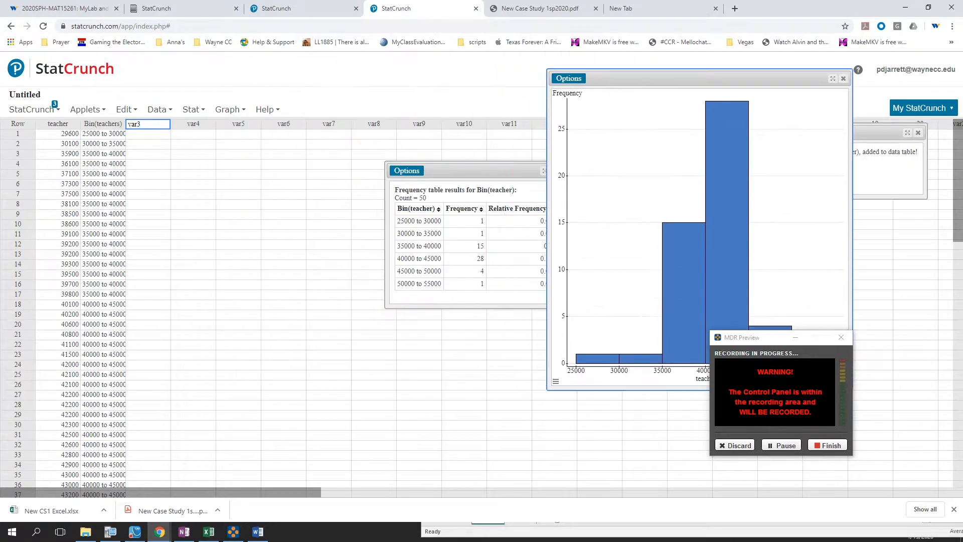
# Check question 9 in the case study PDF and compute a StatCrunch column labelled teach4k for the $4,000 raise.
pyautogui.click(539, 8)
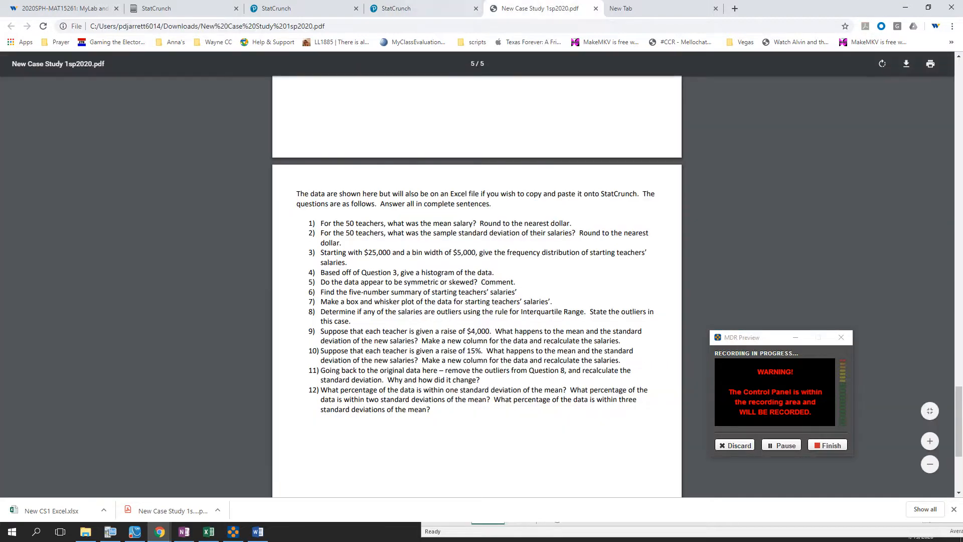
pyautogui.click(782, 445)
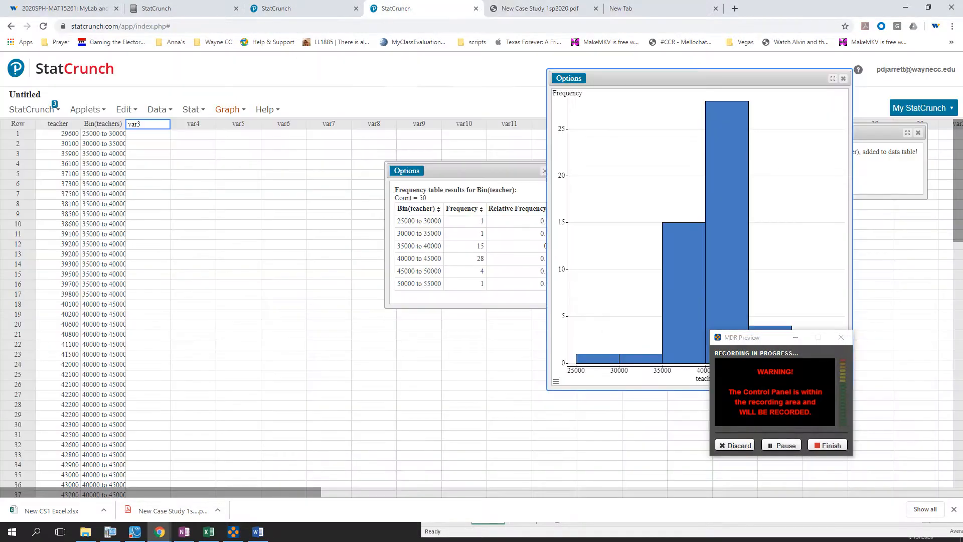
pyautogui.click(160, 109)
pyautogui.click(160, 109)
pyautogui.click(160, 109)
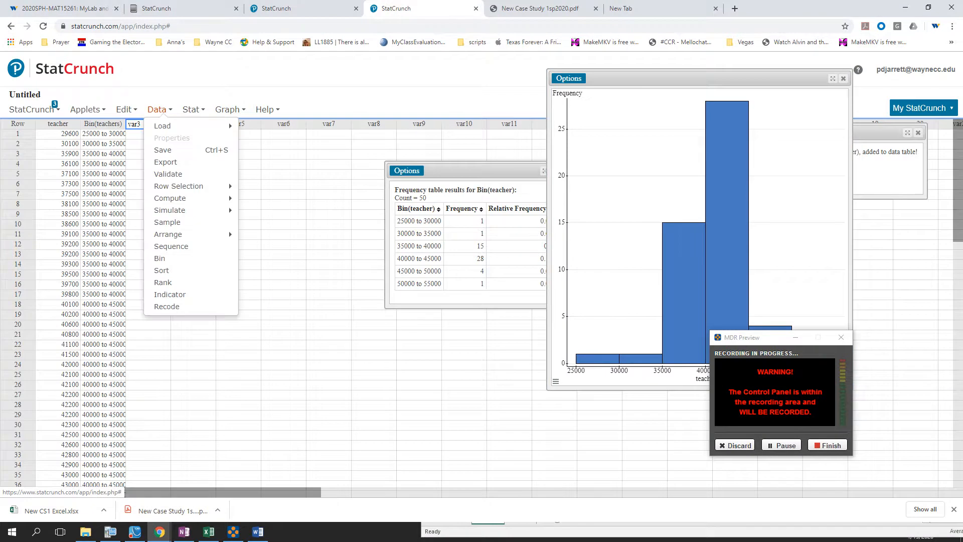
pyautogui.moveTo(170, 198)
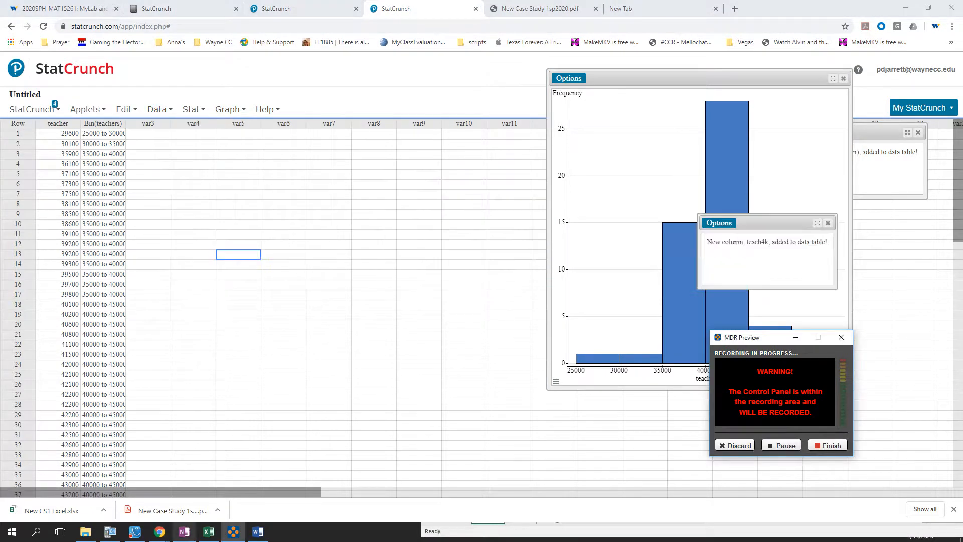
# Review Helpful Hint #4 in the case study PDF and compute a StatCrunch column labelled teach4k from the expression teacher + 4000.
pyautogui.click(540, 8)
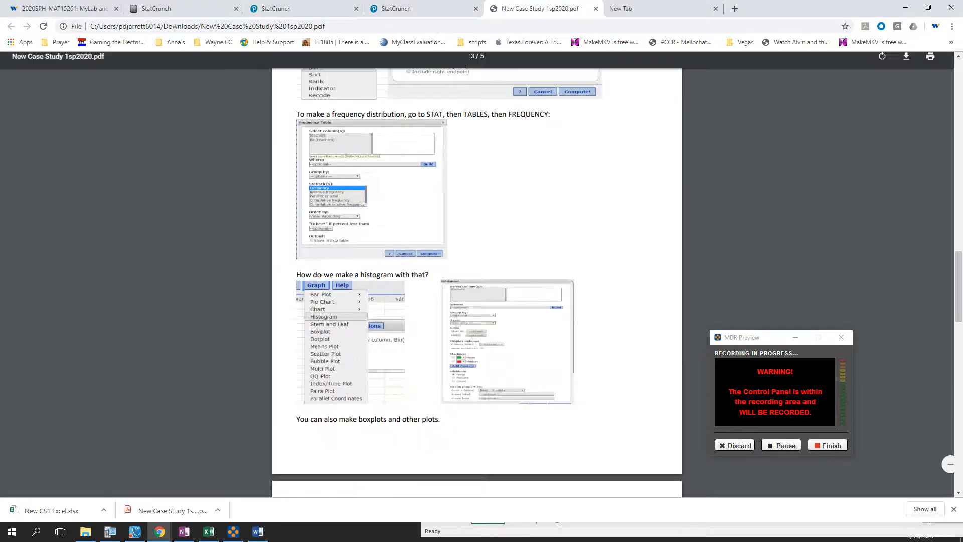
pyautogui.scroll(-10, 477, 286)
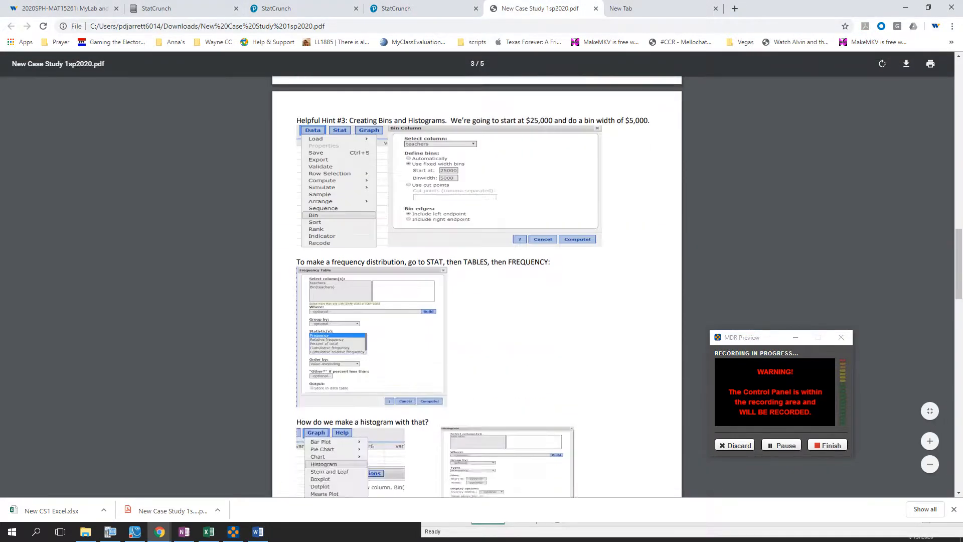
pyautogui.scroll(-3, 476, 275)
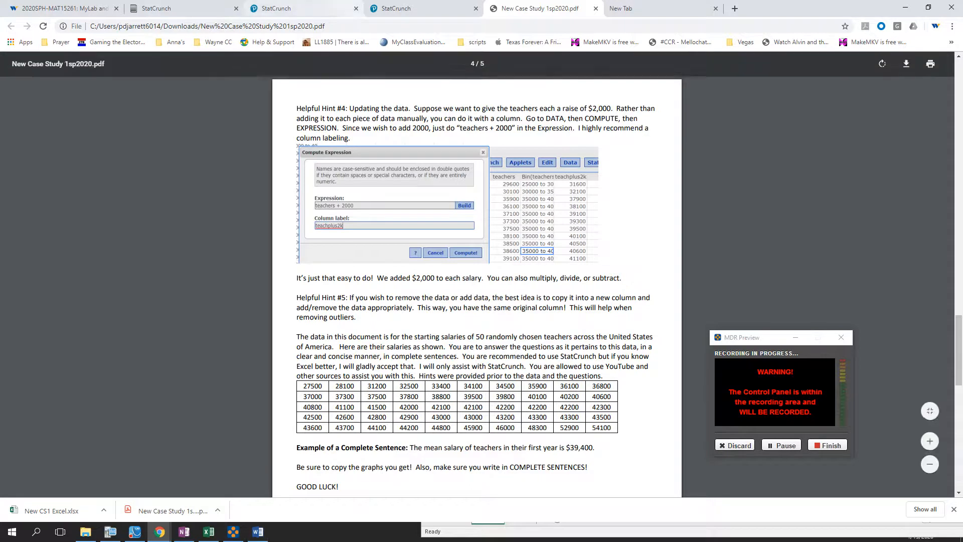
pyautogui.click(313, 8)
pyautogui.click(404, 9)
pyautogui.click(157, 109)
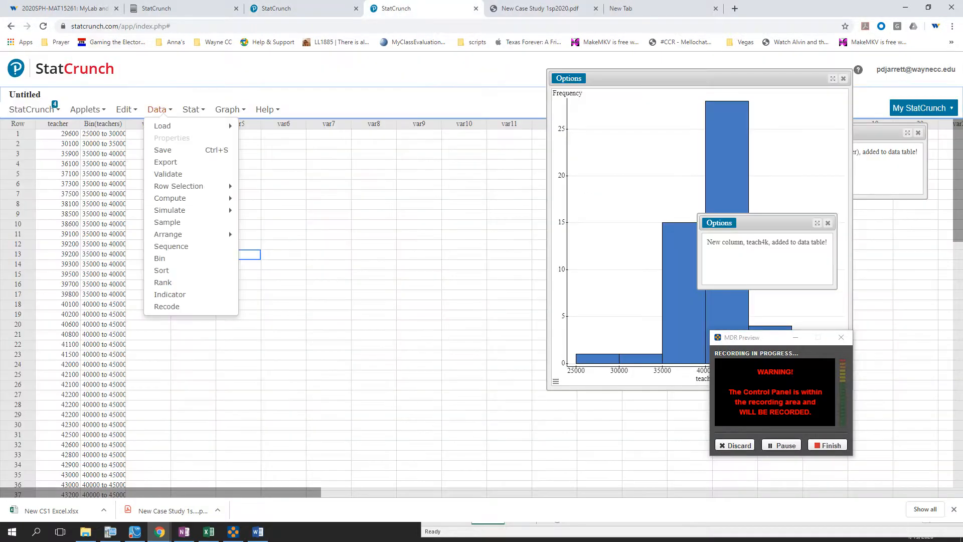
pyautogui.moveTo(171, 198)
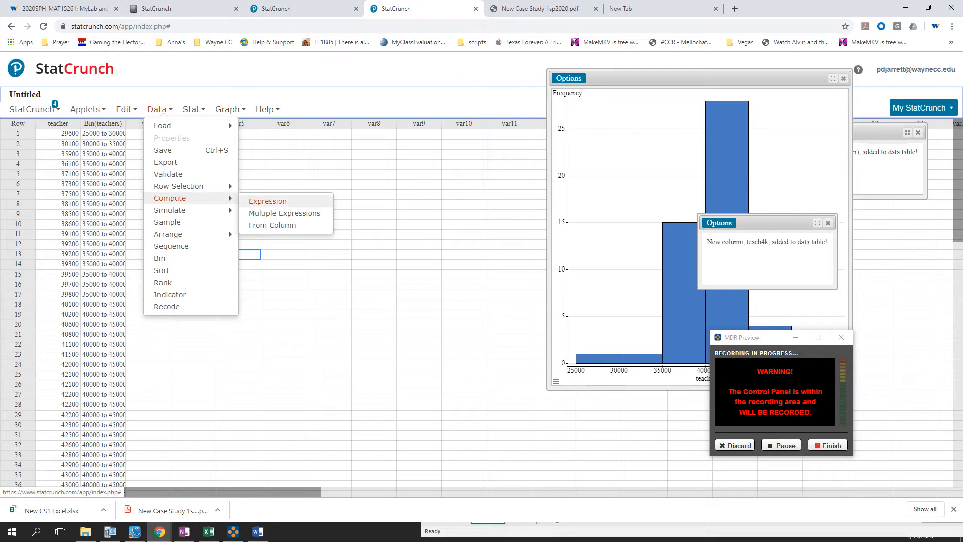
pyautogui.click(268, 201)
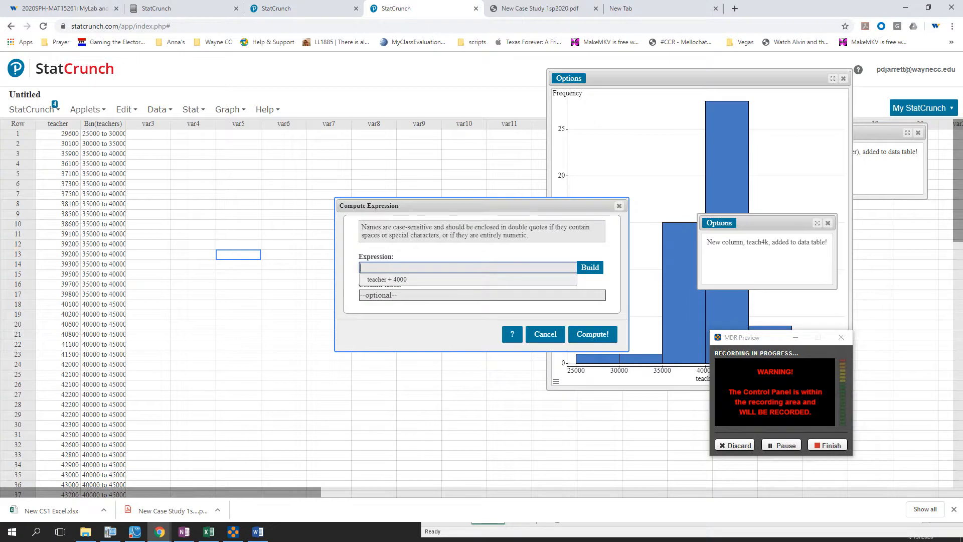
pyautogui.click(391, 279)
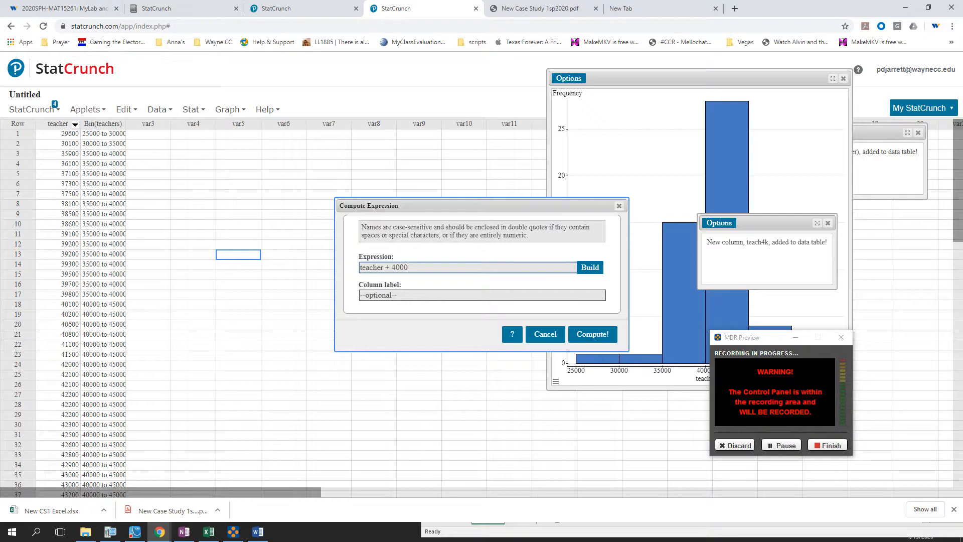
pyautogui.click(381, 295)
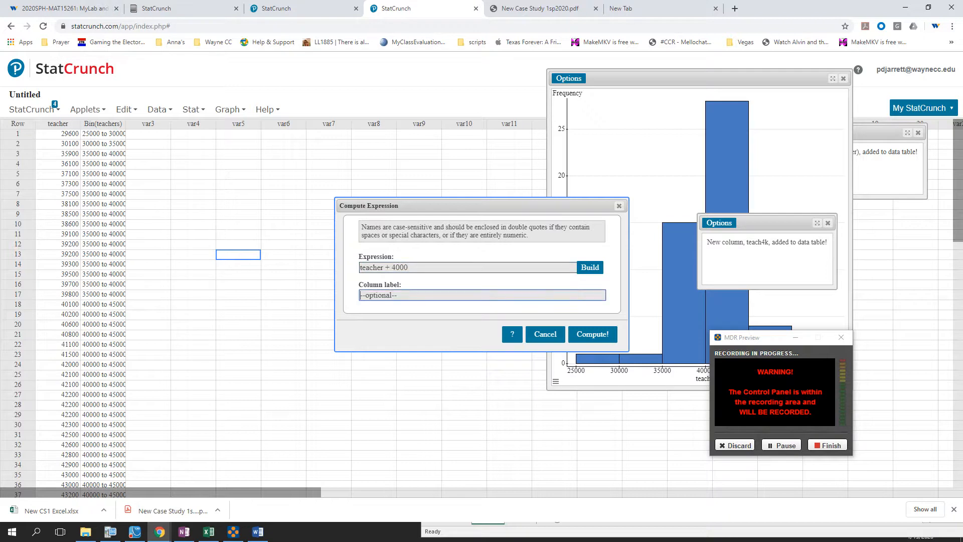
pyautogui.write('teach4k')
pyautogui.click(593, 335)
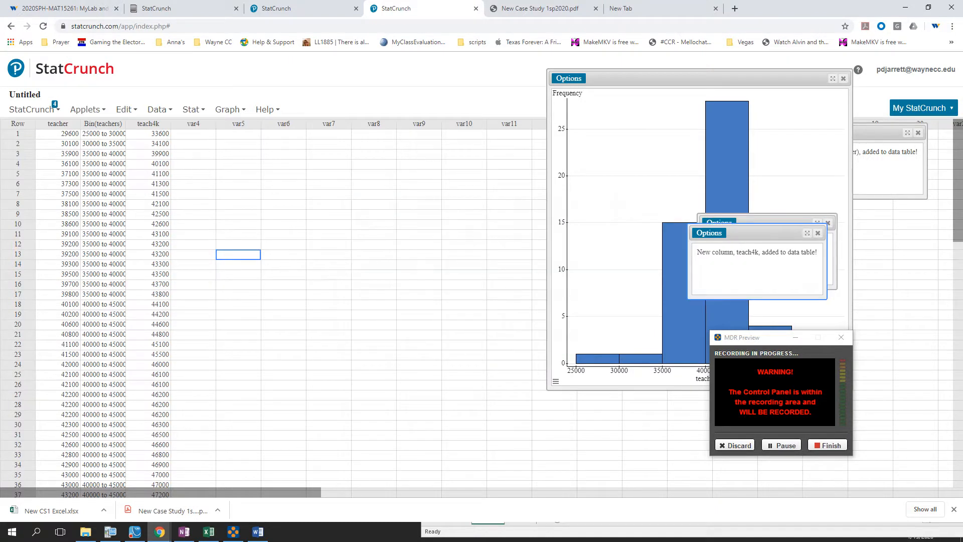
# Check question 10 in the case study PDF and compute a StatCrunch column labelled add15% from the expression teacher + .15*teacher.
pyautogui.click(553, 8)
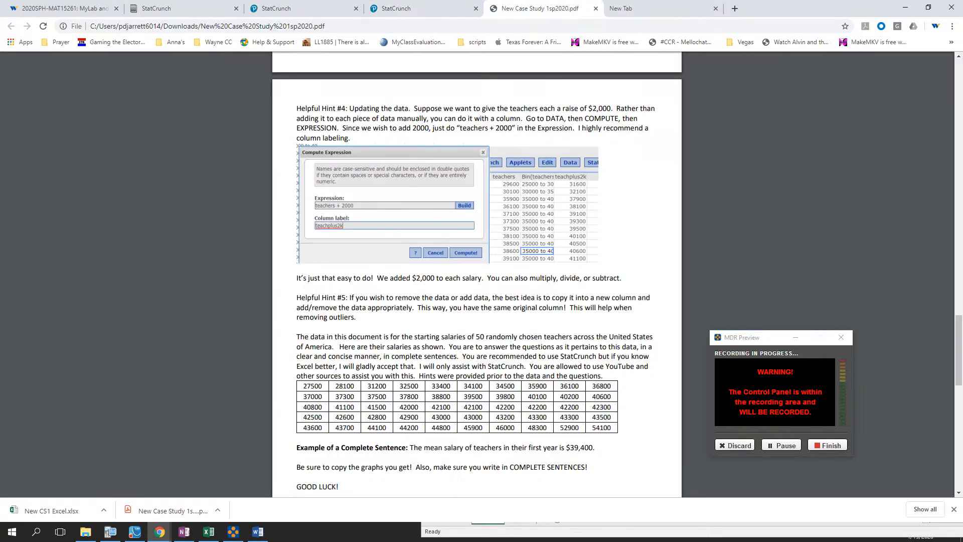
pyautogui.scroll(-10, 476, 271)
pyautogui.scroll(6, 477, 271)
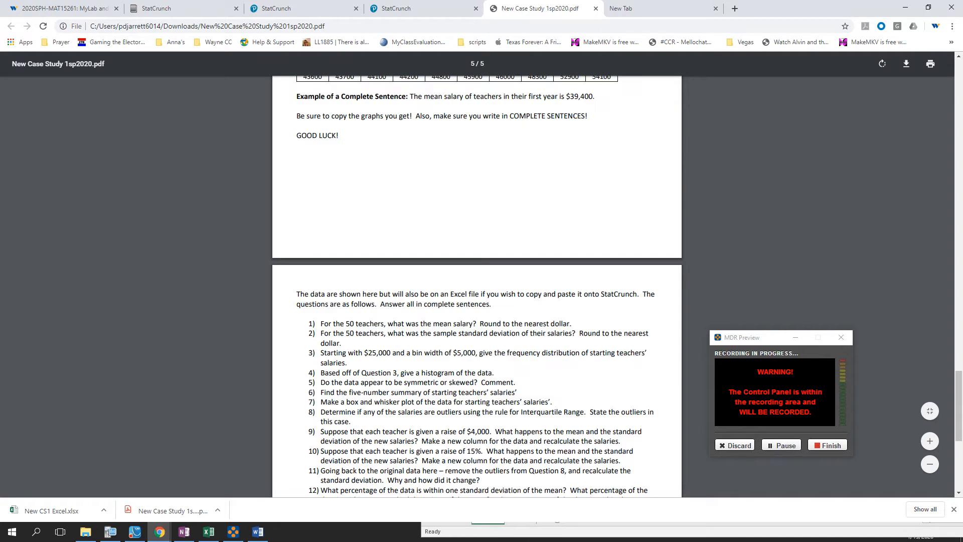
pyautogui.click(421, 8)
pyautogui.click(157, 110)
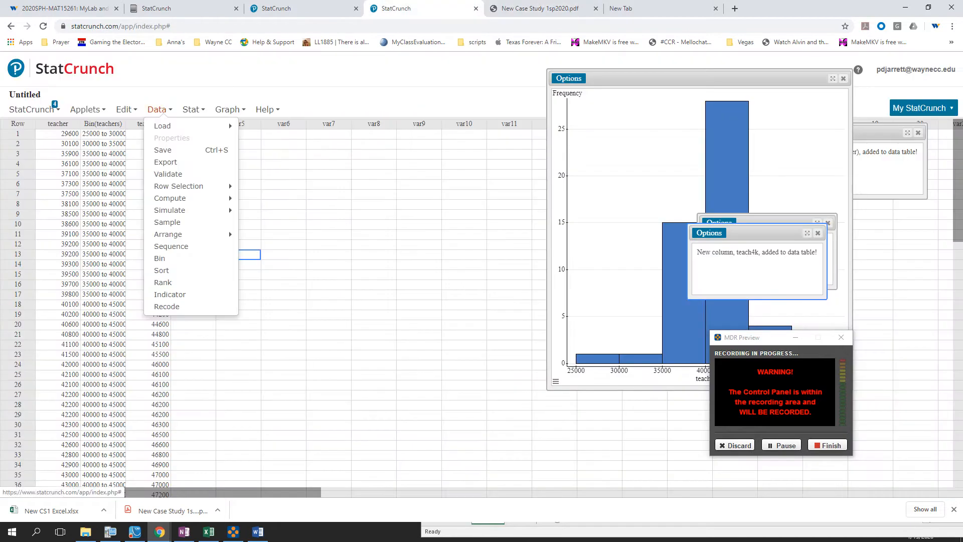
pyautogui.click(191, 110)
pyautogui.moveTo(216, 235)
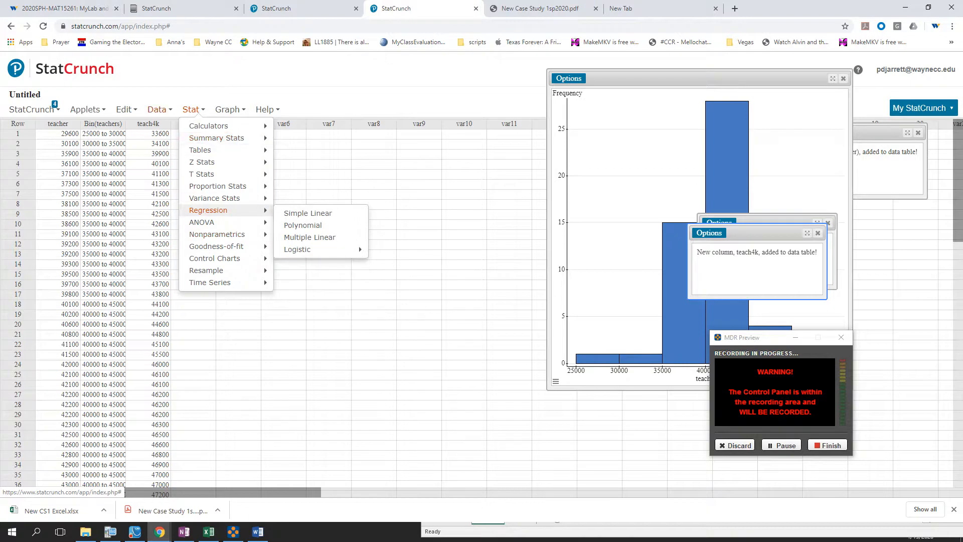
pyautogui.click(157, 110)
pyautogui.moveTo(169, 198)
pyautogui.click(260, 202)
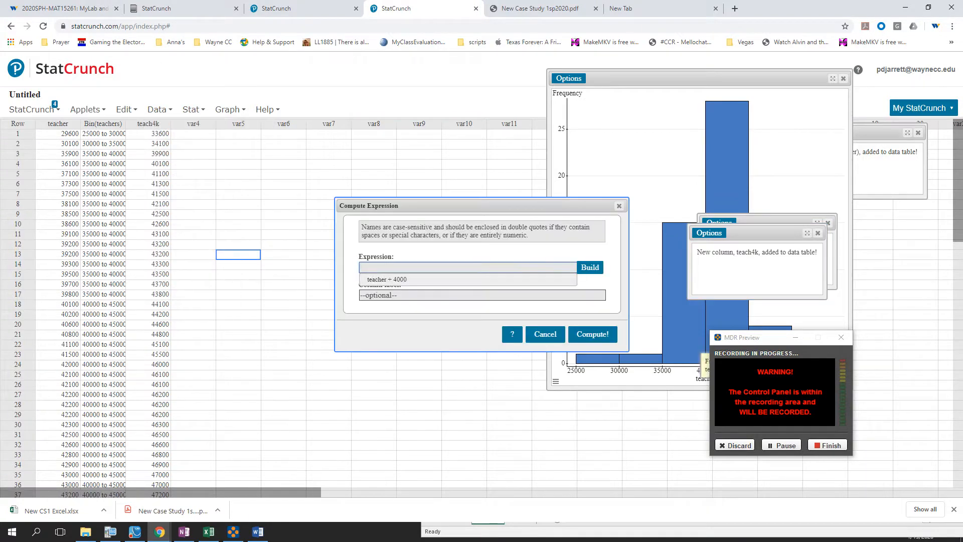
pyautogui.write('teacher + .15*teacher')
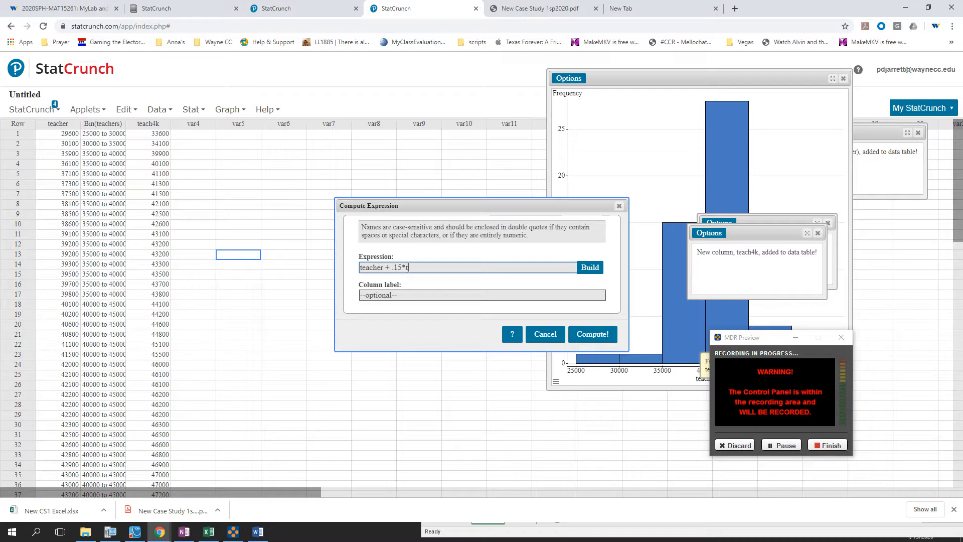
pyautogui.press('Tab')
pyautogui.press('Tab')
pyautogui.write('add15%')
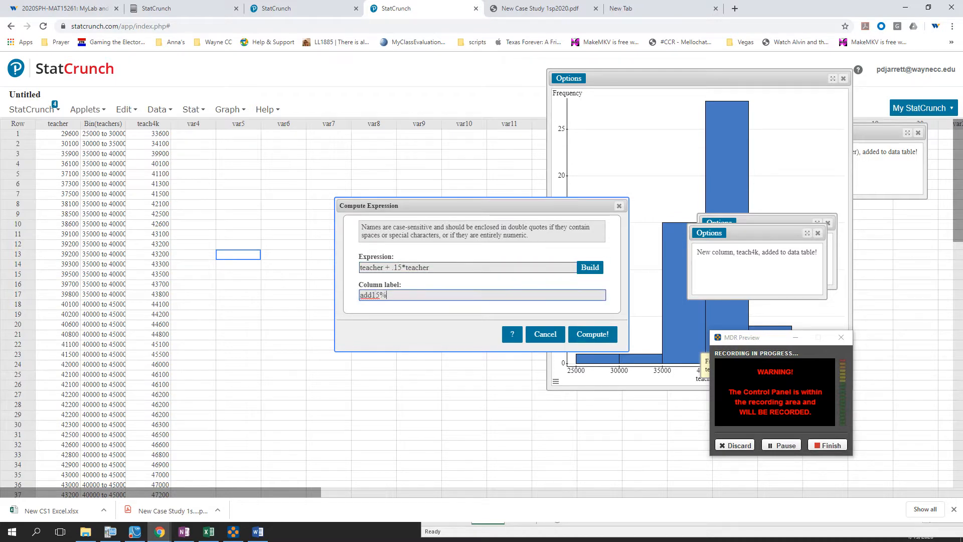
pyautogui.click(593, 334)
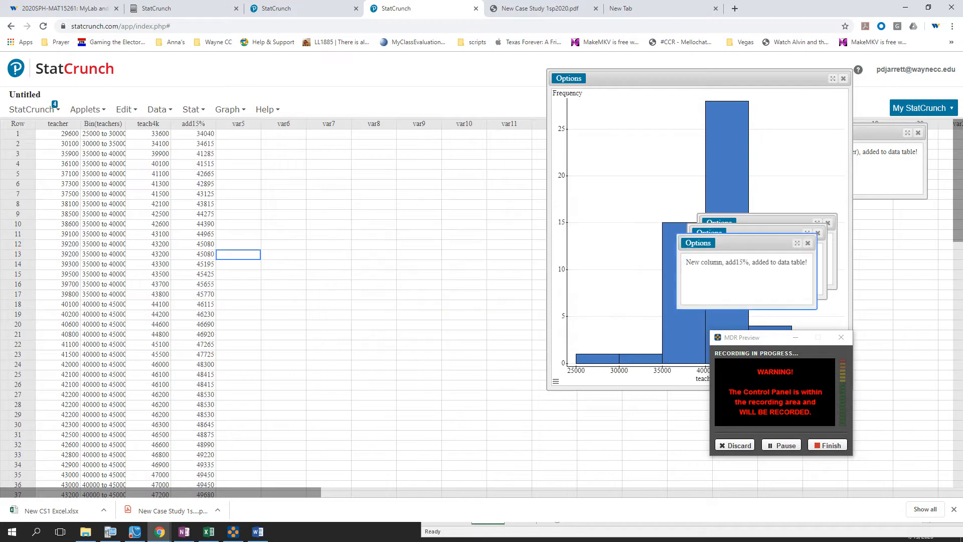
pyautogui.click(58, 134)
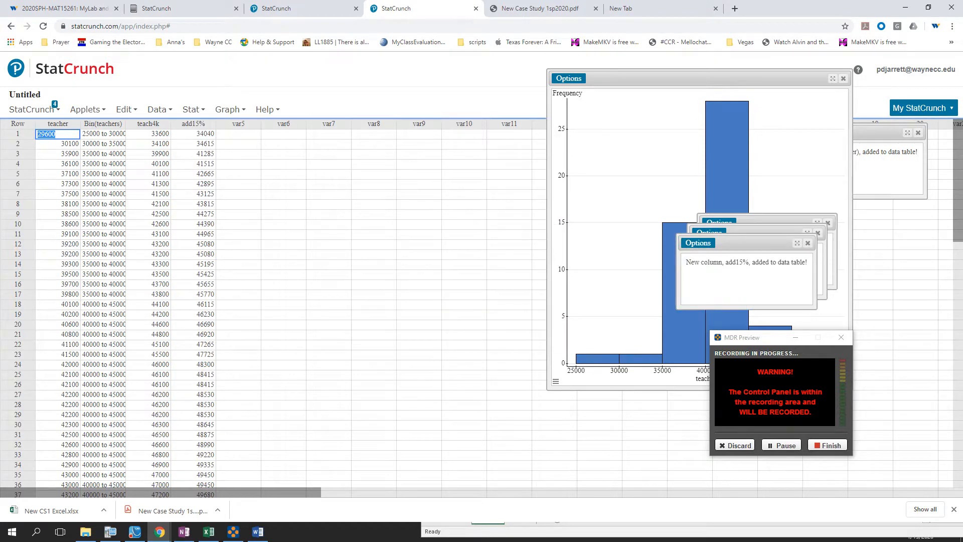
pyautogui.click(148, 124)
pyautogui.click(193, 109)
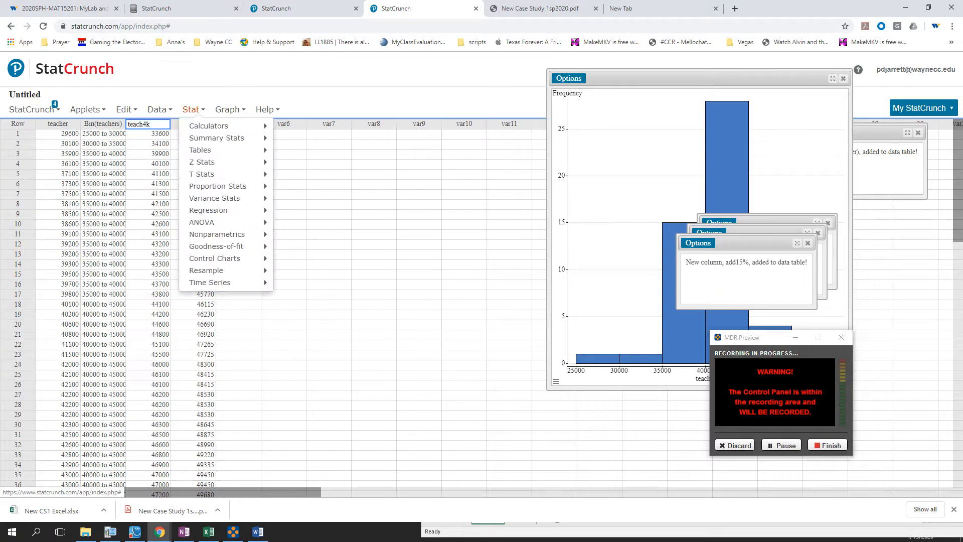
pyautogui.click(782, 445)
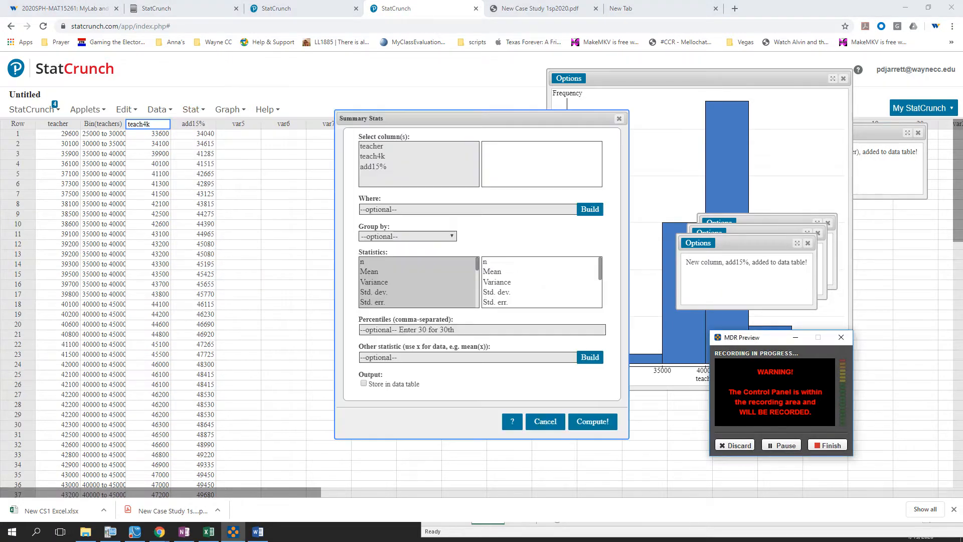
pyautogui.click(372, 157)
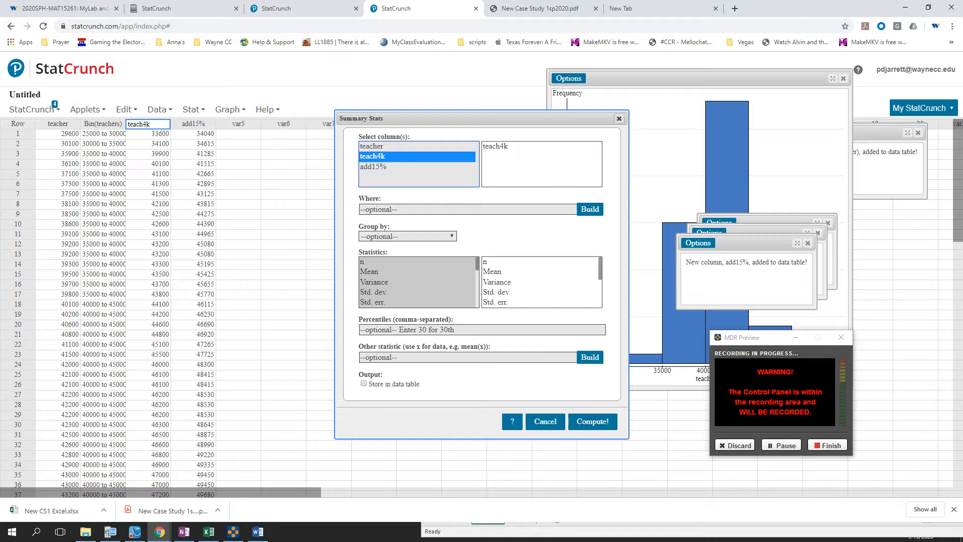
pyautogui.click(619, 119)
pyautogui.scroll(-1, 401, 426)
# Check question 11 in the case study PDF and copy all 50 teacher salaries into the empty var5 column in StatCrunch.
pyautogui.click(540, 8)
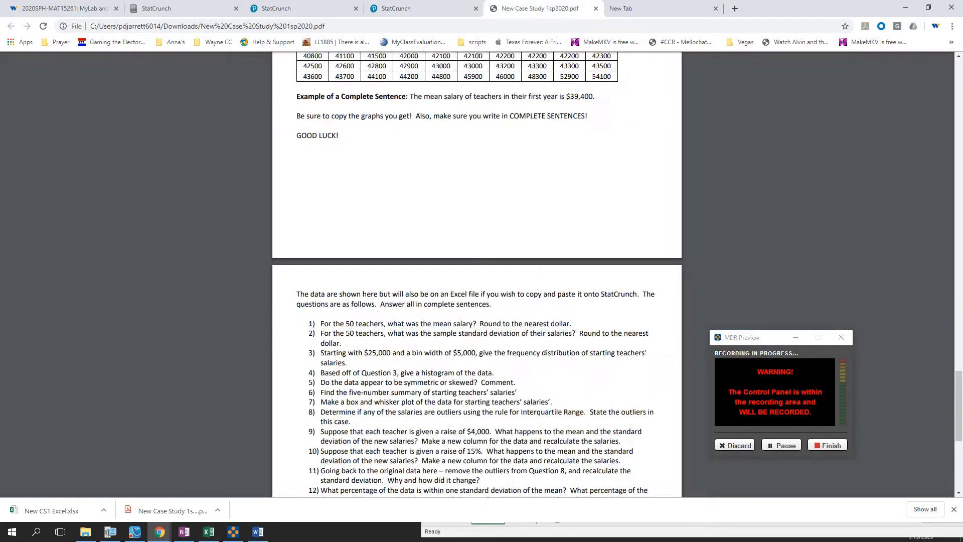
pyautogui.scroll(-6, 476, 281)
pyautogui.scroll(2, 477, 280)
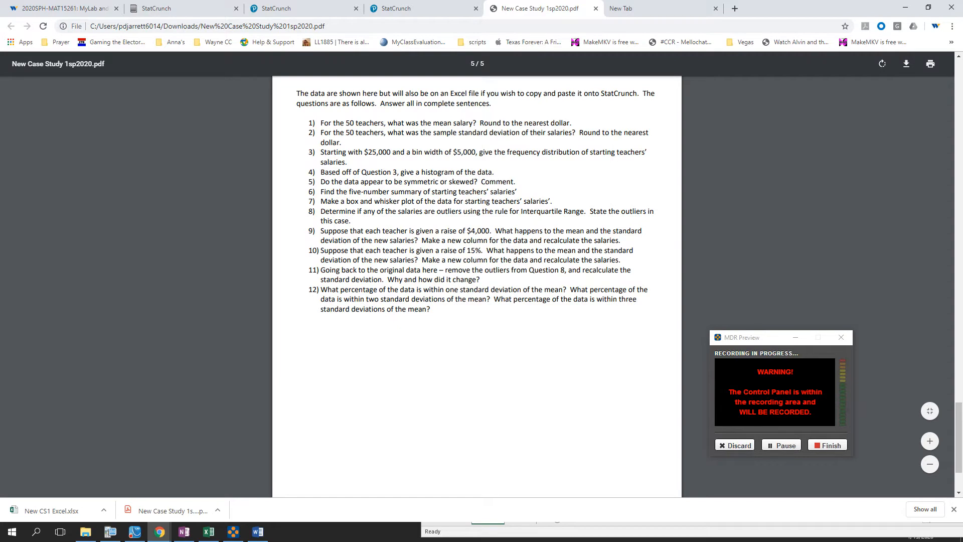
pyautogui.scroll(1, 477, 281)
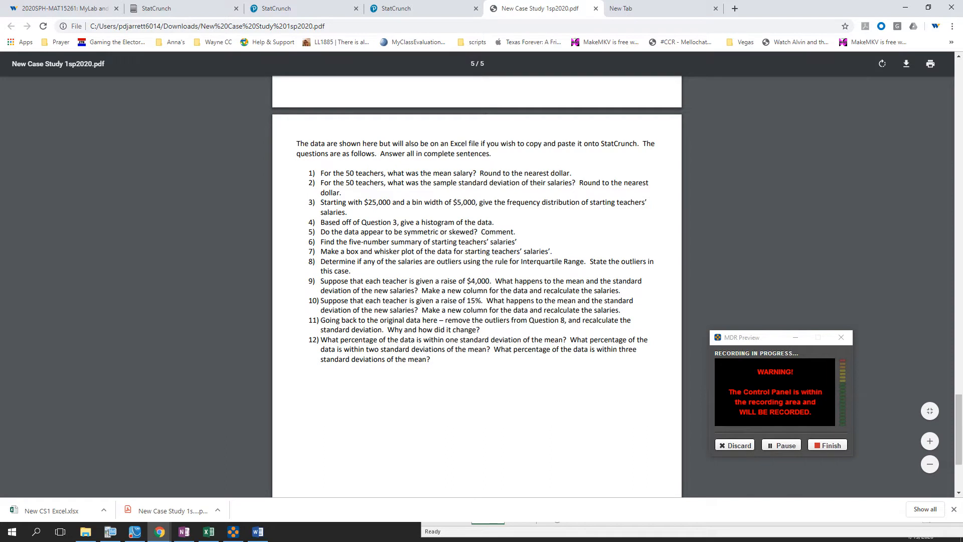
pyautogui.click(429, 5)
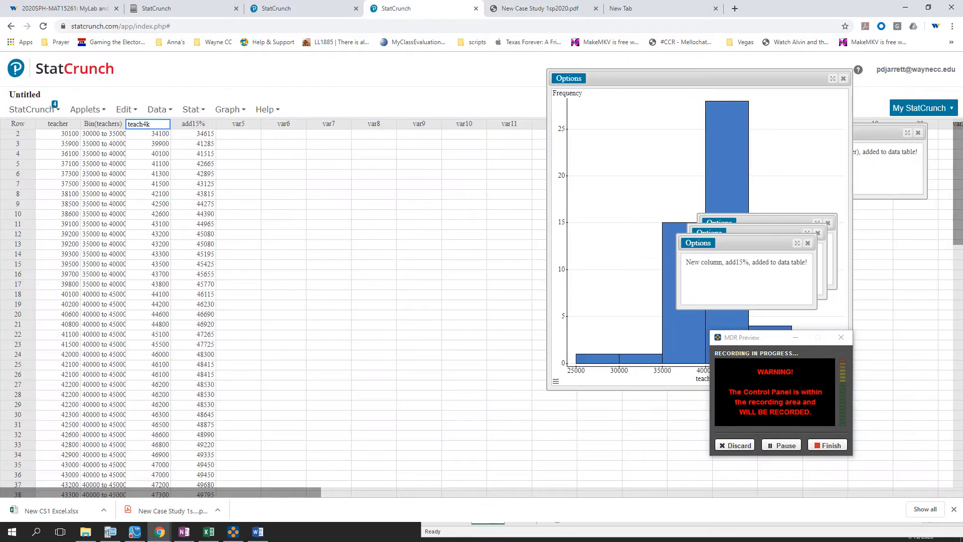
pyautogui.click(58, 134)
pyautogui.scroll(1, 57, 134)
pyautogui.click(57, 175)
pyautogui.moveTo(58, 134)
pyautogui.mouseDown()
pyautogui.moveTo(90, 489)
pyautogui.moveTo(63, 489)
pyautogui.mouseUp()
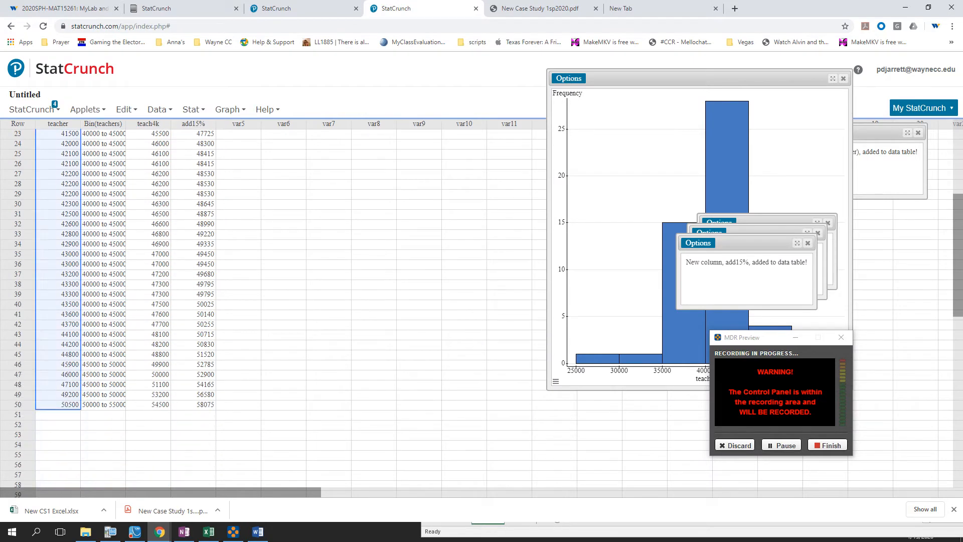
pyautogui.scroll(7, 125, 311)
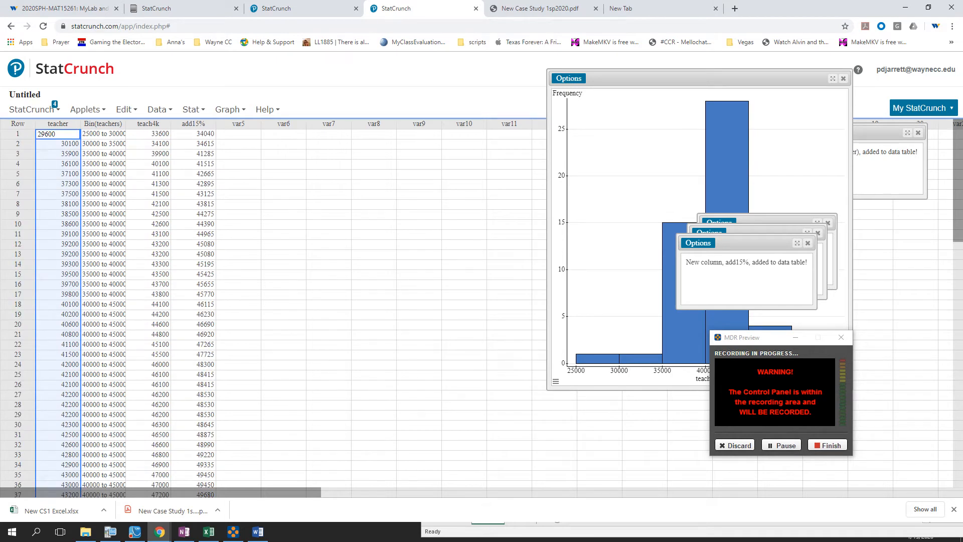
pyautogui.click(238, 134)
pyautogui.hotkey('ctrl', 'v')
# Rename the var5 column holding the copied salaries as nooutlier.
pyautogui.click(237, 124)
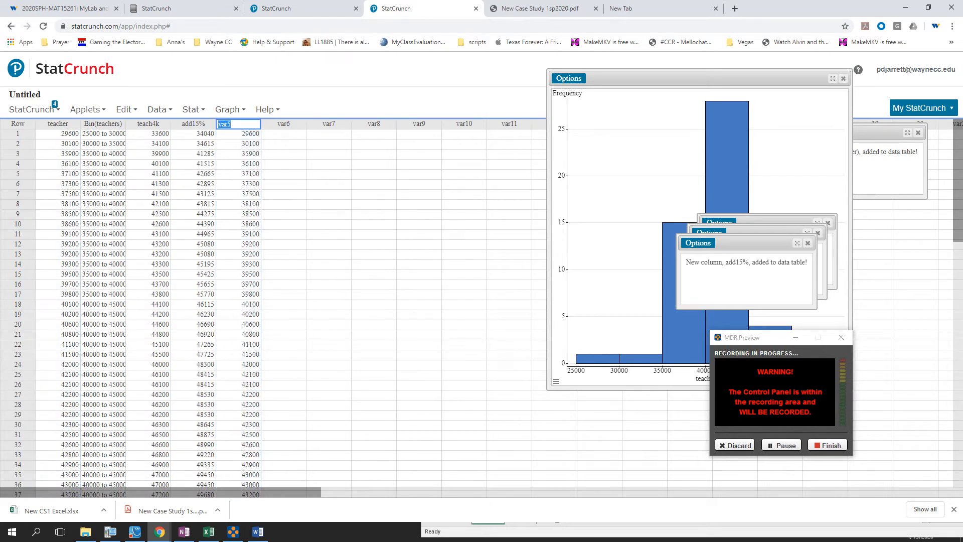
pyautogui.write('nooutlier')
pyautogui.press('Return')
pyautogui.click(329, 294)
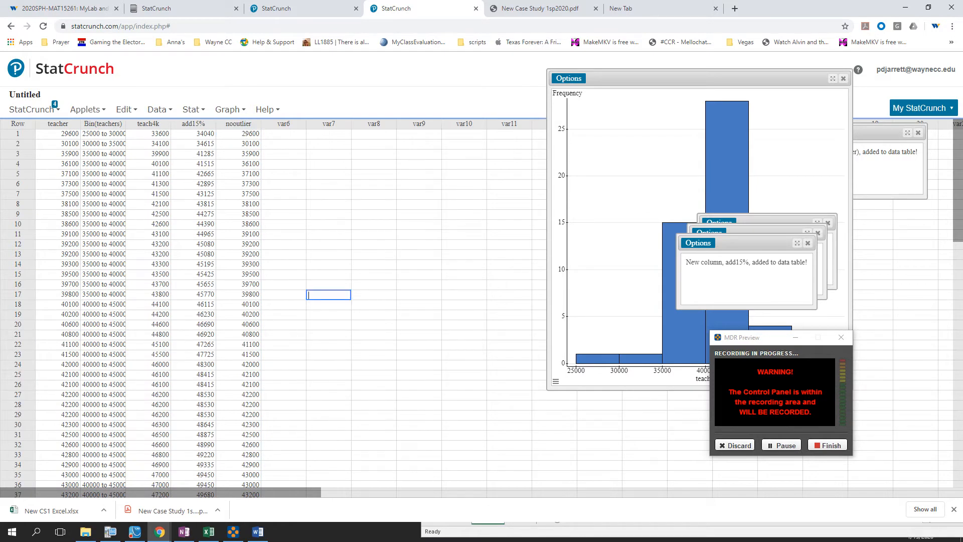
# Delete the nooutlier column's values in rows 48 to 50.
pyautogui.click(239, 134)
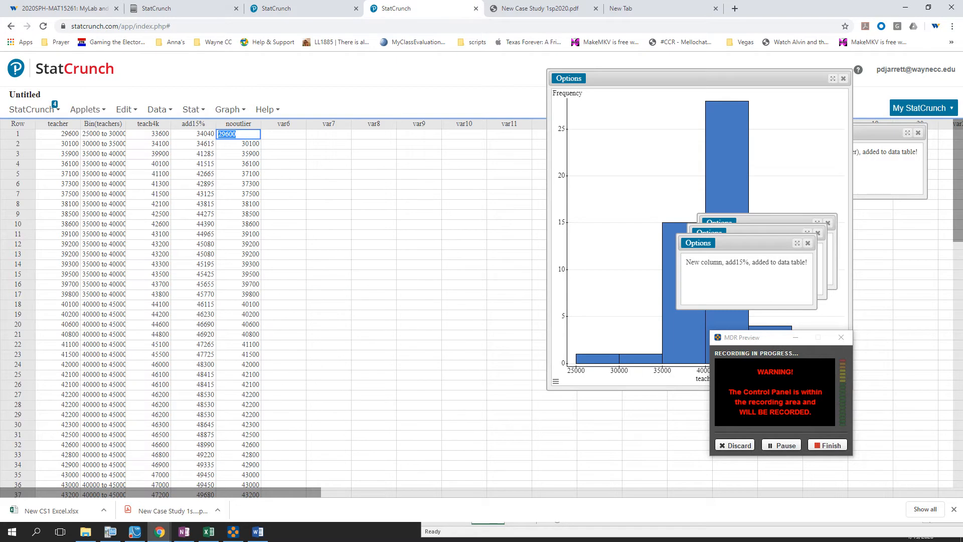
pyautogui.scroll(-4, 238, 301)
pyautogui.click(239, 435)
pyautogui.moveTo(238, 435); pyautogui.dragTo(238, 395)
pyautogui.press('Delete')
# Open the Summary Stats settings for columns.
pyautogui.click(193, 110)
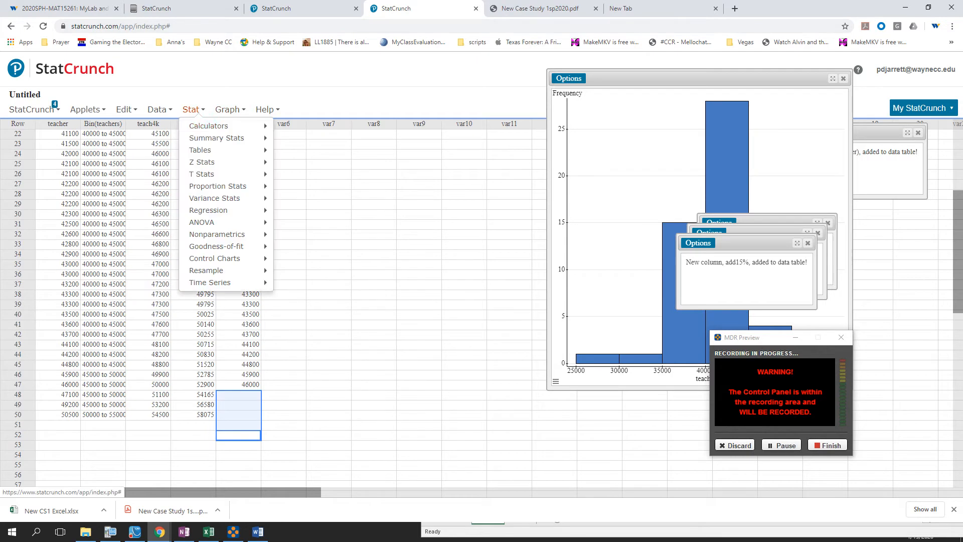
pyautogui.moveTo(221, 138)
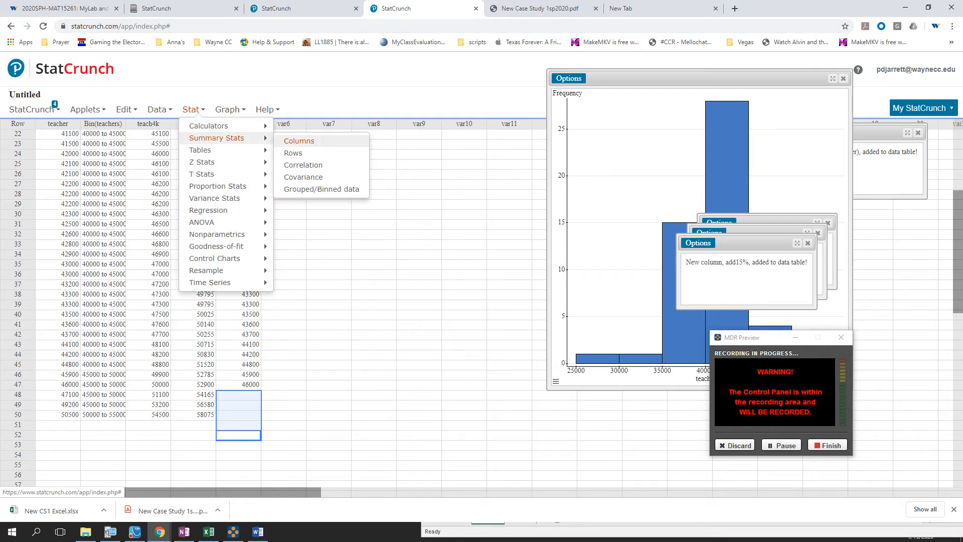
pyautogui.click(299, 141)
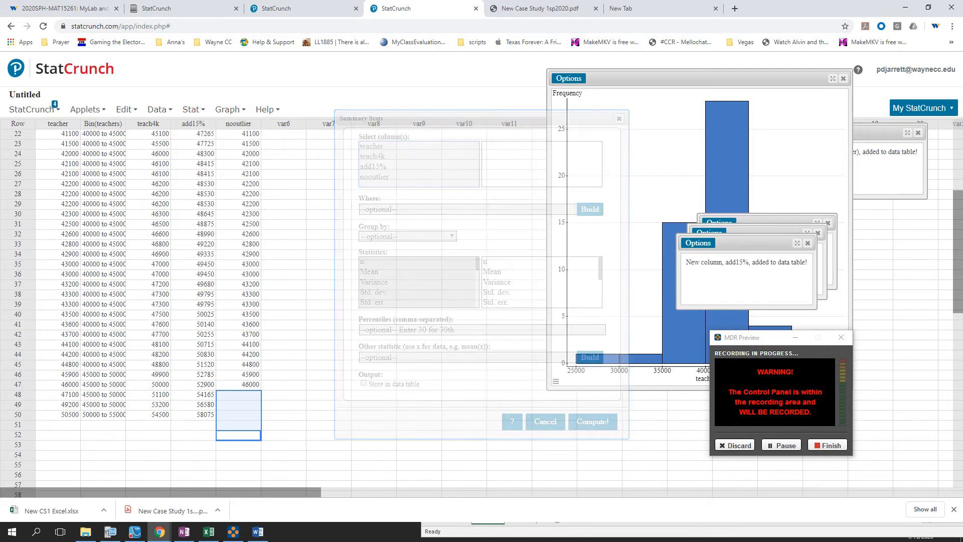